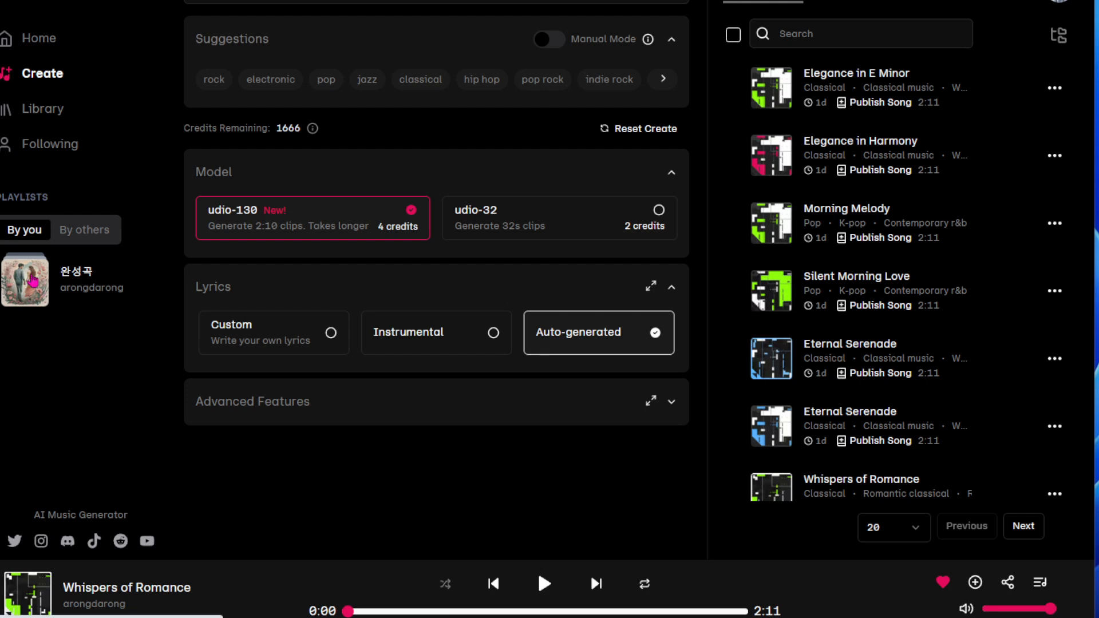
# Open the first song in the 완성곡 playlist, read through its lyrics, and return to the song creation page.
pyautogui.click(130, 268)
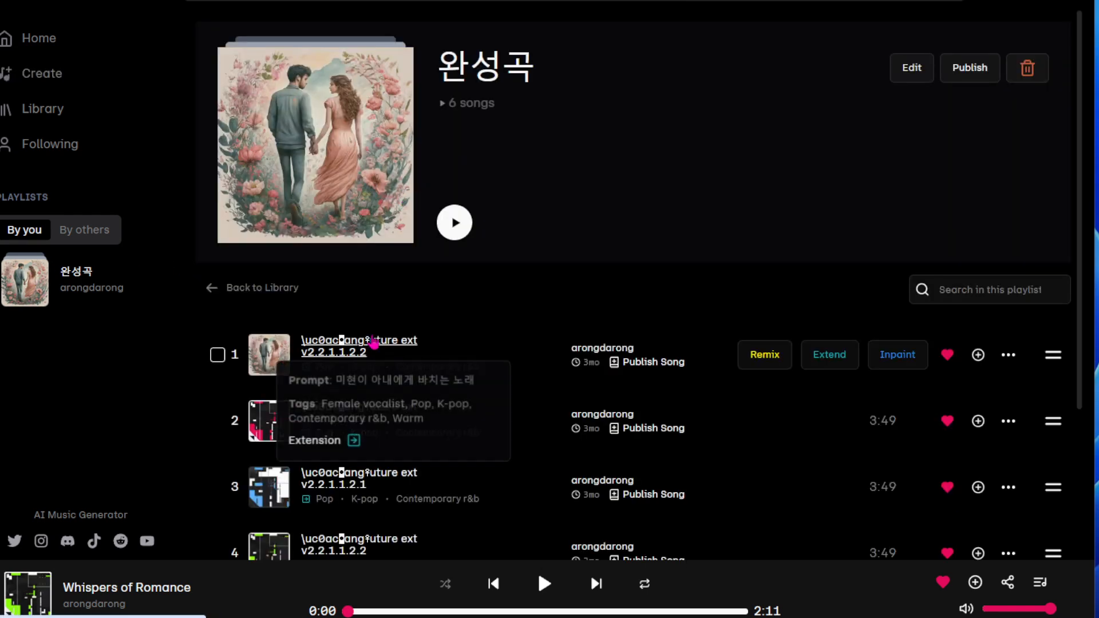
pyautogui.click(320, 342)
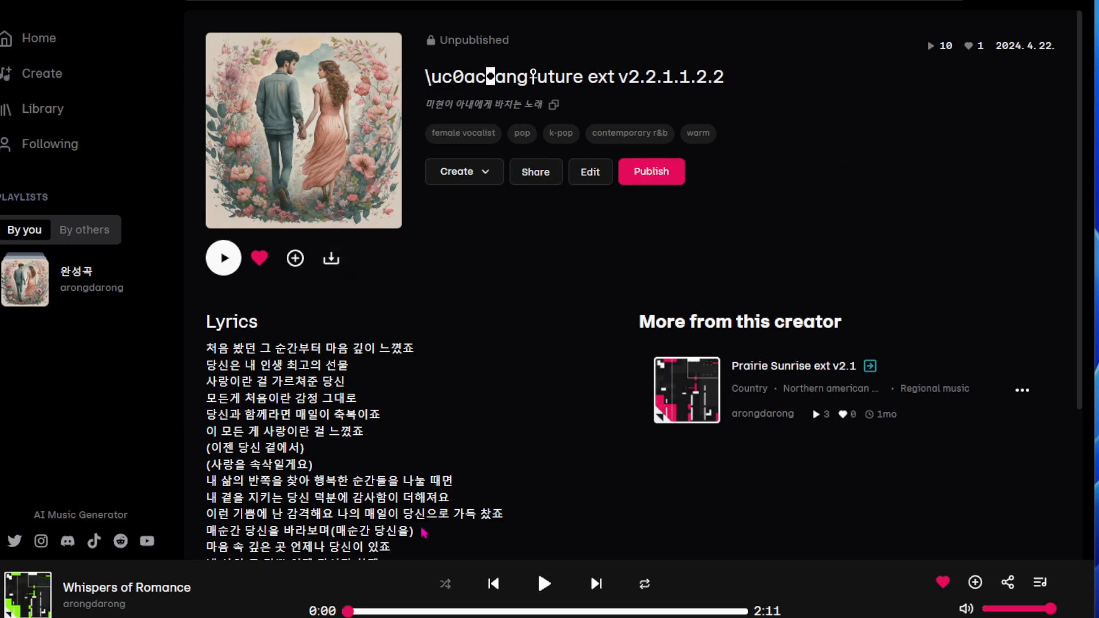
pyautogui.scroll(-6, 290, 397)
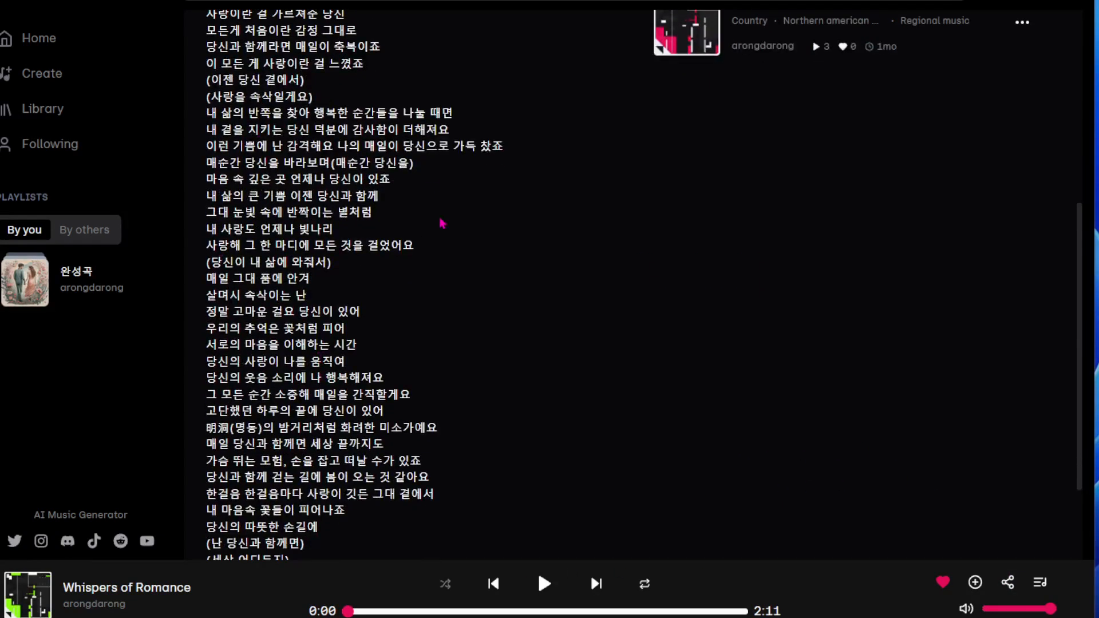
pyautogui.scroll(6, 275, 408)
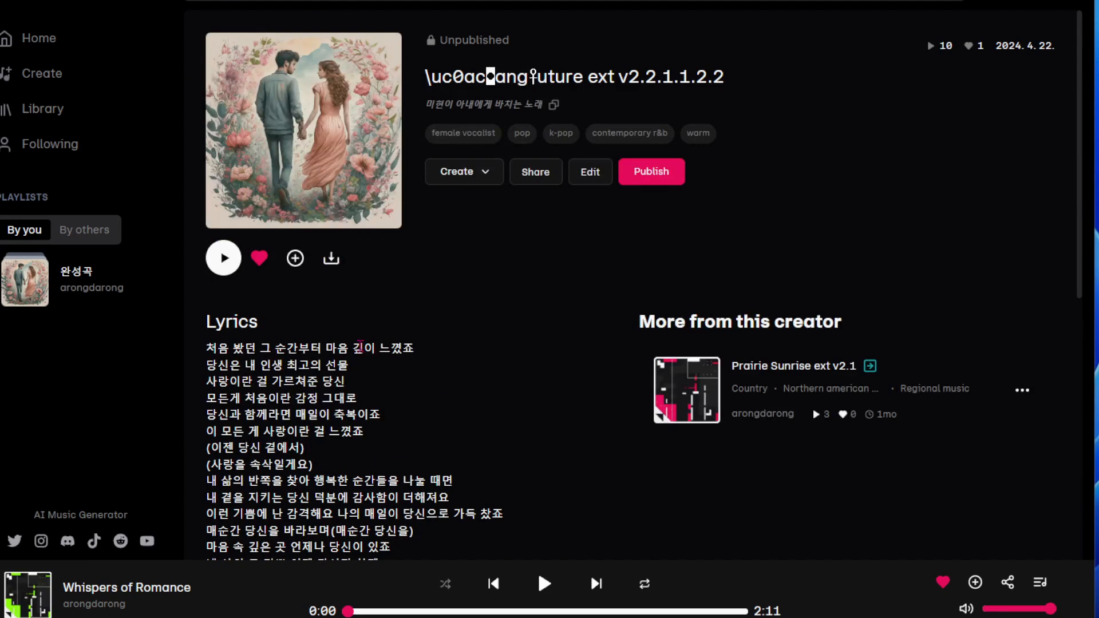
pyautogui.scroll(-4, 399, 497)
pyautogui.scroll(4, 364, 431)
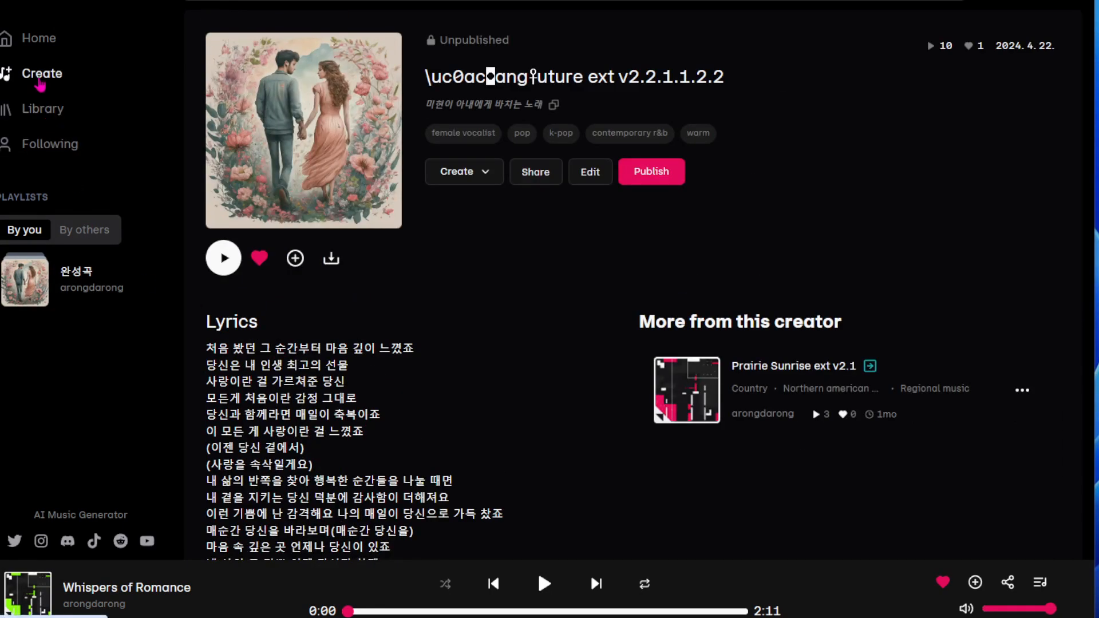
pyautogui.click(40, 76)
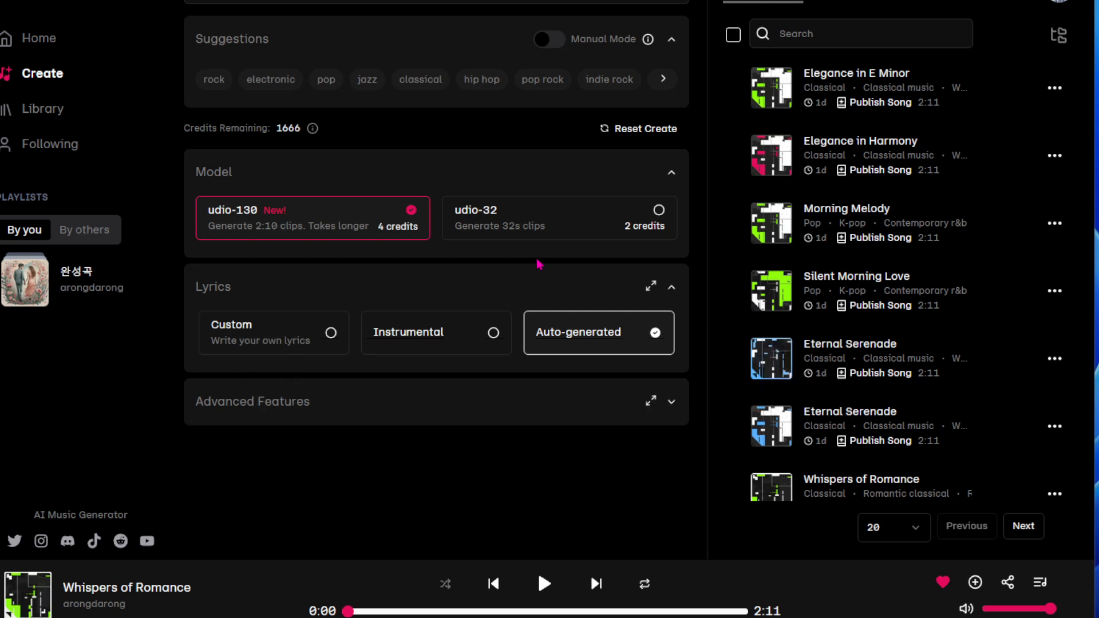
pyautogui.click(436, 1)
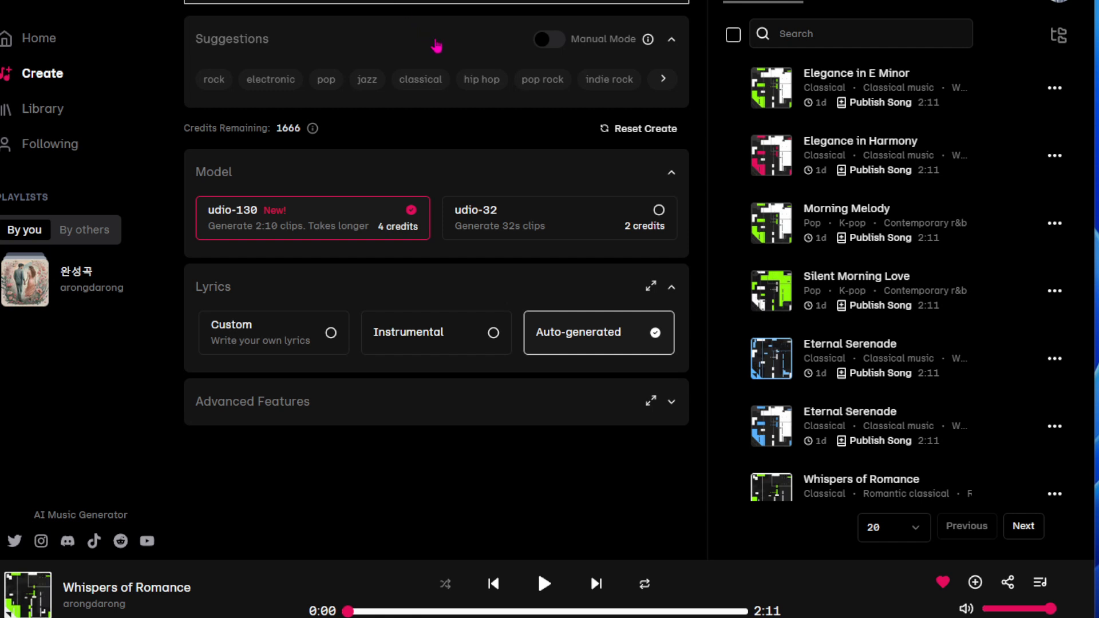
pyautogui.click(553, 41)
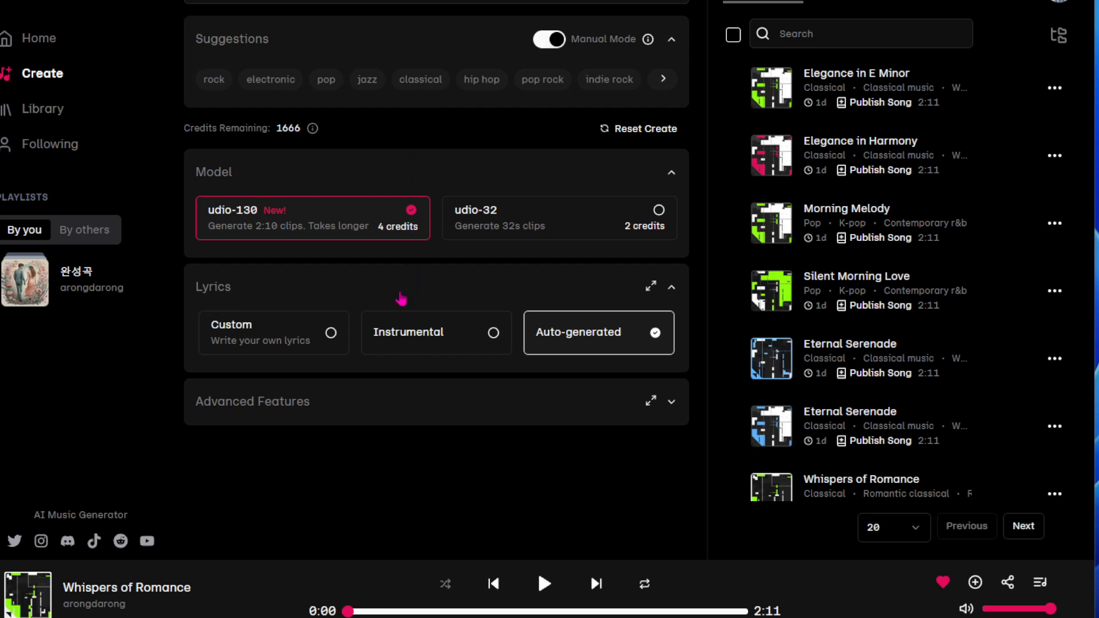
pyautogui.click(542, 43)
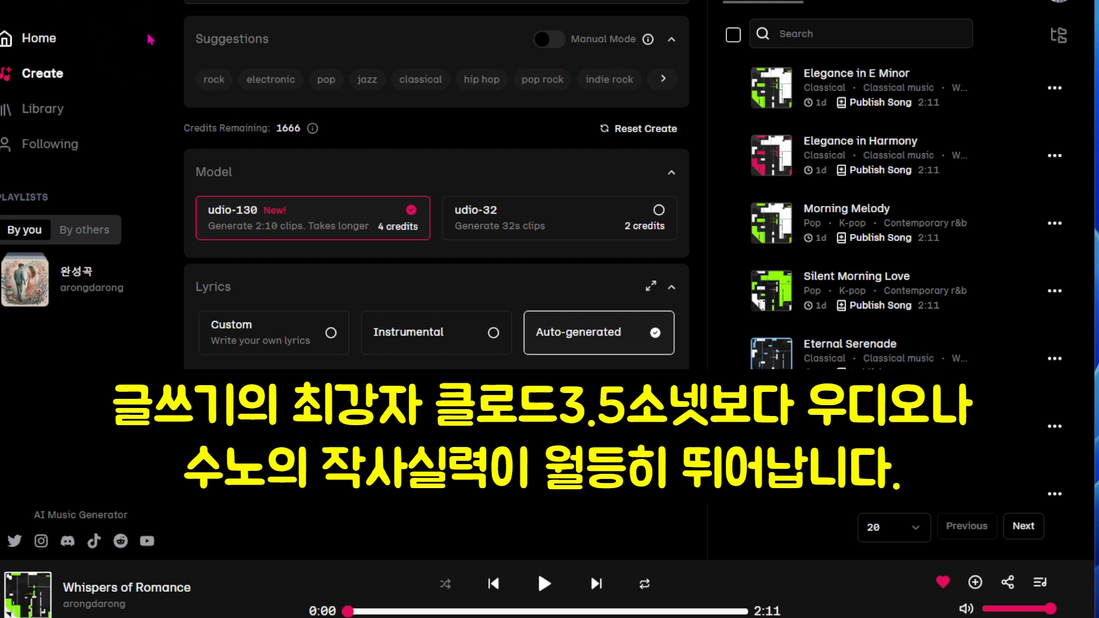
# Paste the prompt "아내에게 바치는 노래, 사랑이야기, 60대," and generate songs with udio-130 and auto-generated lyrics.
pyautogui.click(436, 1)
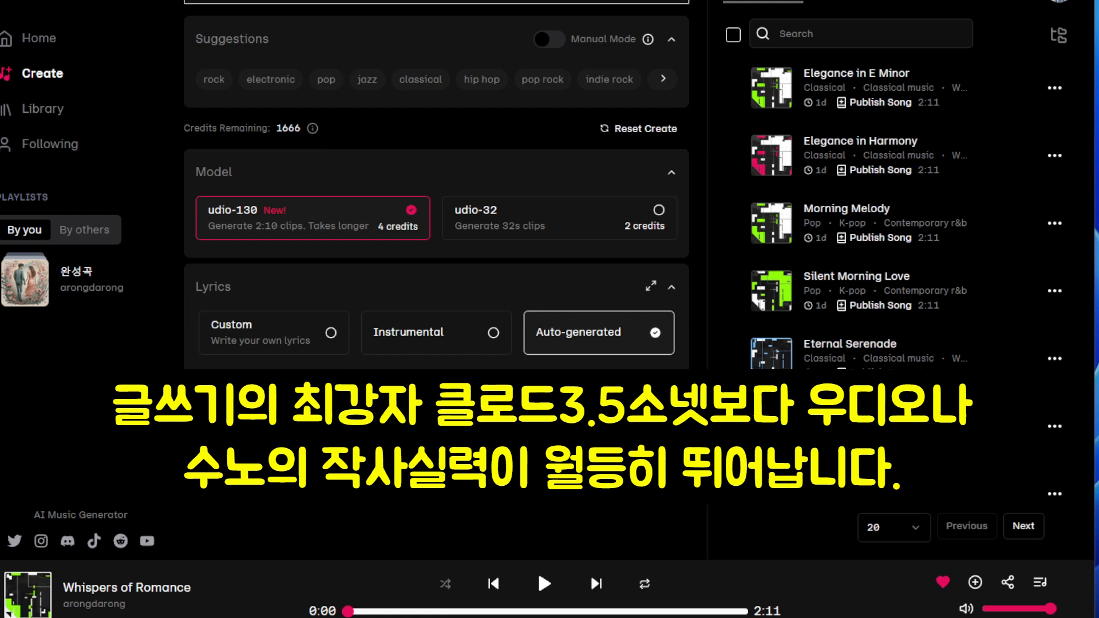
pyautogui.hotkey('ctrl', 'v')
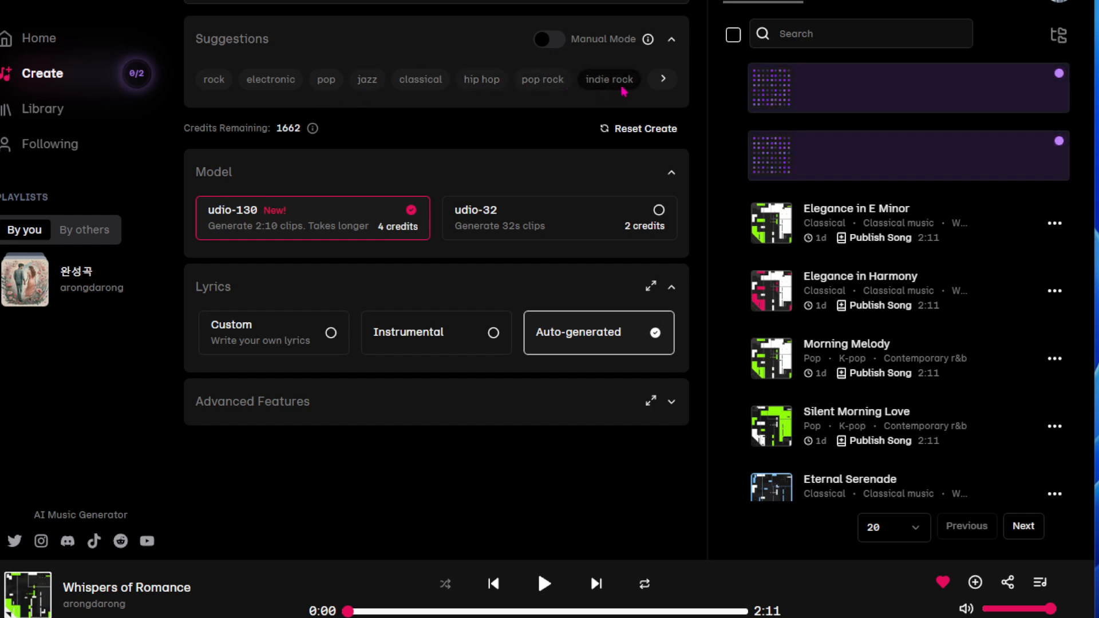
# Add the suggested blues style and k-pop to the song prompt.
pyautogui.click(663, 79)
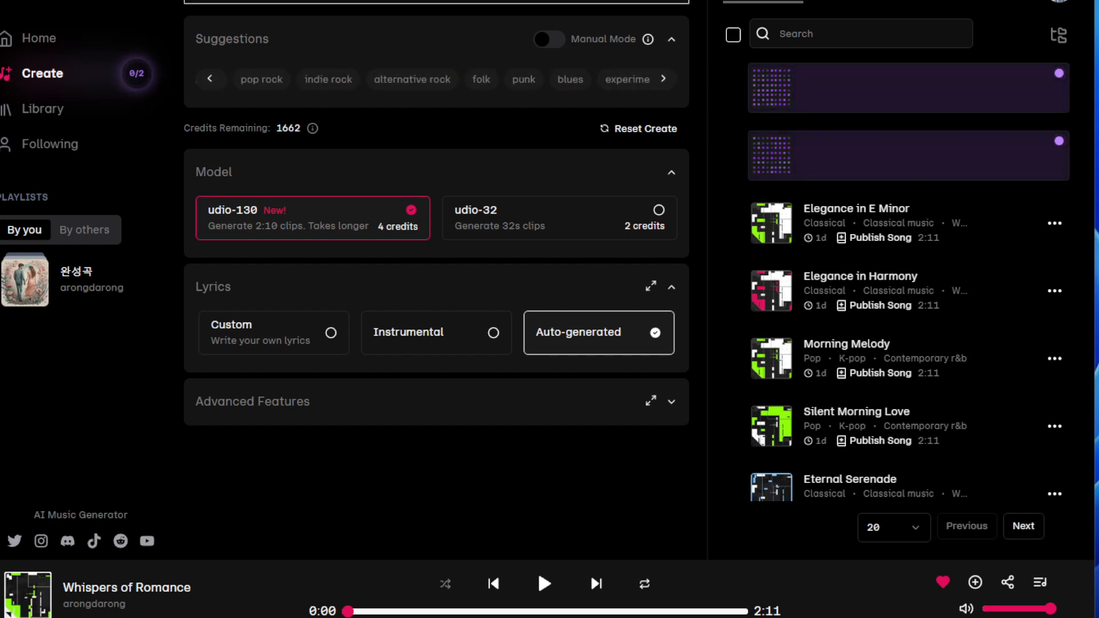
pyautogui.click(570, 80)
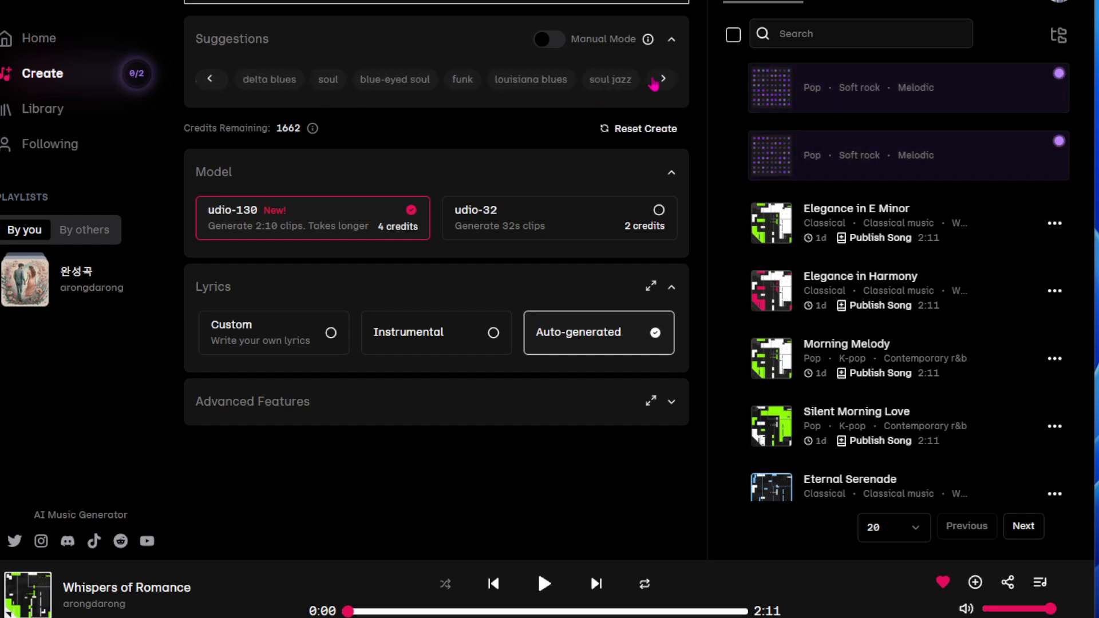
pyautogui.click(596, 89)
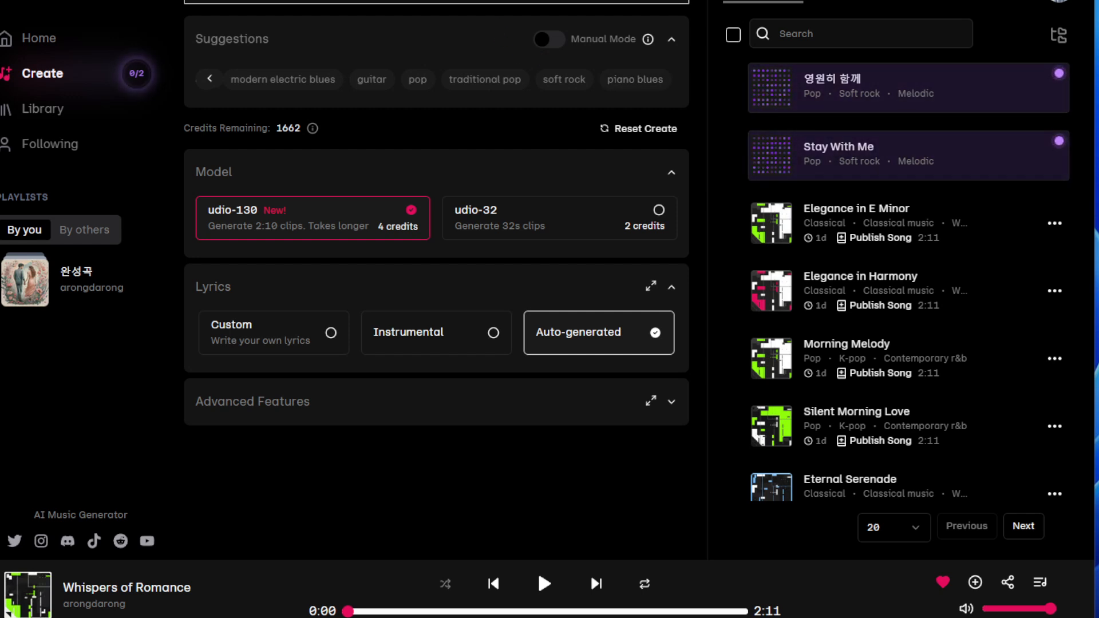
pyautogui.write('k-pop')
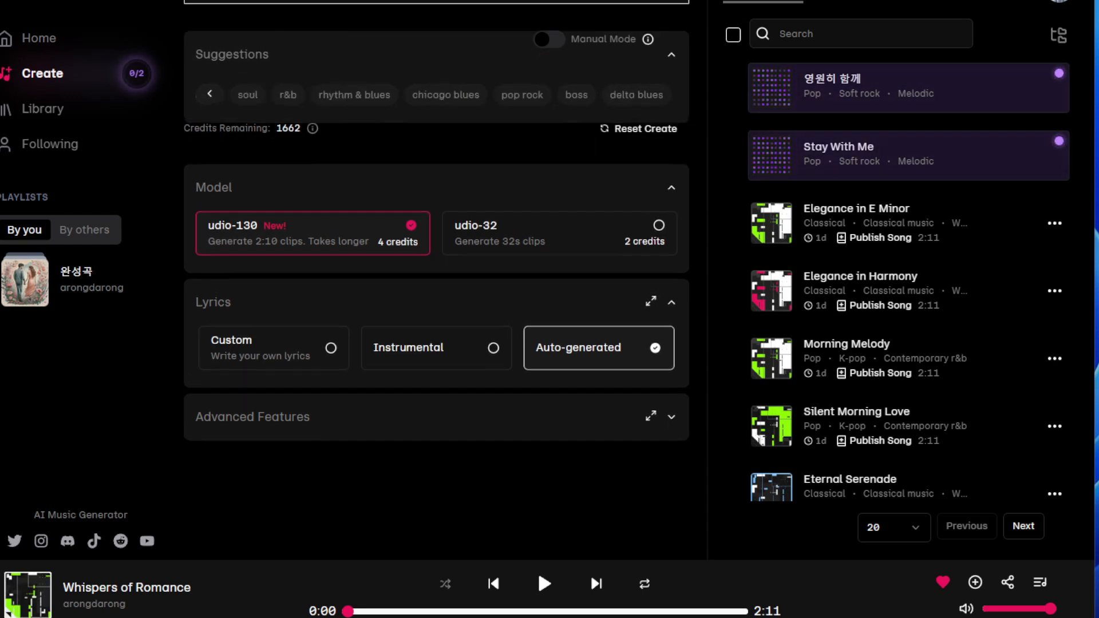
# Add female vocalist to the song prompt and generate another set of songs with udio-130.
pyautogui.write('female ')
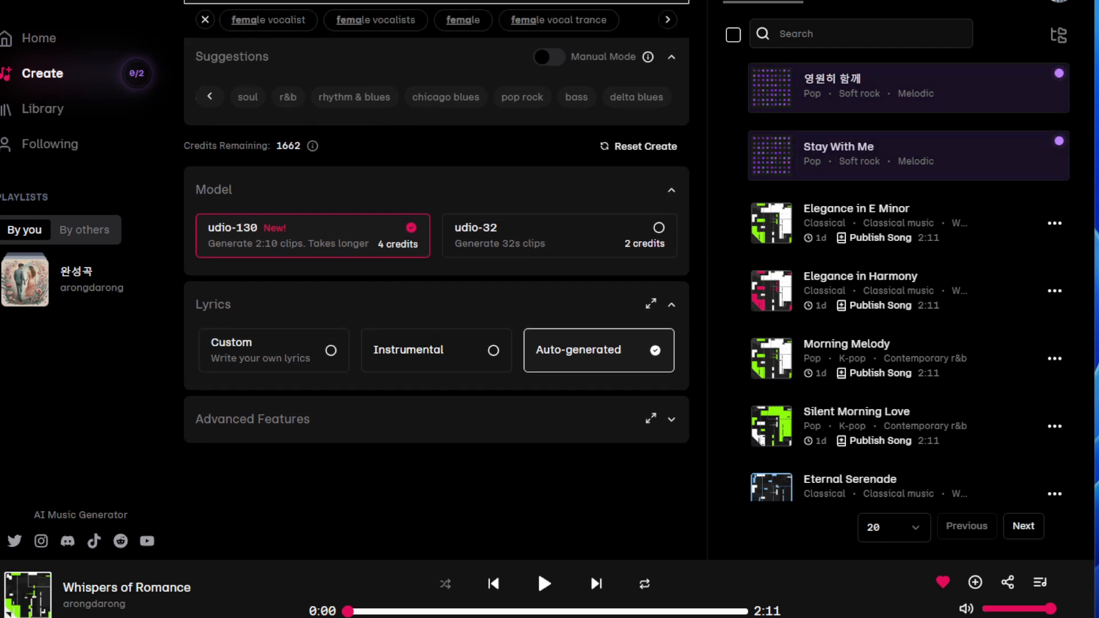
pyautogui.write('vocal')
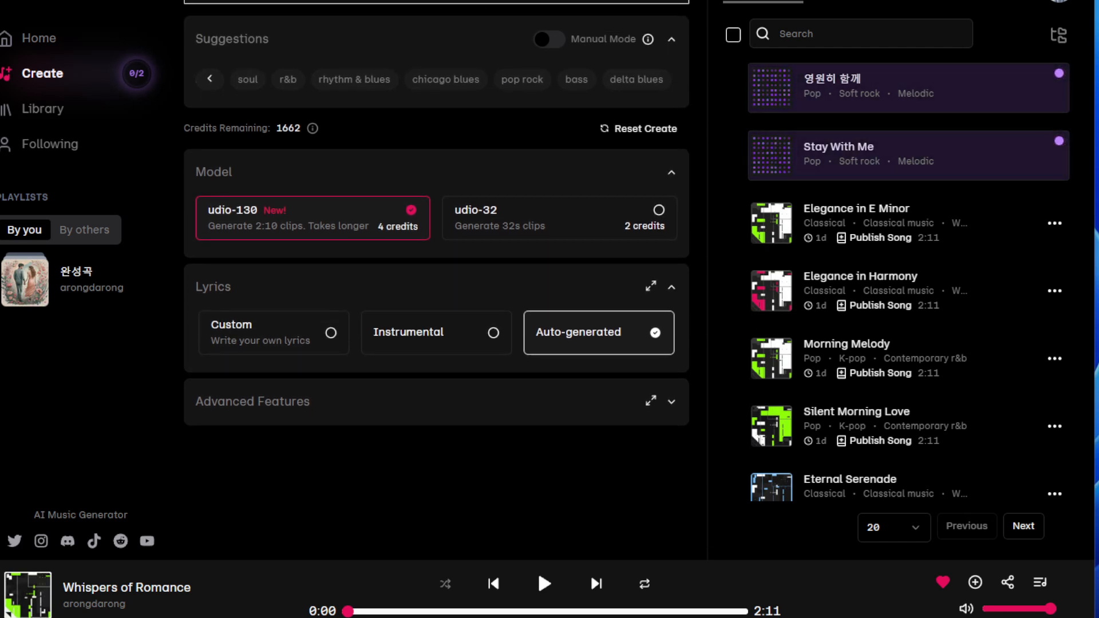
pyautogui.write('vocal')
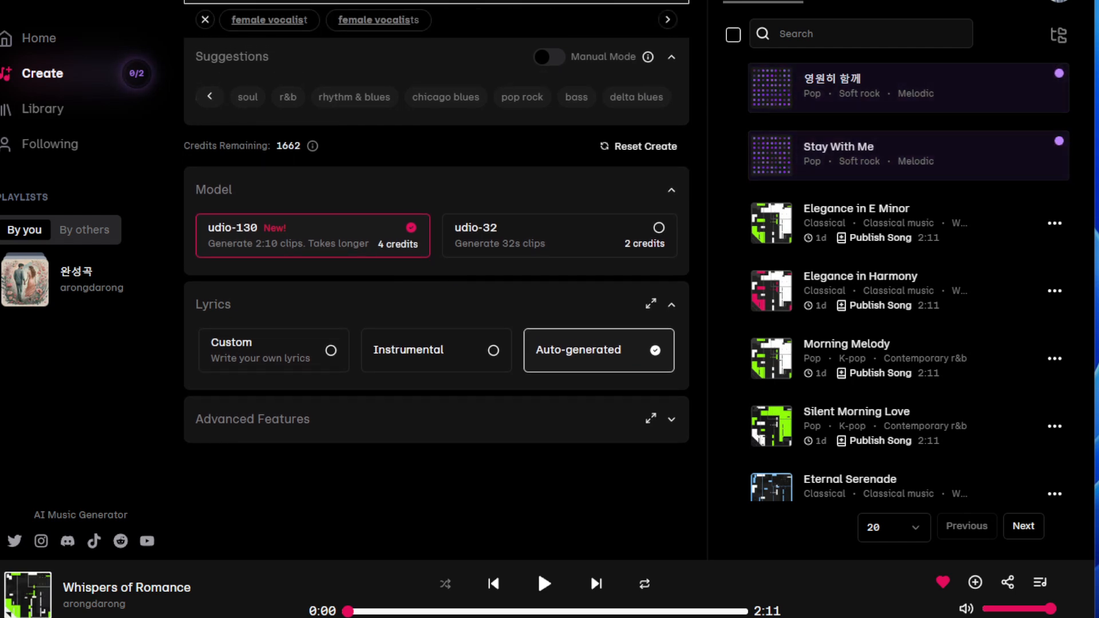
pyautogui.write('ist')
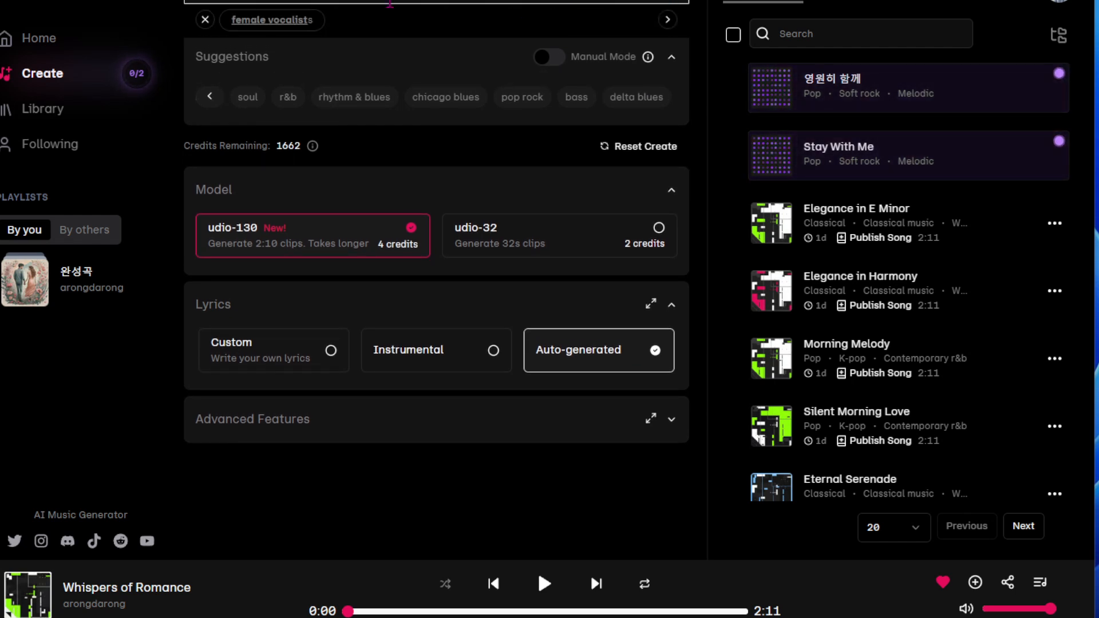
pyautogui.click(281, 22)
pyautogui.click(516, 20)
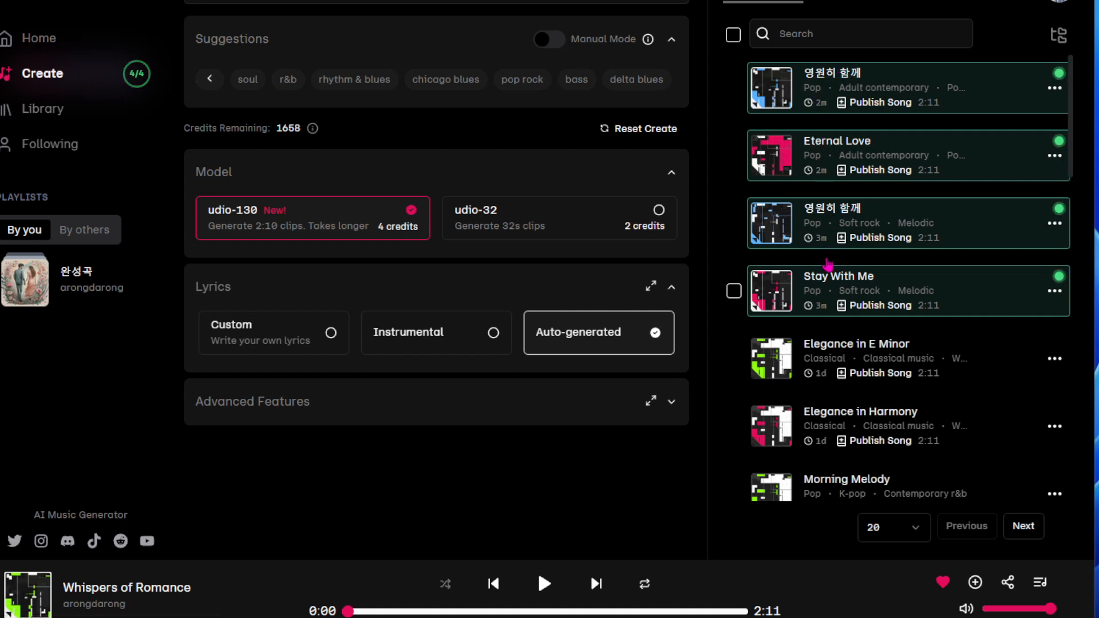
# Play the soft rock version of 영원히 함께, review its lyrics on the track page, and pause it back on the creation page.
pyautogui.click(771, 225)
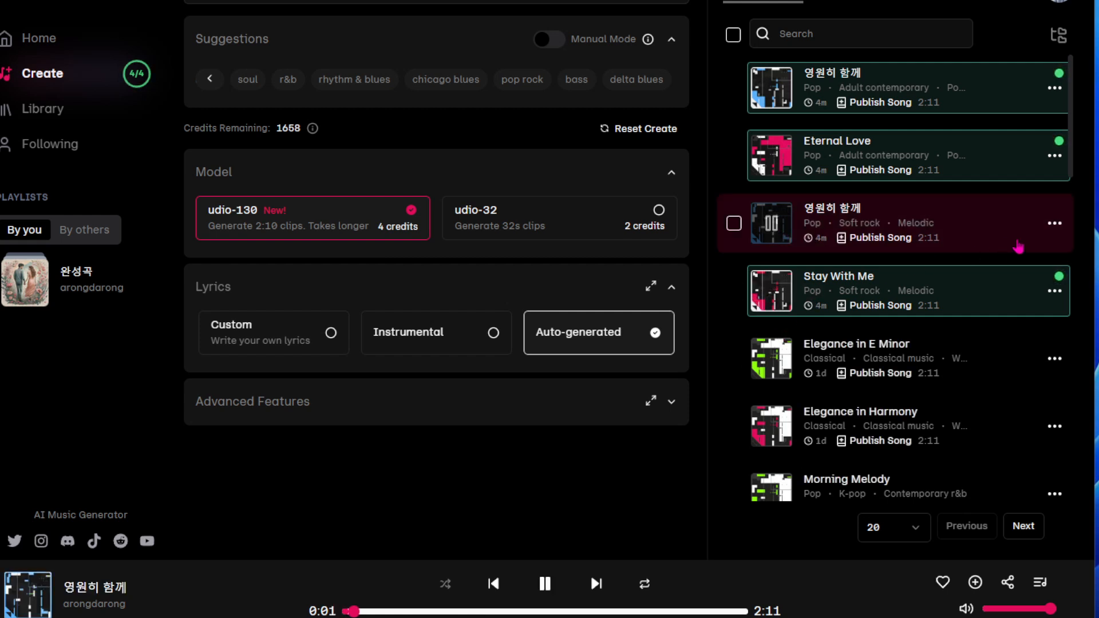
pyautogui.click(1054, 225)
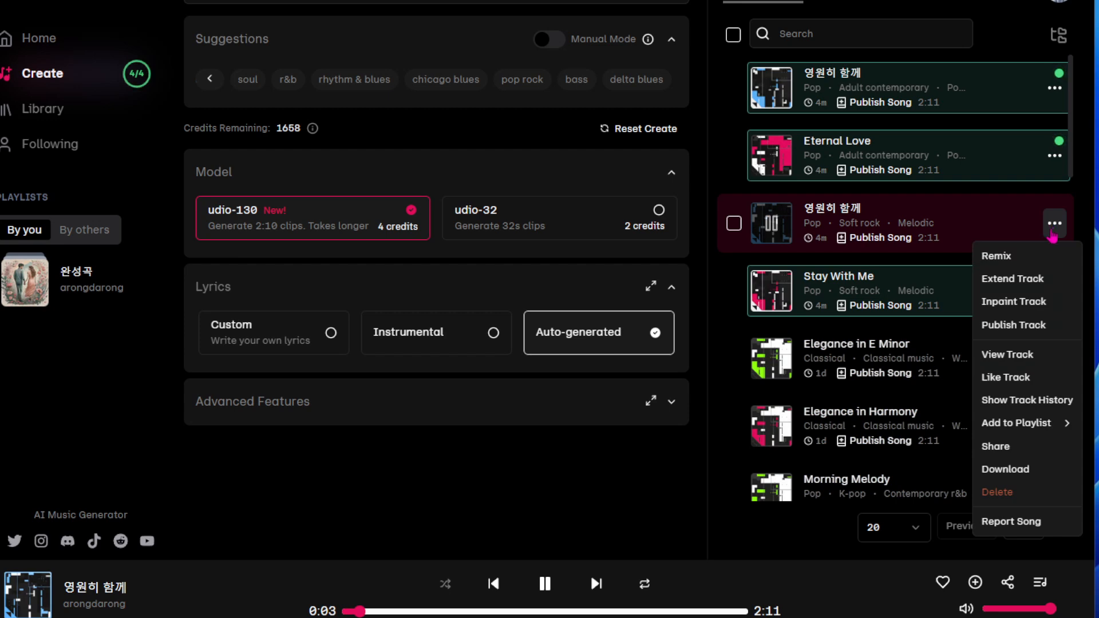
pyautogui.click(1021, 355)
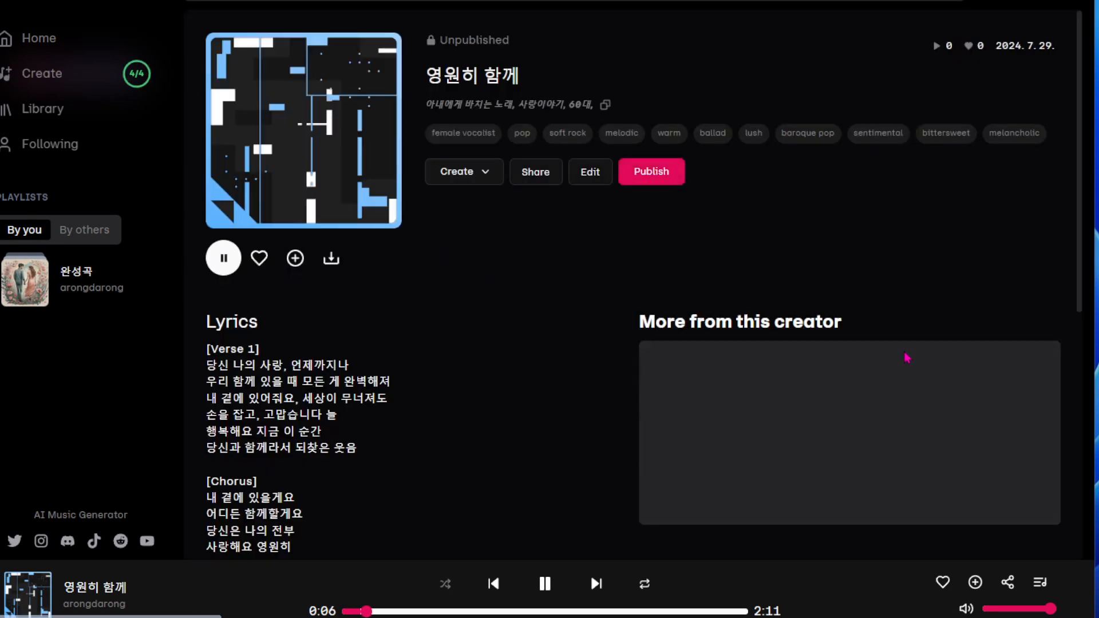
pyautogui.scroll(-4, 501, 381)
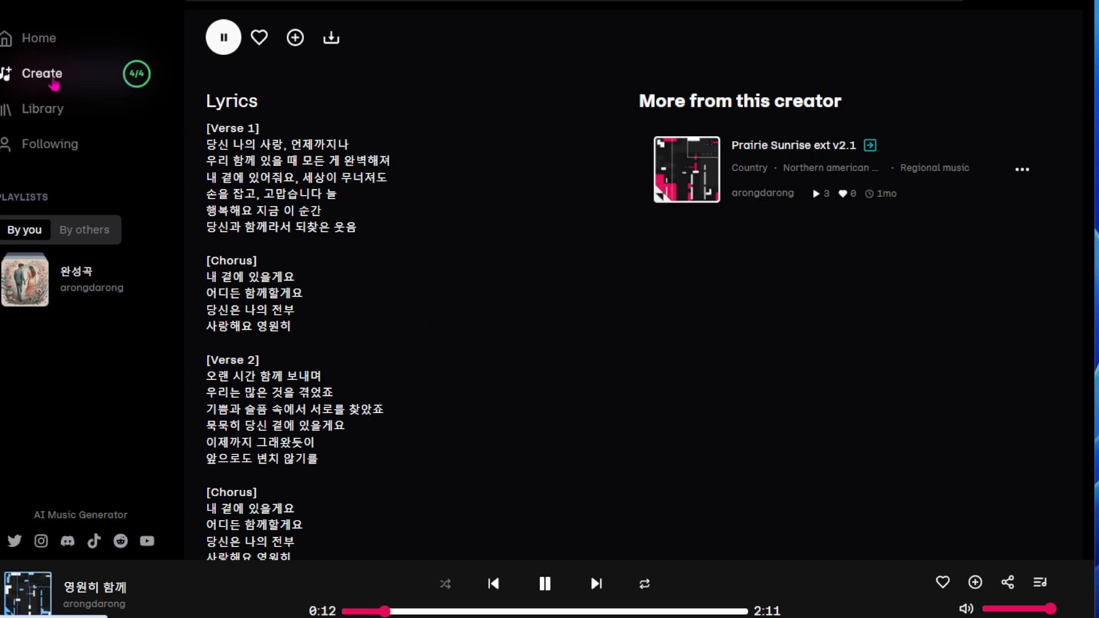
pyautogui.click(59, 79)
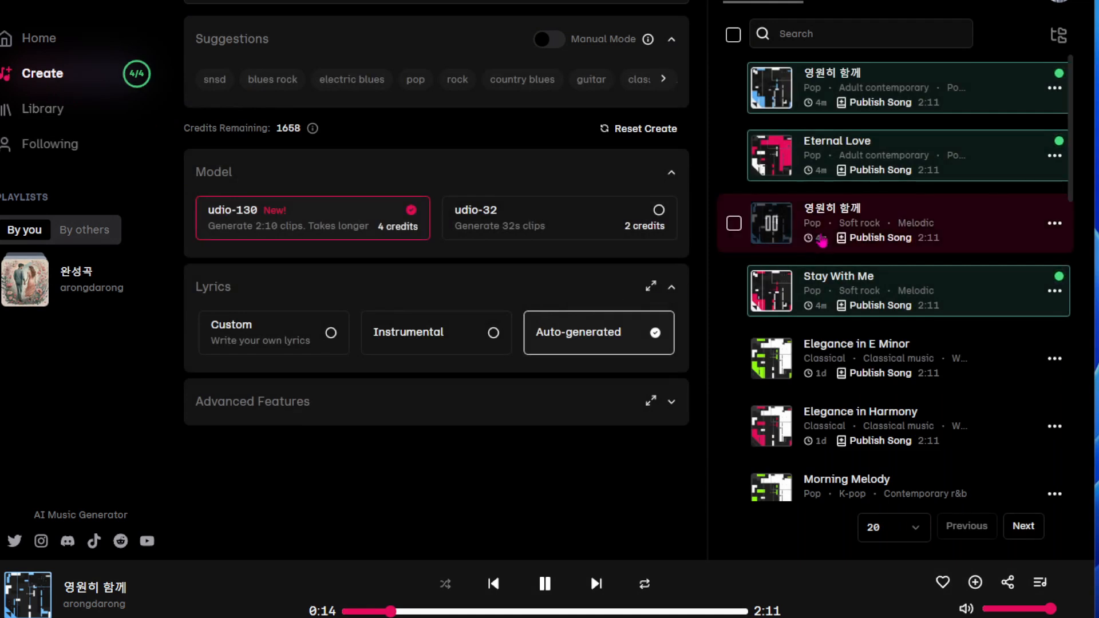
pyautogui.click(775, 229)
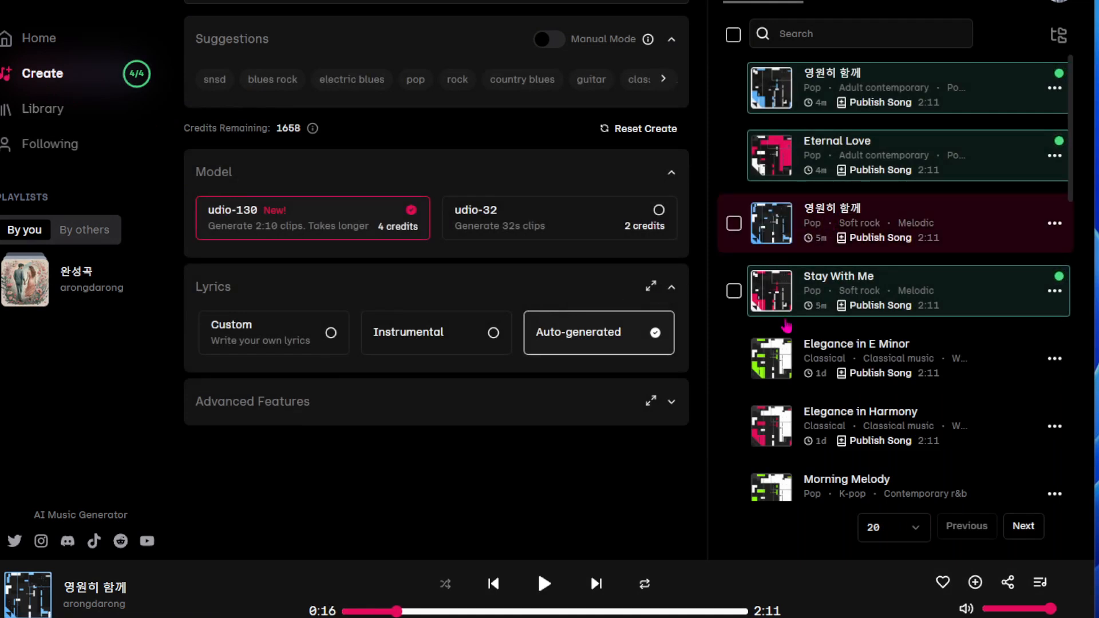
# Listen briefly to Stay With Me, Eternal Love and the adult contemporary version of 영원히 함께, pausing the last one.
pyautogui.click(771, 297)
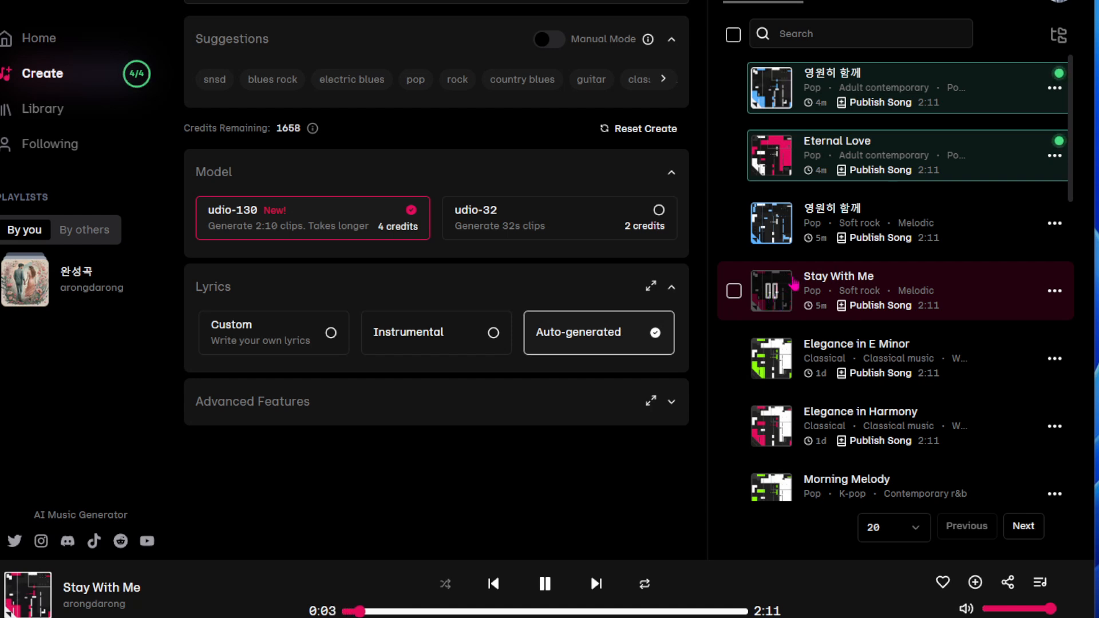
pyautogui.click(771, 155)
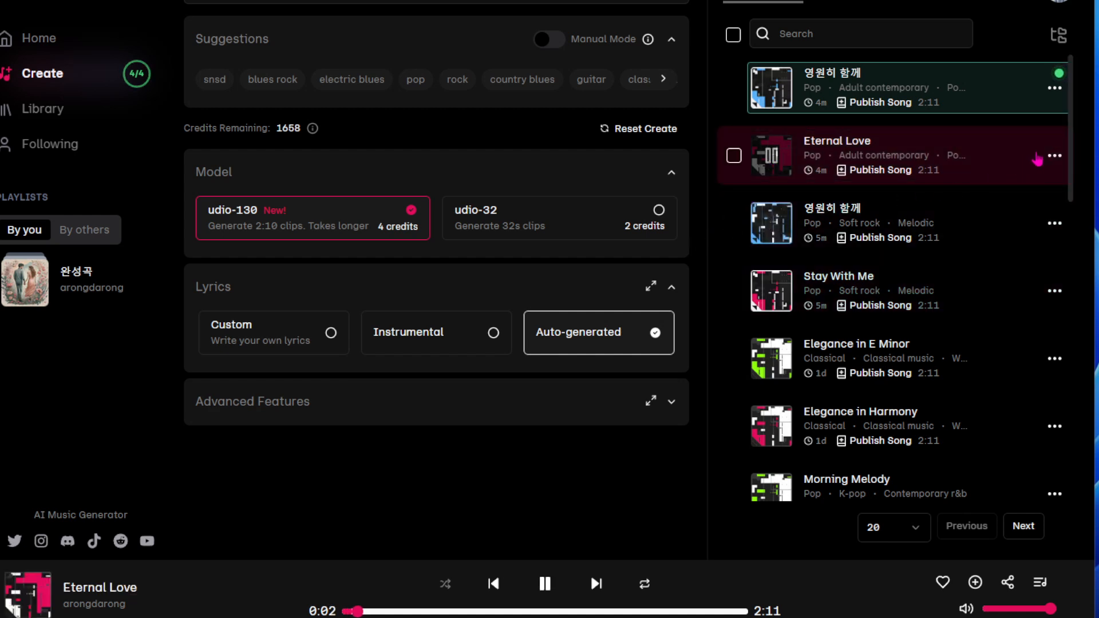
pyautogui.click(1053, 158)
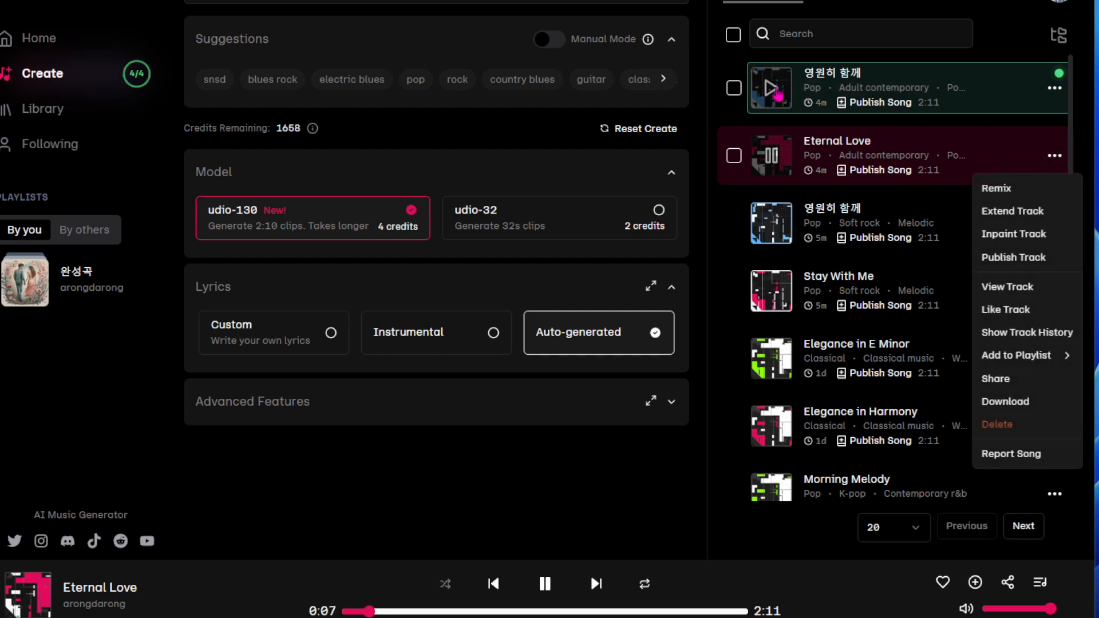
pyautogui.click(775, 95)
pyautogui.click(774, 91)
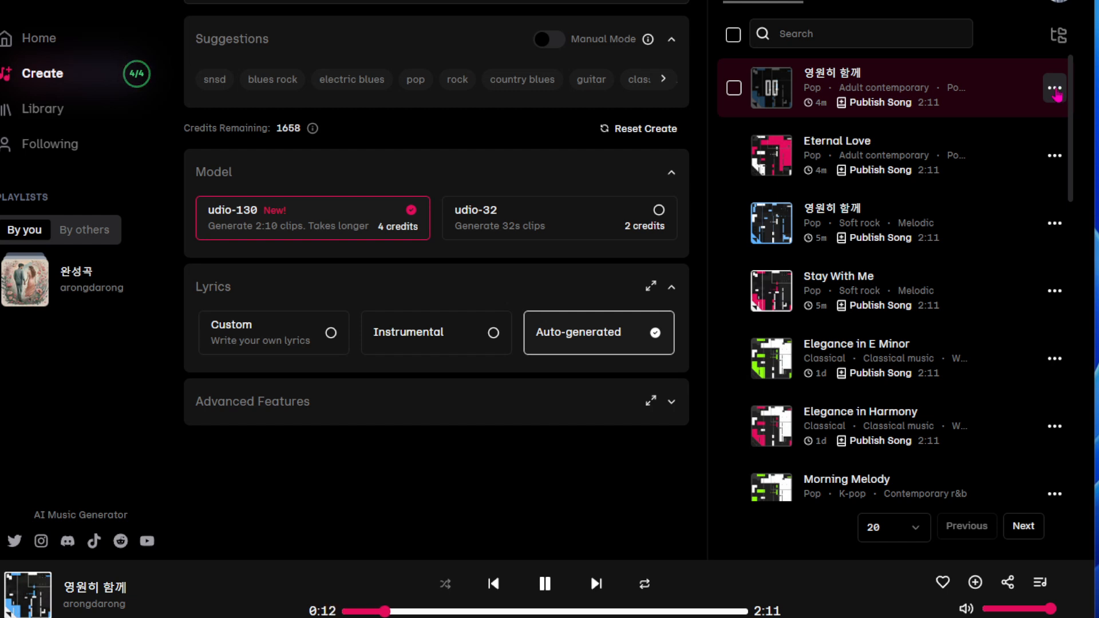
pyautogui.press('space')
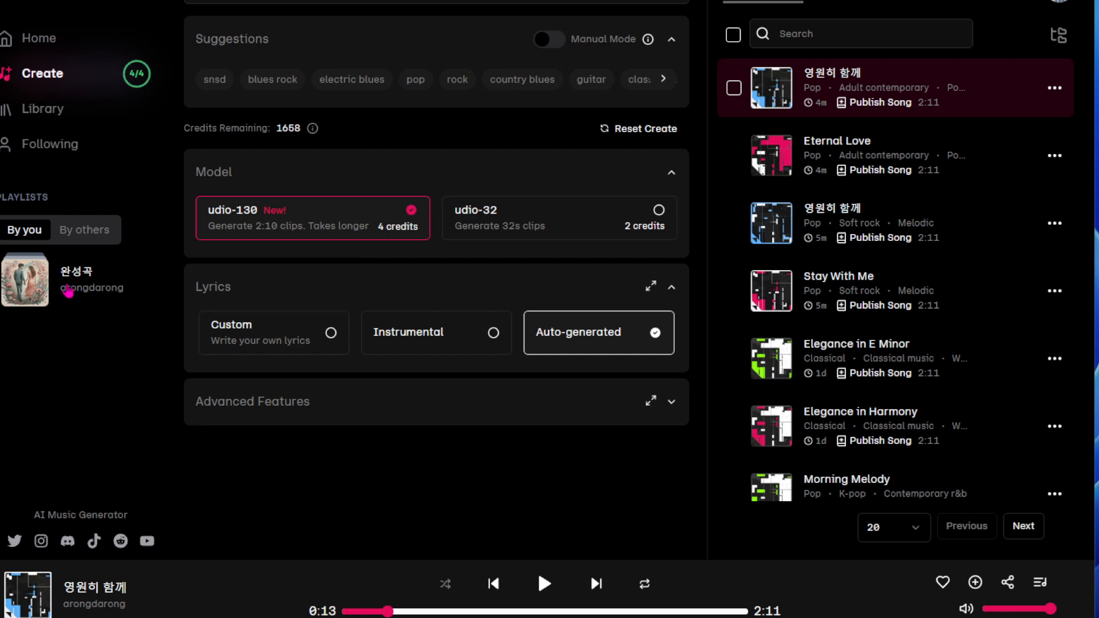
# Open the first song in the 완성곡 playlist again, play its opening seconds and pause it.
pyautogui.click(72, 280)
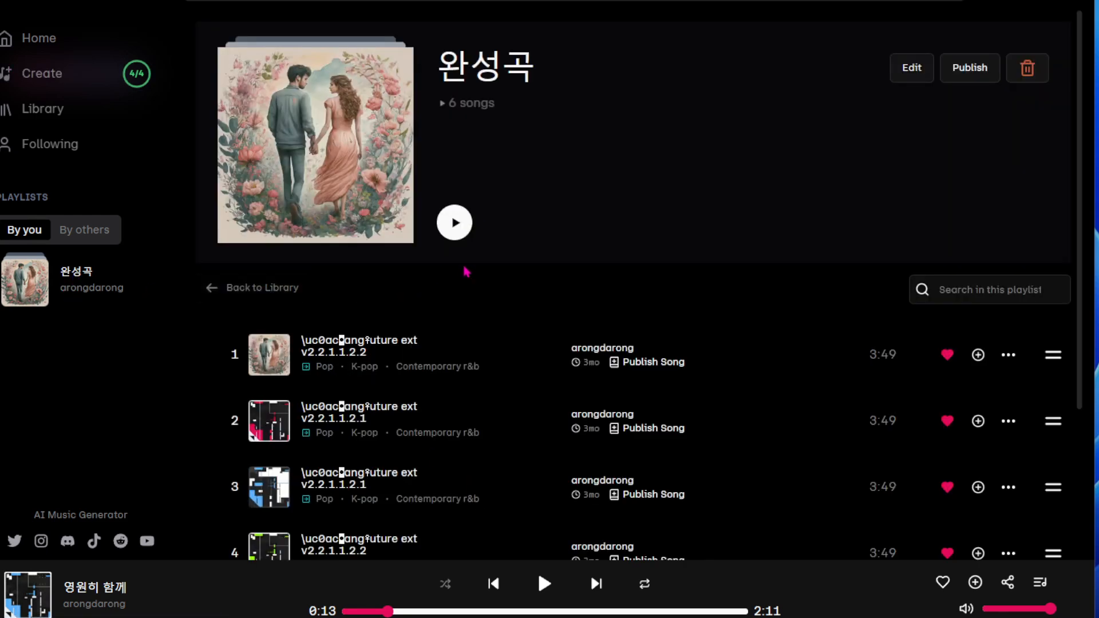
pyautogui.click(369, 344)
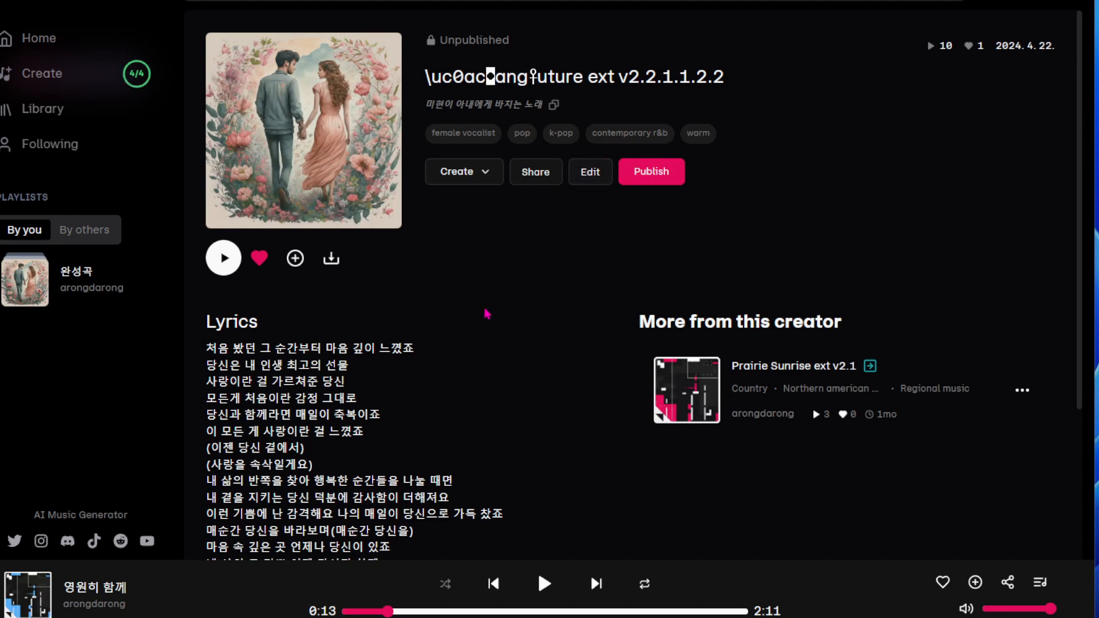
pyautogui.click(544, 584)
pyautogui.click(223, 258)
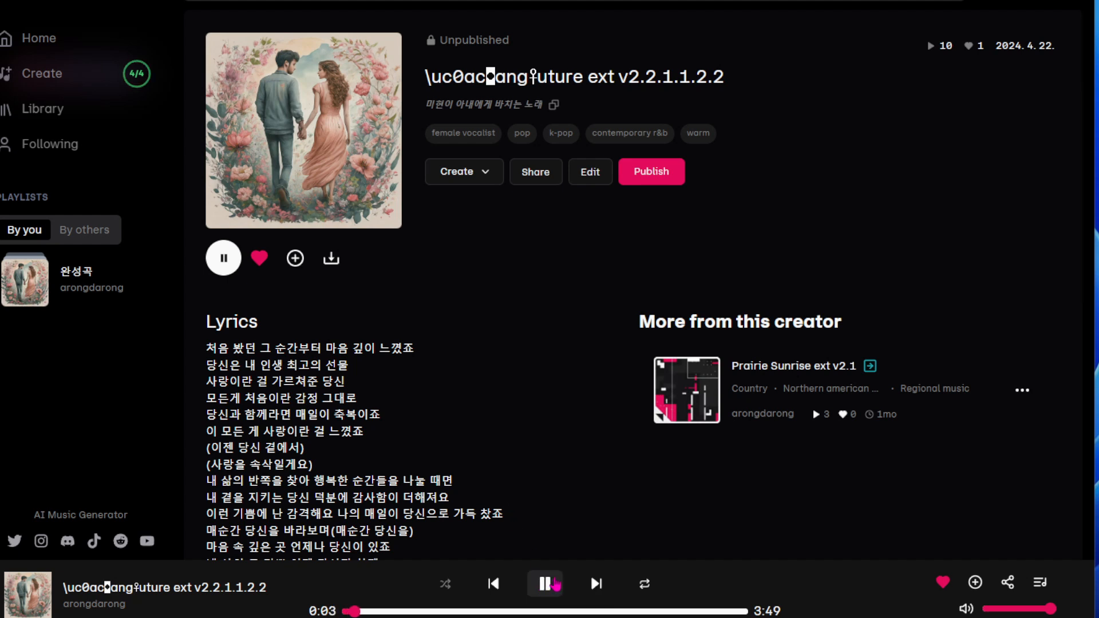
pyautogui.click(553, 586)
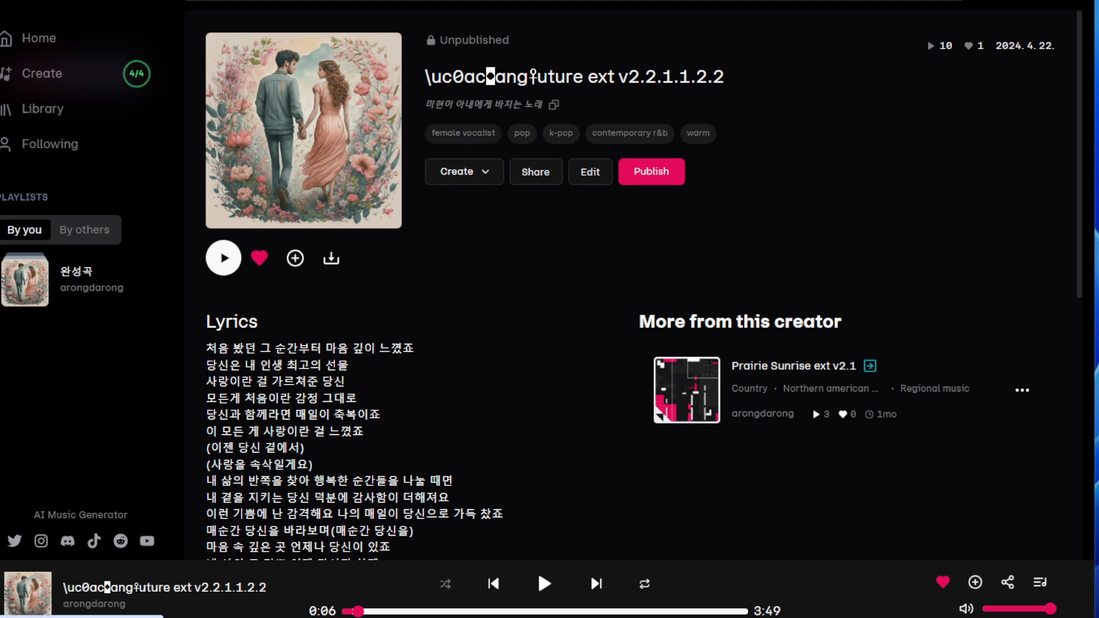
# Copy the finished song's genre tags: female vocalist, pop, k-pop, contemporary r&b and warm.
pyautogui.click(479, 0)
pyautogui.click(476, 140)
pyautogui.hotkey('alt', 'Left')
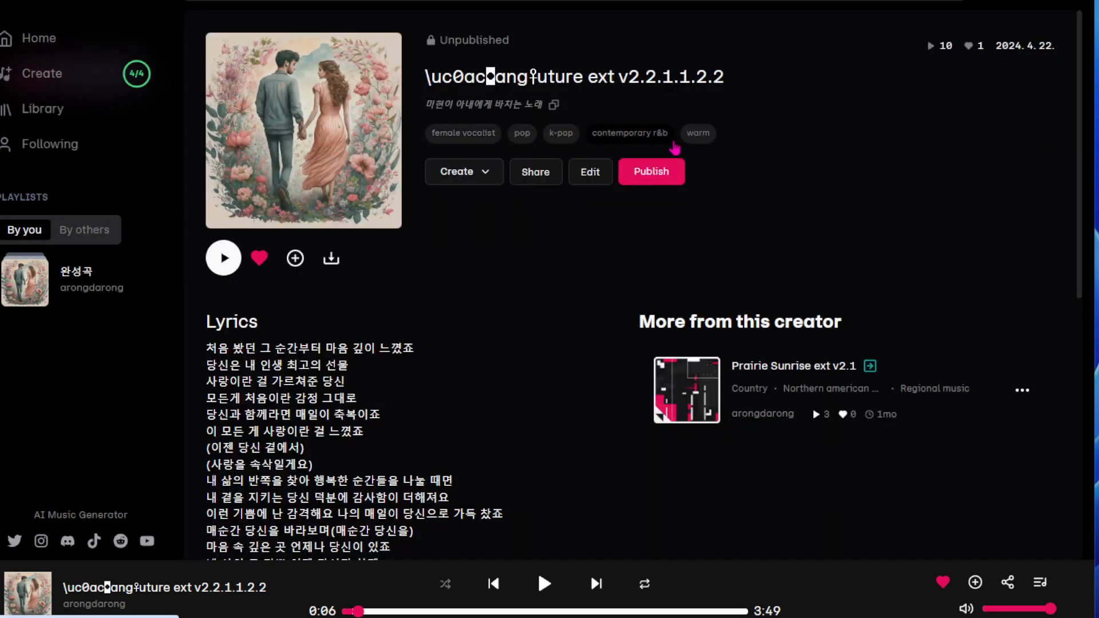
pyautogui.moveTo(732, 135); pyautogui.dragTo(426, 138)
pyautogui.rightClick(447, 133)
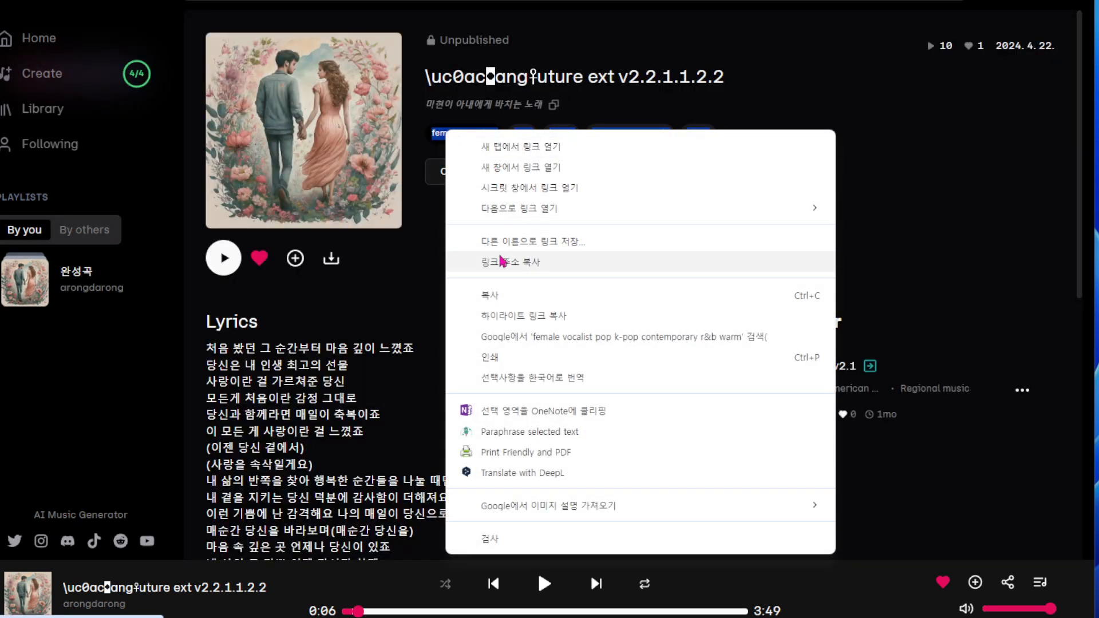
pyautogui.click(507, 293)
# Paste the copied genre tags into the song prompt and generate a new set of 30-second songs with auto-generated lyrics.
pyautogui.click(507, 1)
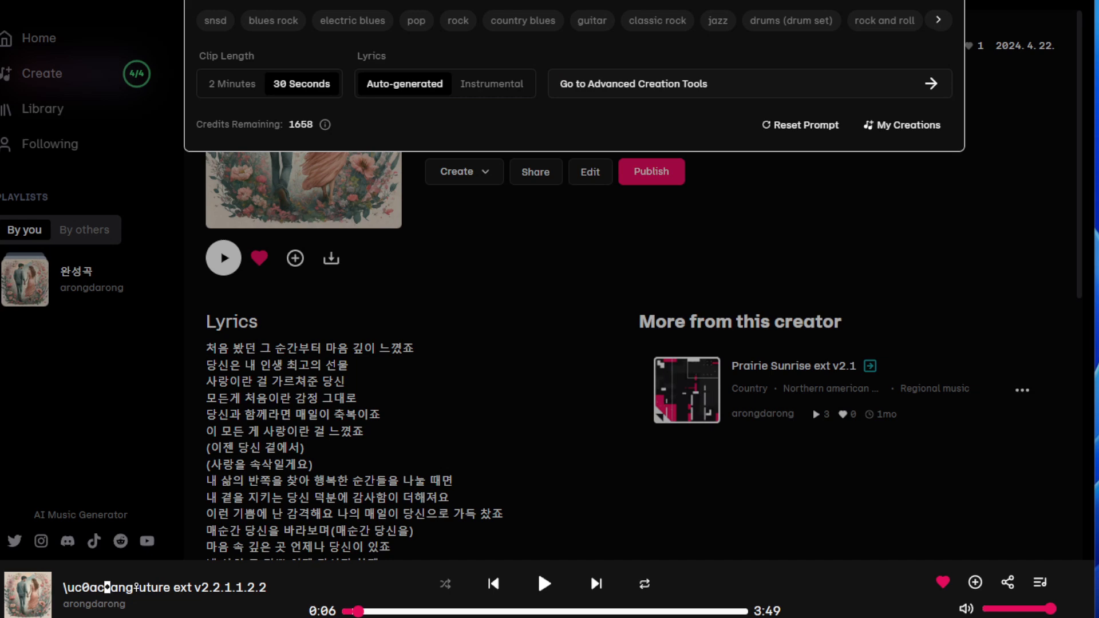
pyautogui.rightClick(324, 0)
pyautogui.click(392, 132)
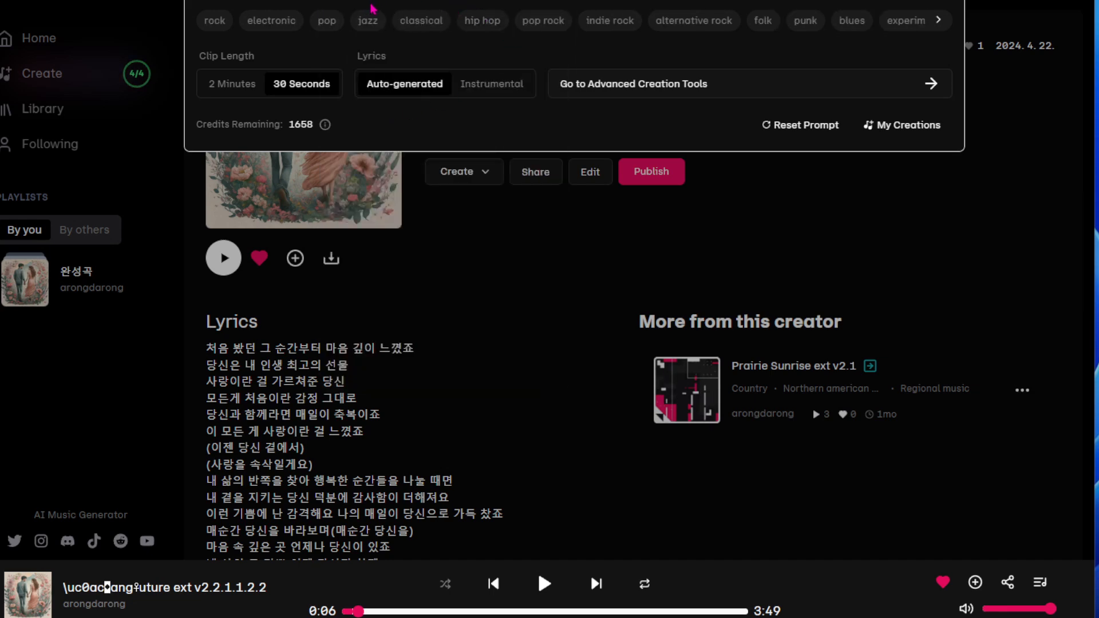
pyautogui.click(655, 256)
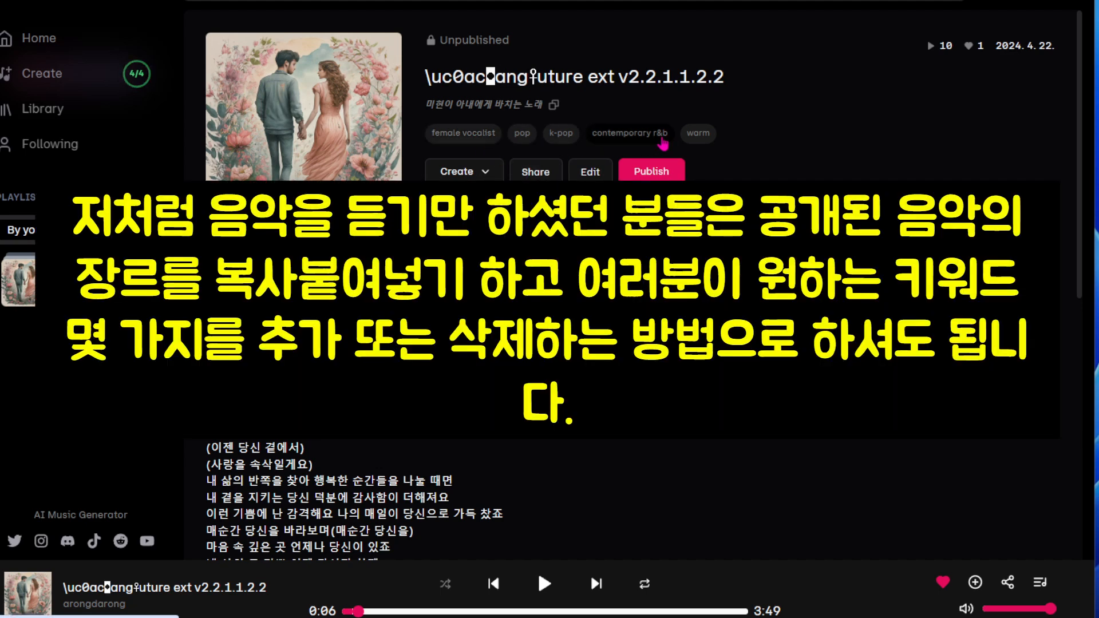
pyautogui.click(595, 1)
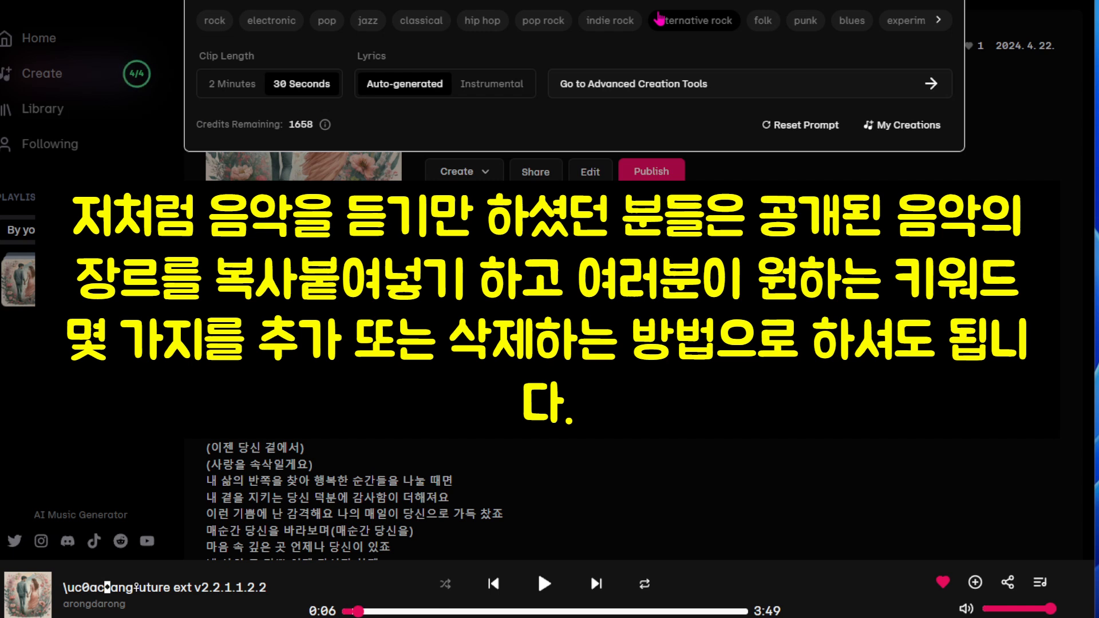
pyautogui.click(659, 19)
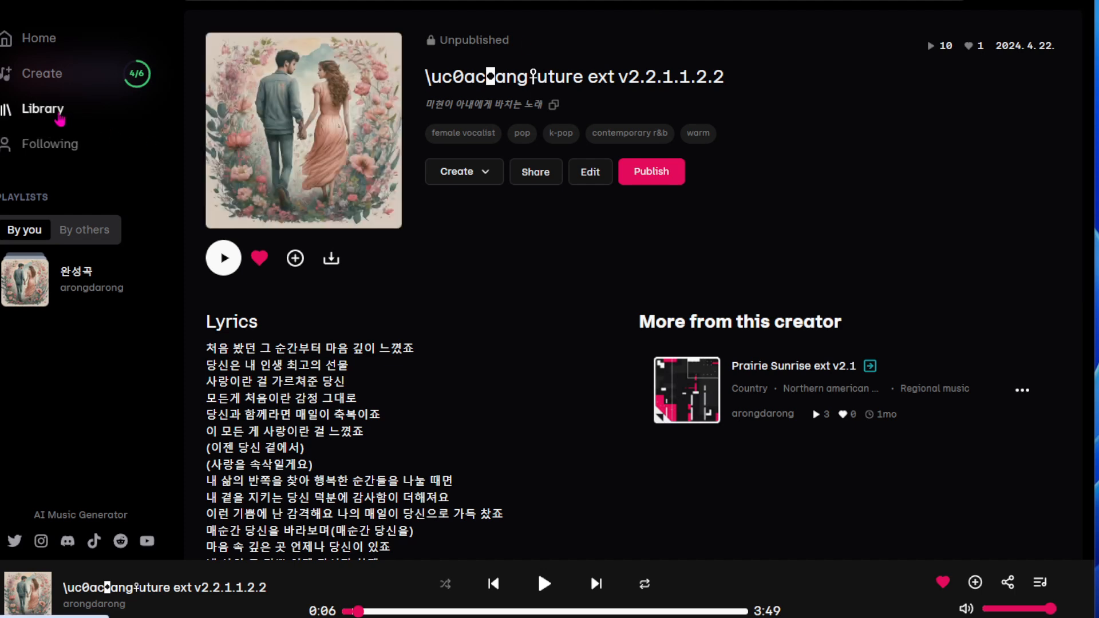
# Open the trending song Tell Me Where You Are from the home page and copy its genre tags, from grunge to sludge.
pyautogui.click(59, 116)
pyautogui.click(49, 42)
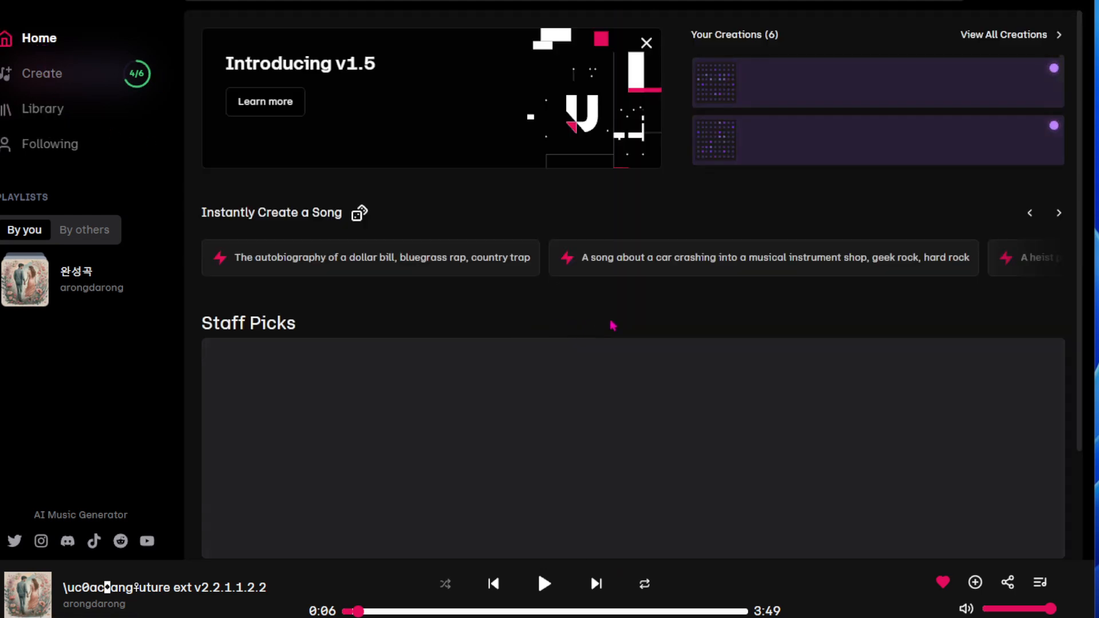
pyautogui.scroll(-4, 734, 339)
pyautogui.scroll(-3, 734, 338)
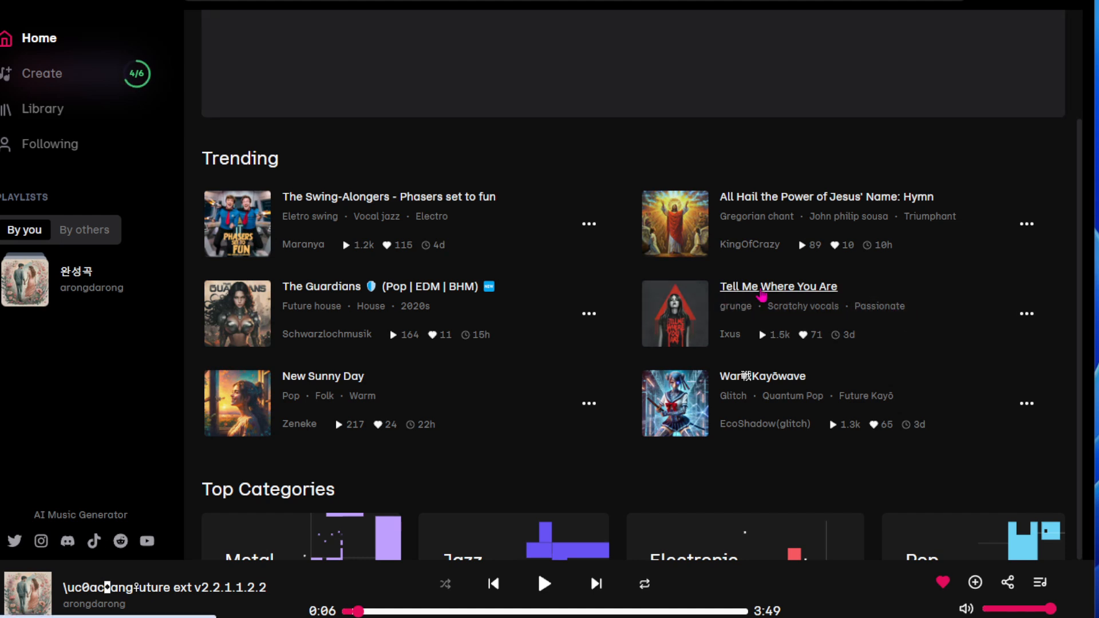
pyautogui.click(761, 291)
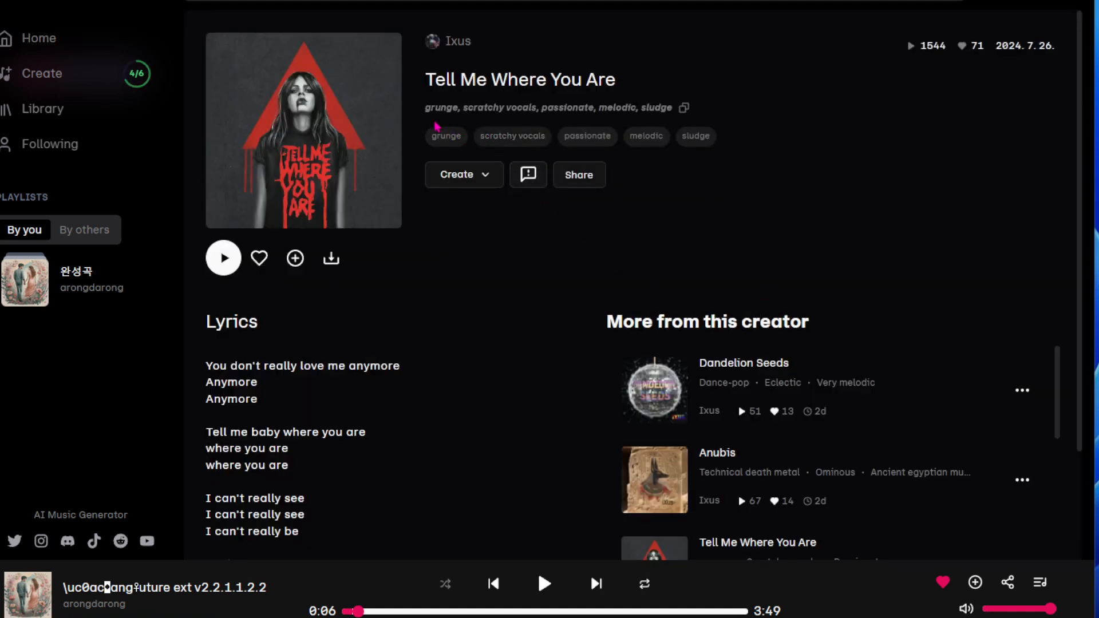
pyautogui.moveTo(425, 136); pyautogui.dragTo(704, 143)
pyautogui.rightClick(703, 143)
pyautogui.click(738, 298)
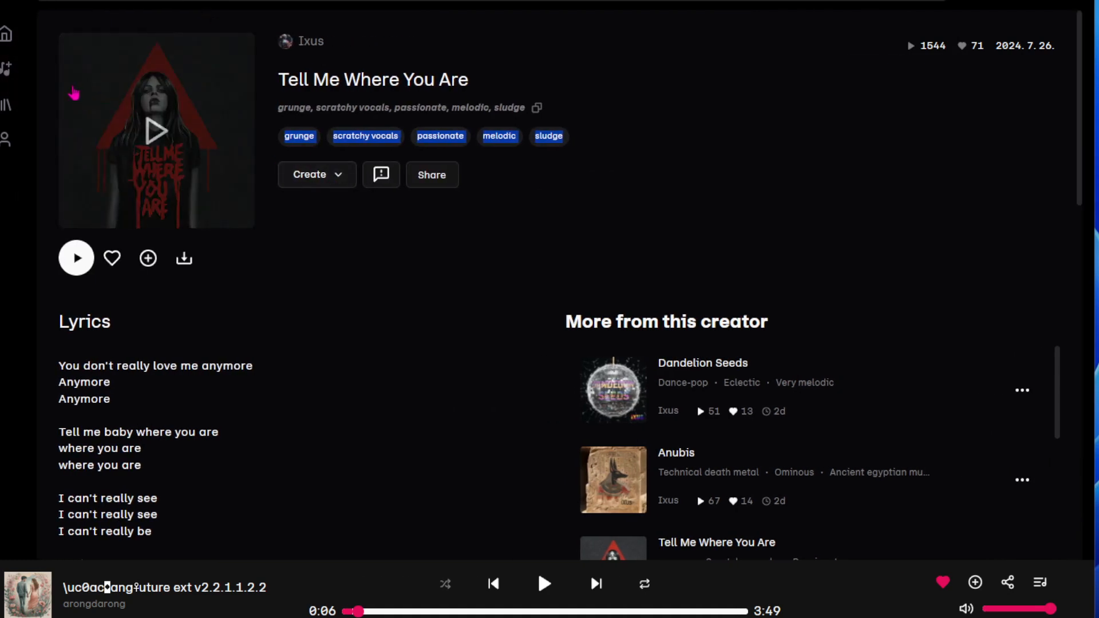
# Open The Greatest Show from the staff picks on the home page and copy its genre tags, from male rapper to sparse.
pyautogui.click(6, 39)
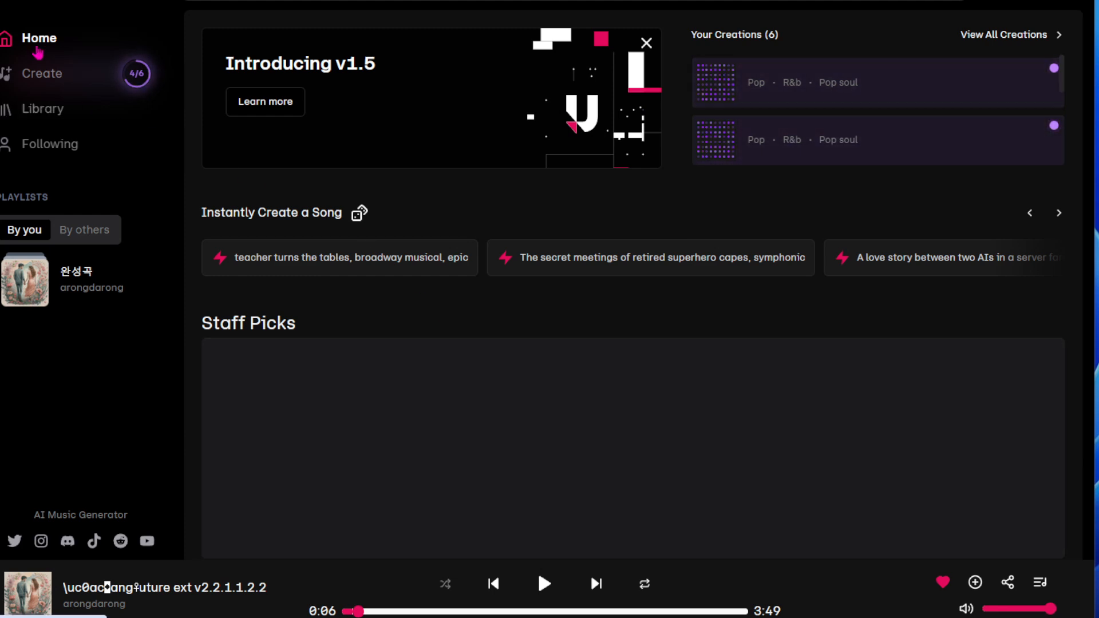
pyautogui.scroll(-5, 609, 417)
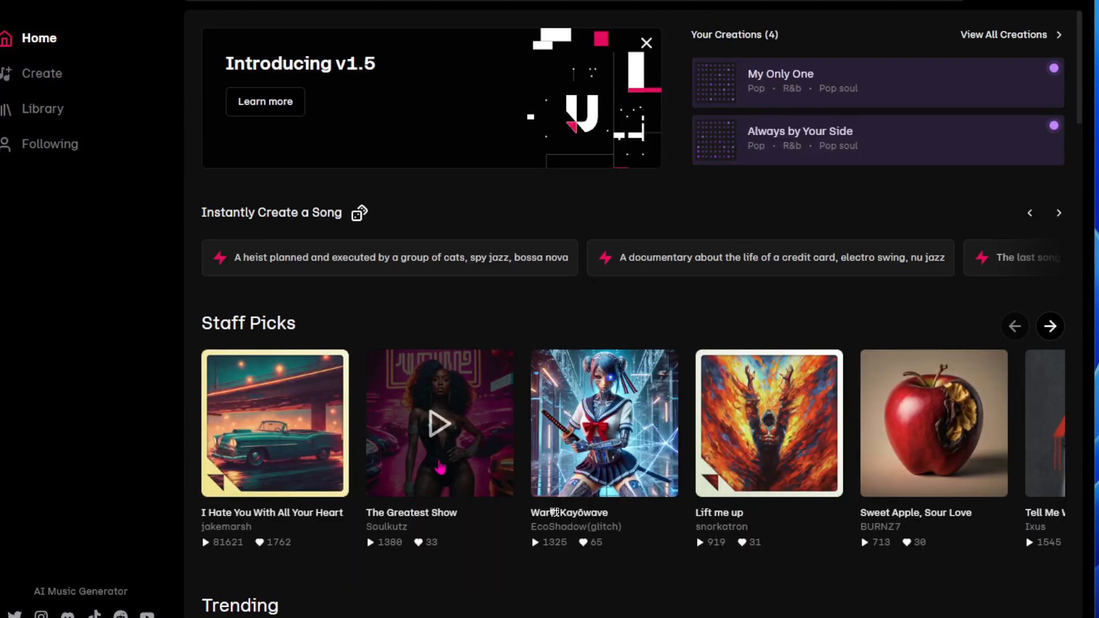
pyautogui.click(428, 516)
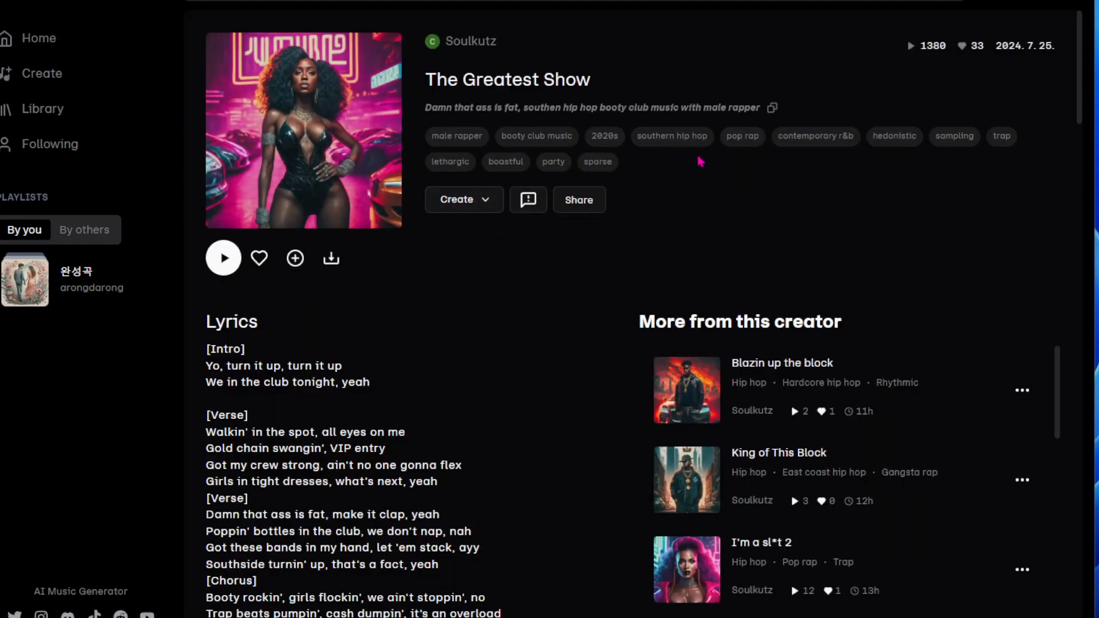
pyautogui.moveTo(632, 160); pyautogui.dragTo(429, 140)
pyautogui.rightClick(456, 141)
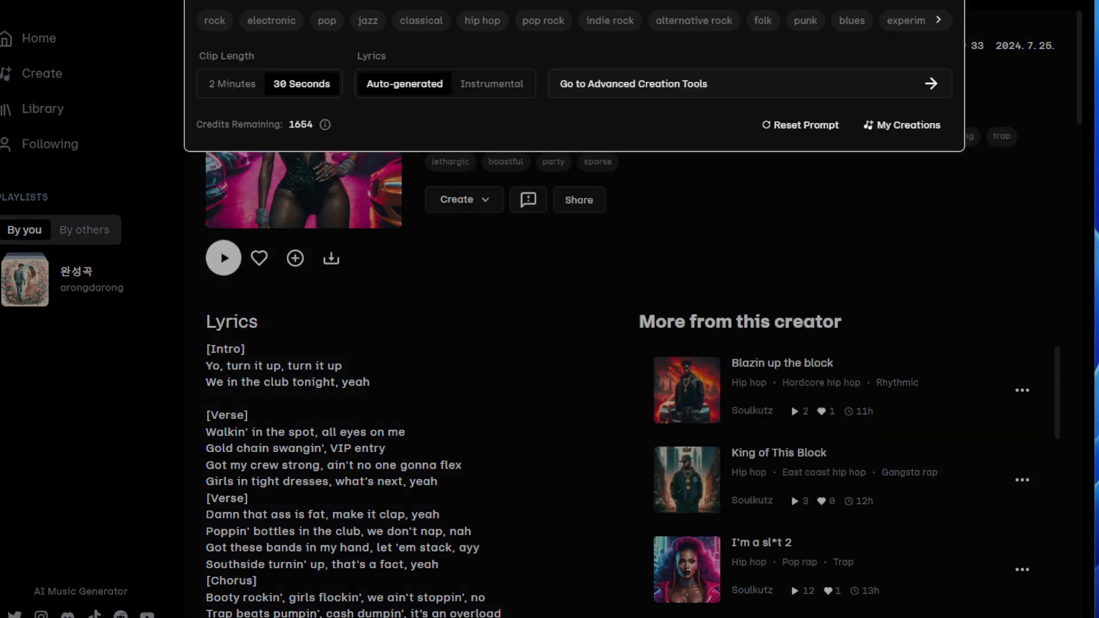
# Paste the copied tags of The Greatest Show into the song prompt and generate 30-second songs with auto-generated lyrics.
pyautogui.rightClick(273, 1)
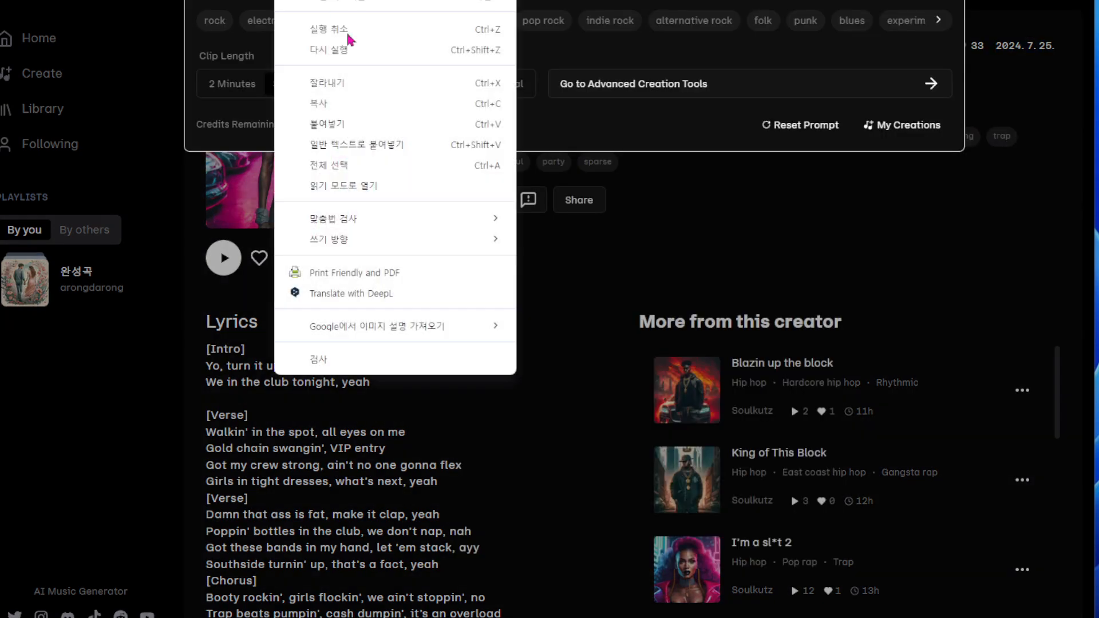
pyautogui.click(346, 122)
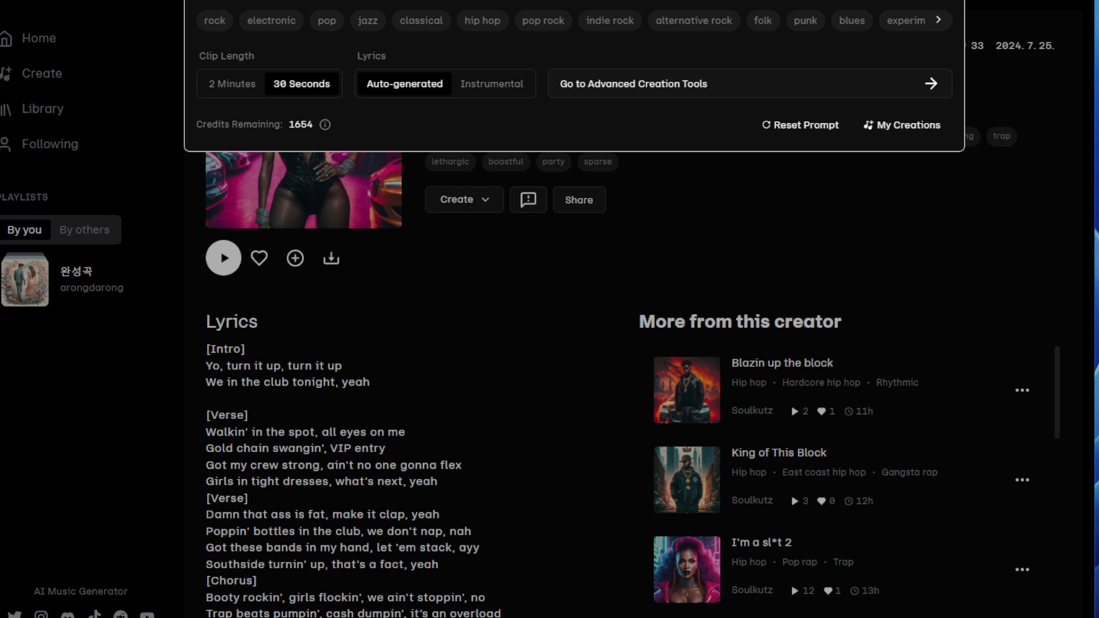
pyautogui.click(746, 233)
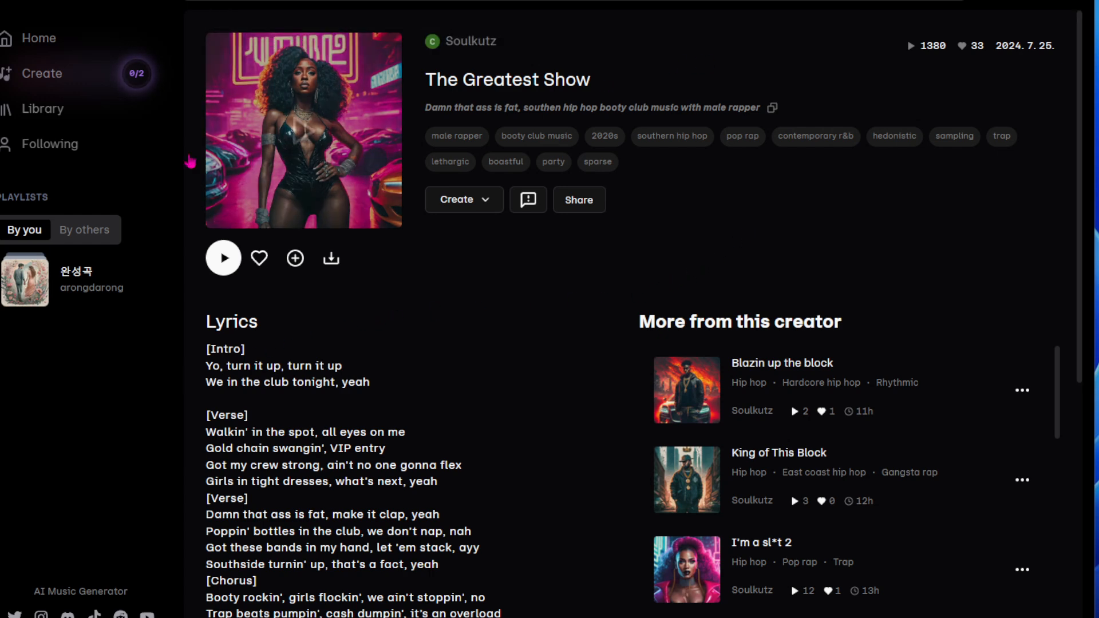
# Open the first song in the 완성곡 playlist, view its video download options including With Lyrics, and close them.
pyautogui.click(43, 74)
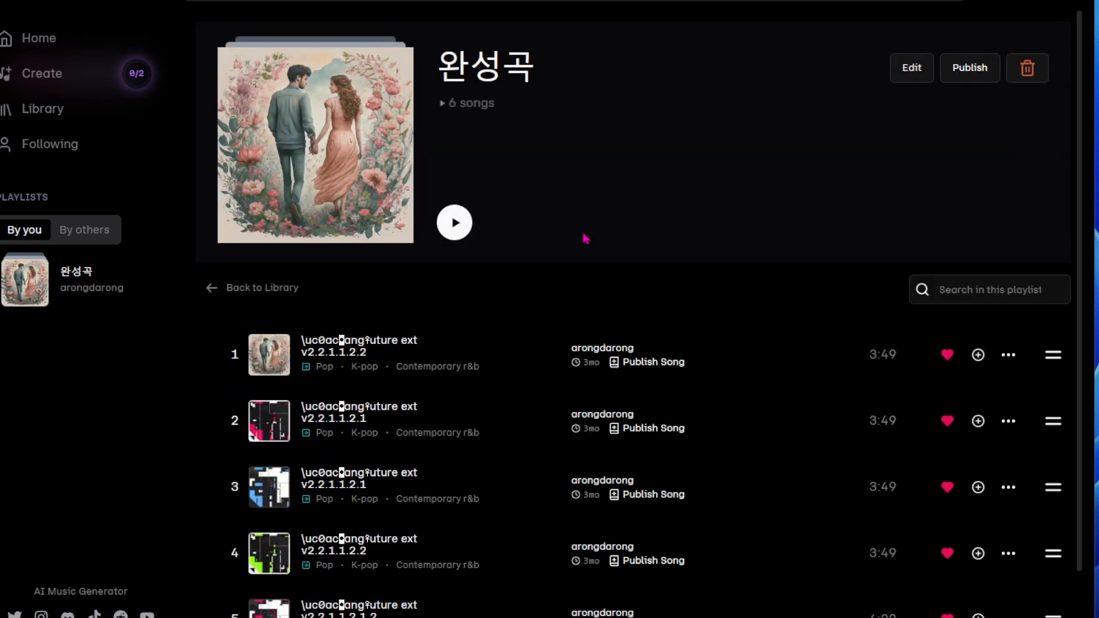
pyautogui.click(353, 350)
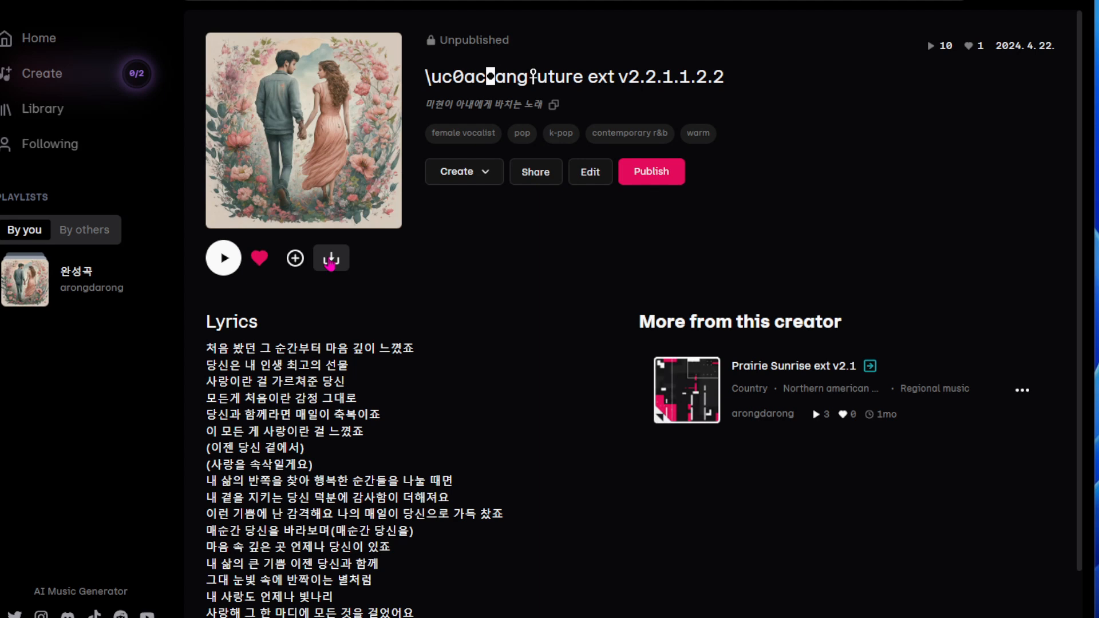
pyautogui.click(331, 260)
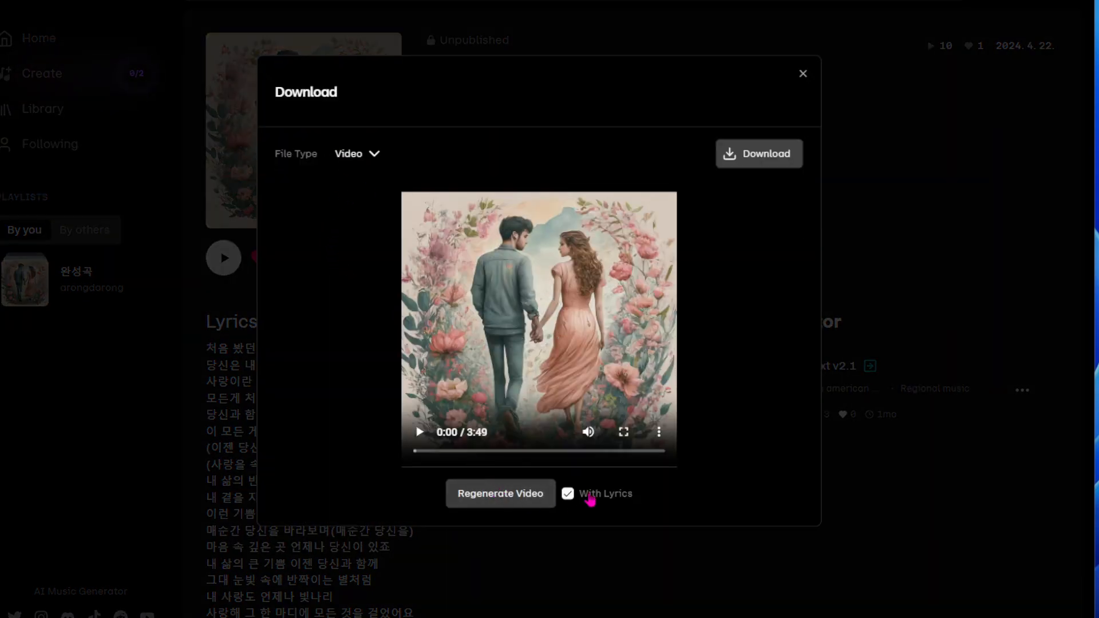
pyautogui.click(802, 73)
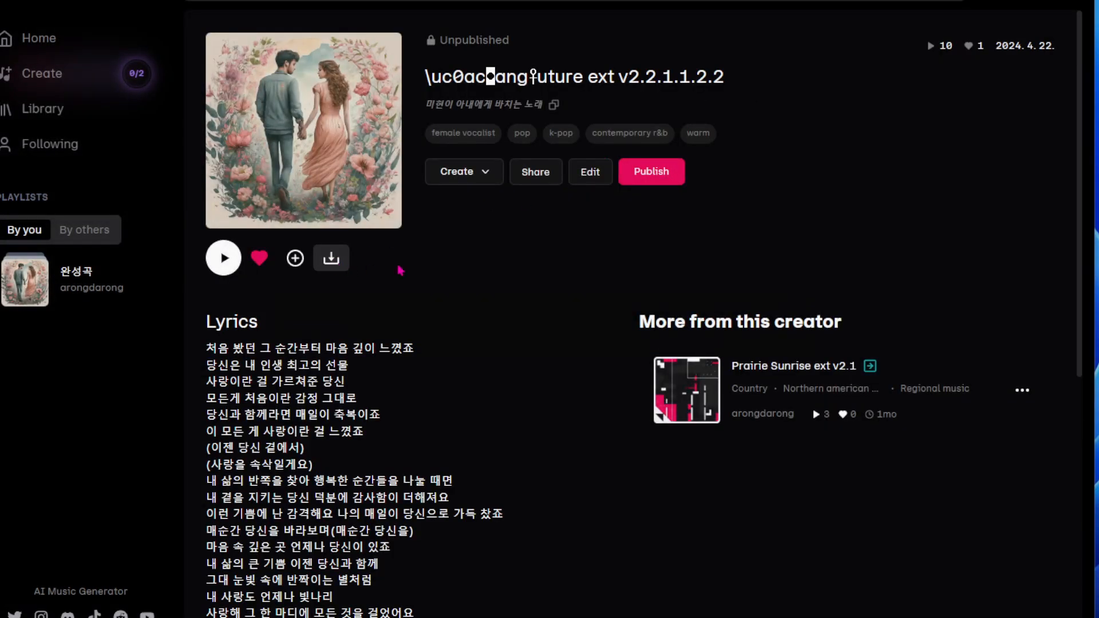
# Download the first song of the 완성곡 playlist, play the audio file briefly and put the media player away.
pyautogui.click(78, 275)
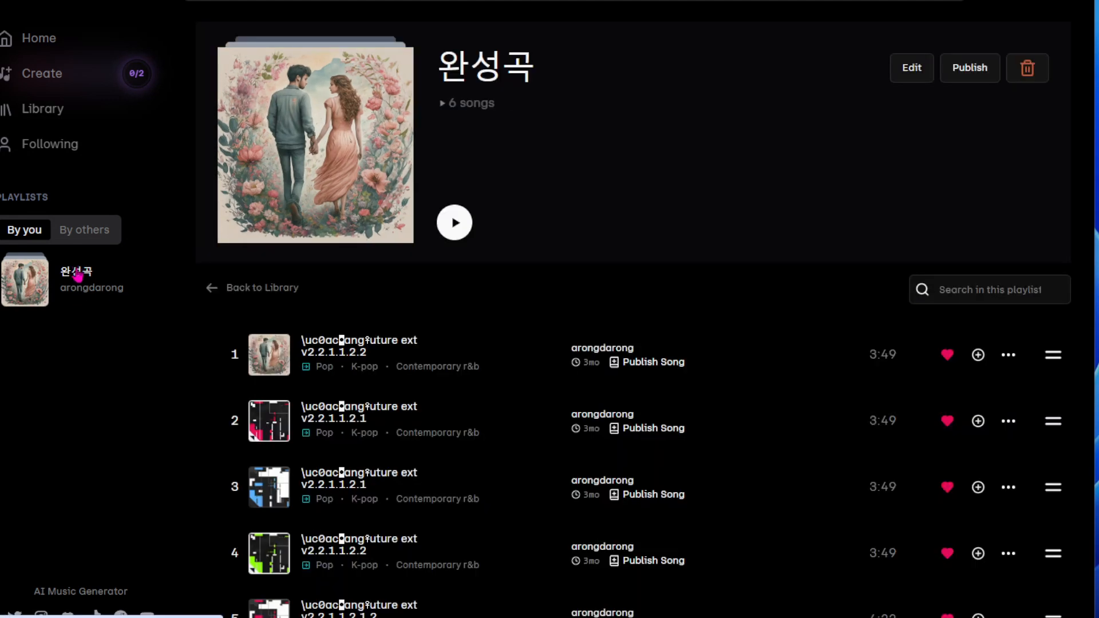
pyautogui.click(1008, 358)
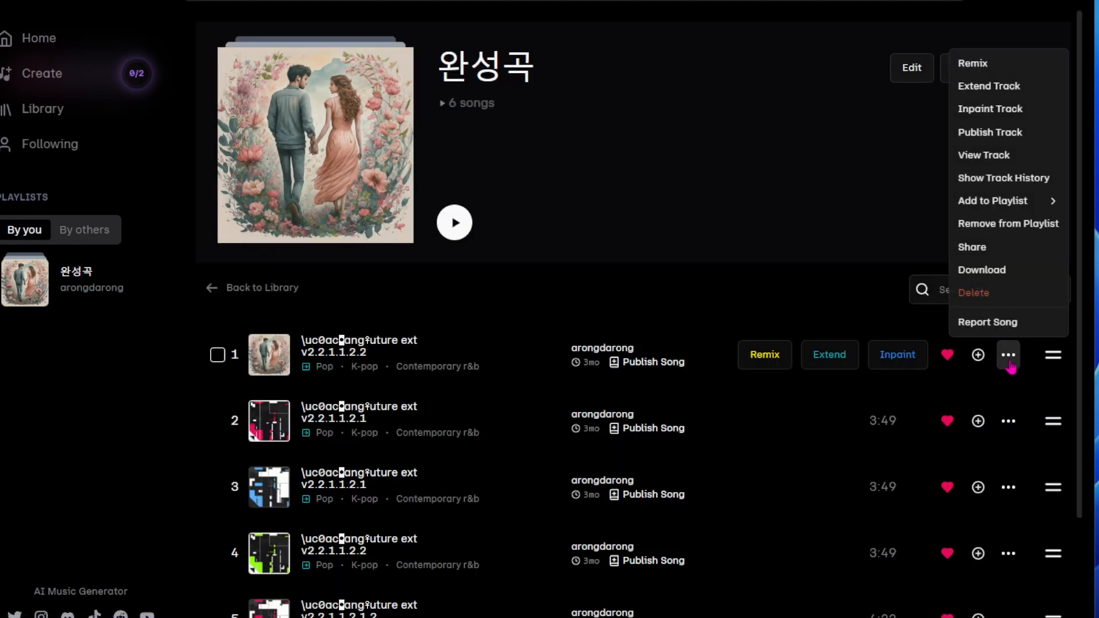
pyautogui.click(989, 273)
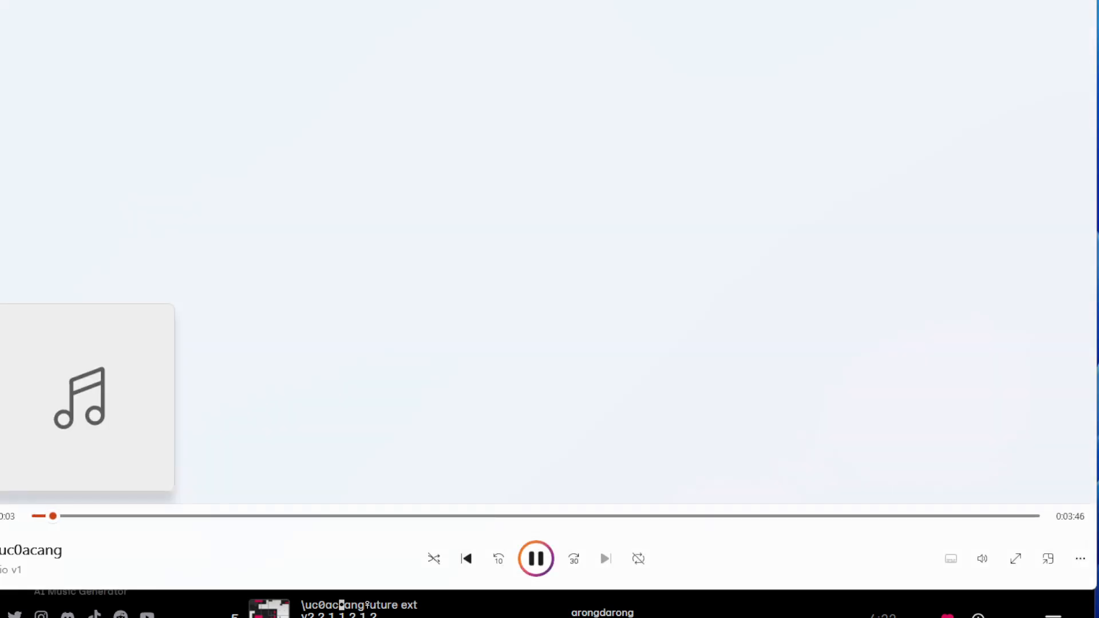
pyautogui.click(273, 613)
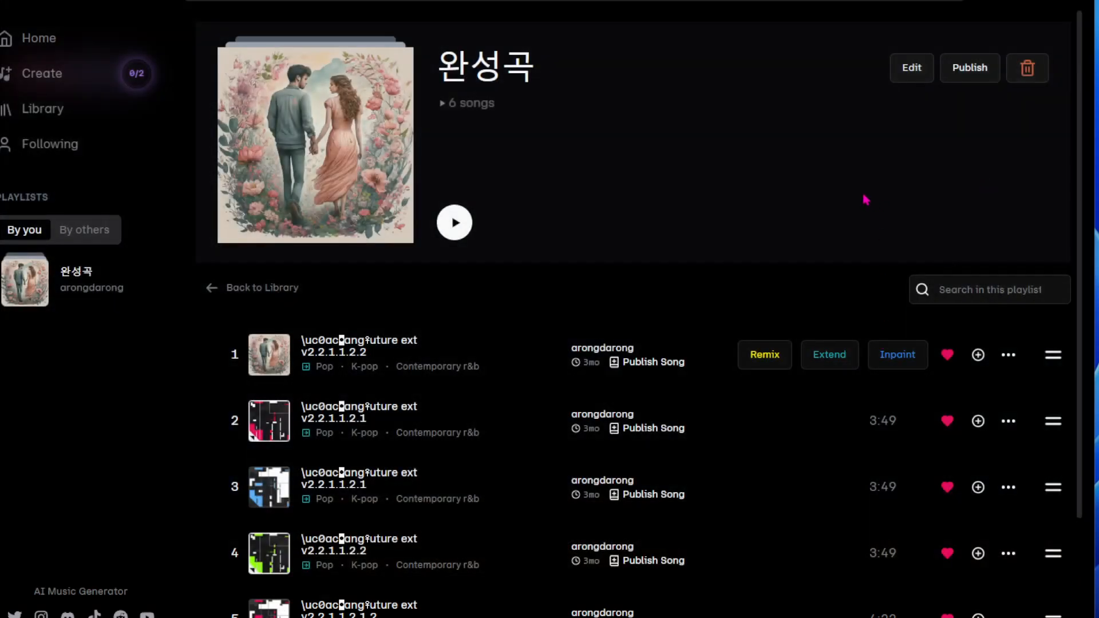
# Switch to Discord and open the Noisee server's -generate-mv channel.
pyautogui.click(297, 616)
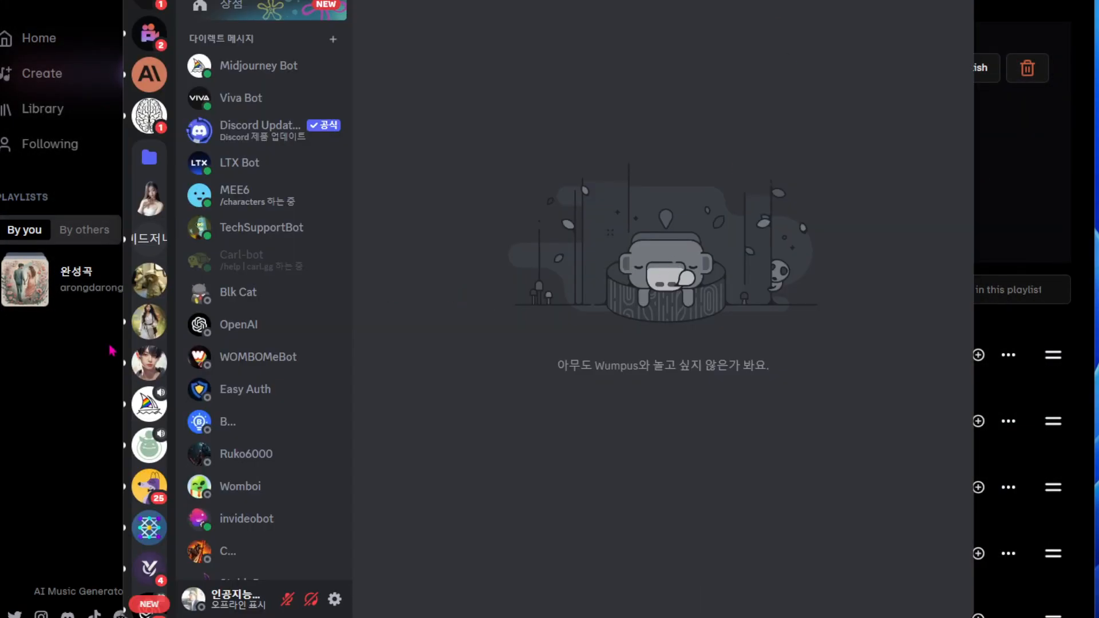
pyautogui.scroll(-5, 150, 441)
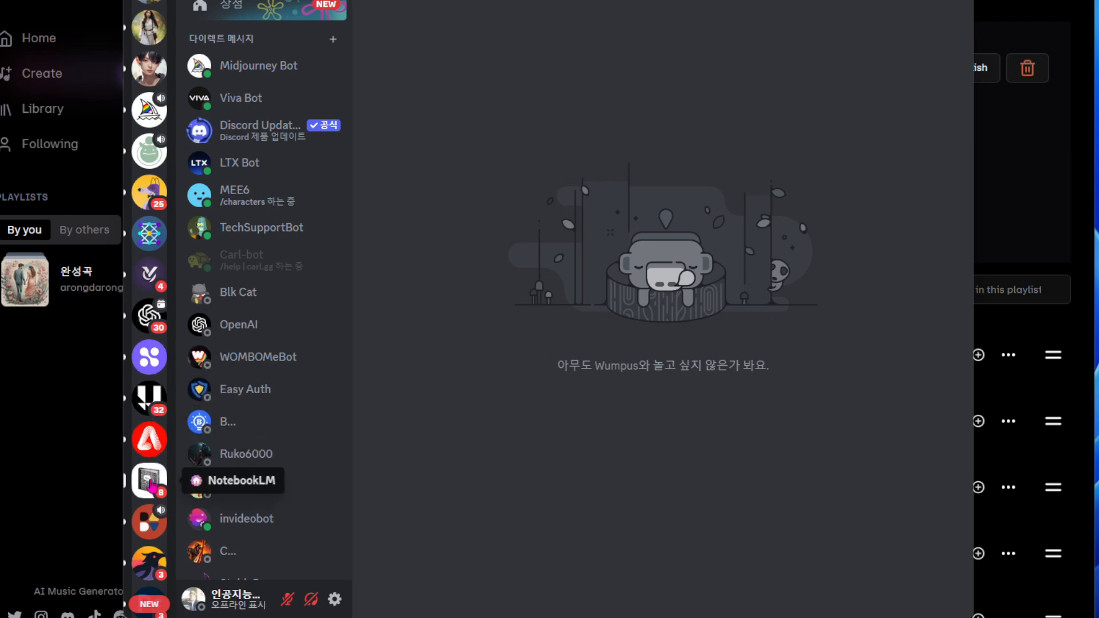
pyautogui.click(149, 521)
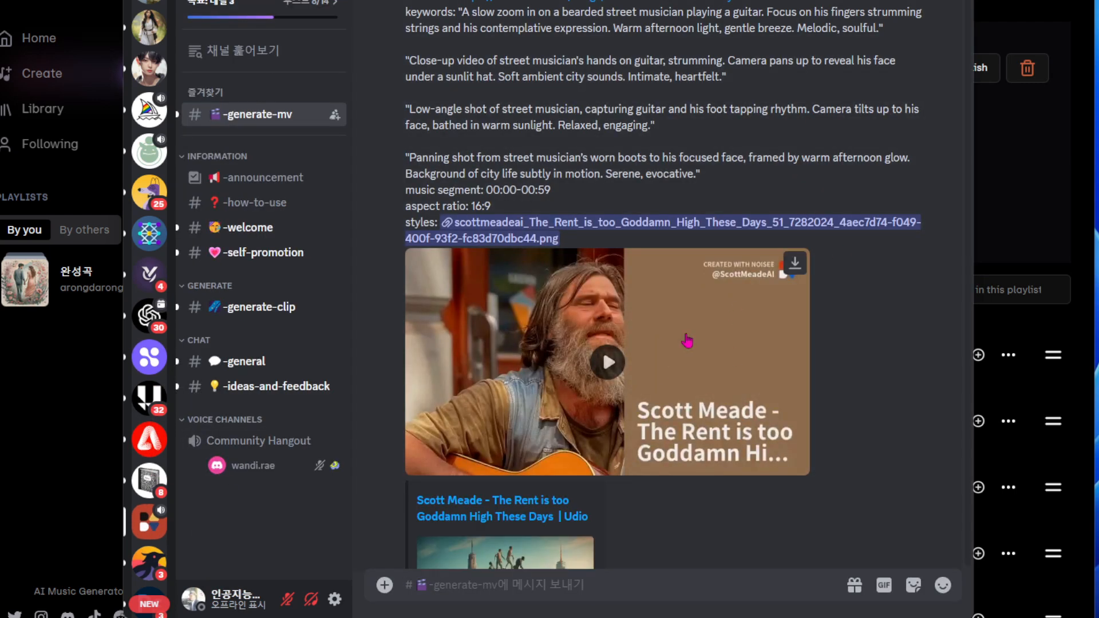
# Examine example music video requests in the -generate-mv channel, including their music URL, timed scene keywords, music segment and aspect ratio.
pyautogui.scroll(10, 659, 343)
pyautogui.scroll(10, 671, 332)
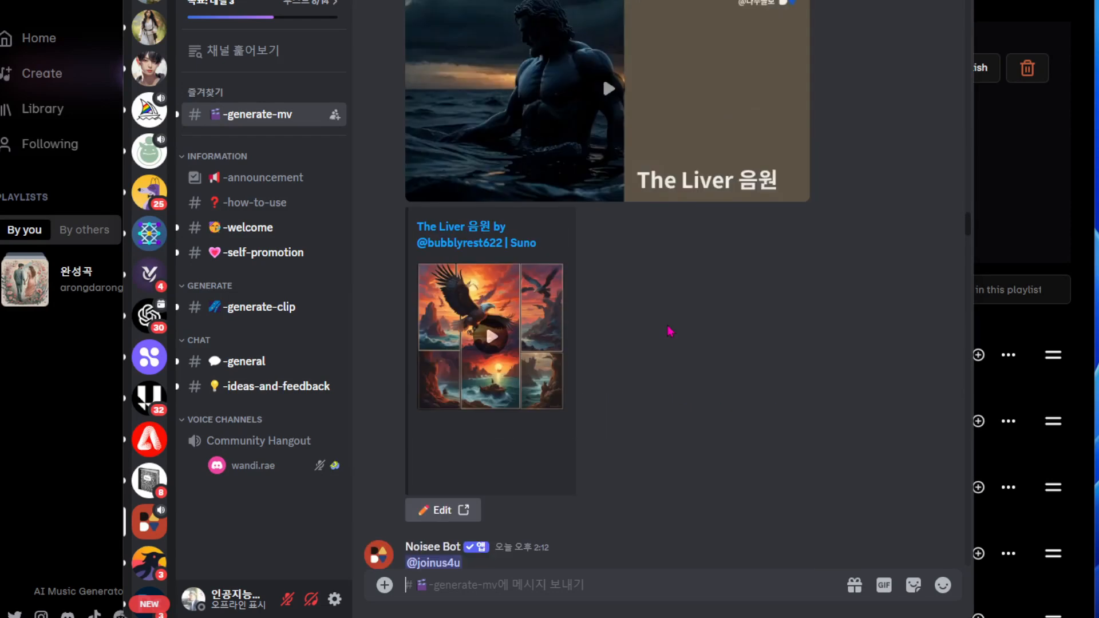
pyautogui.scroll(5, 670, 332)
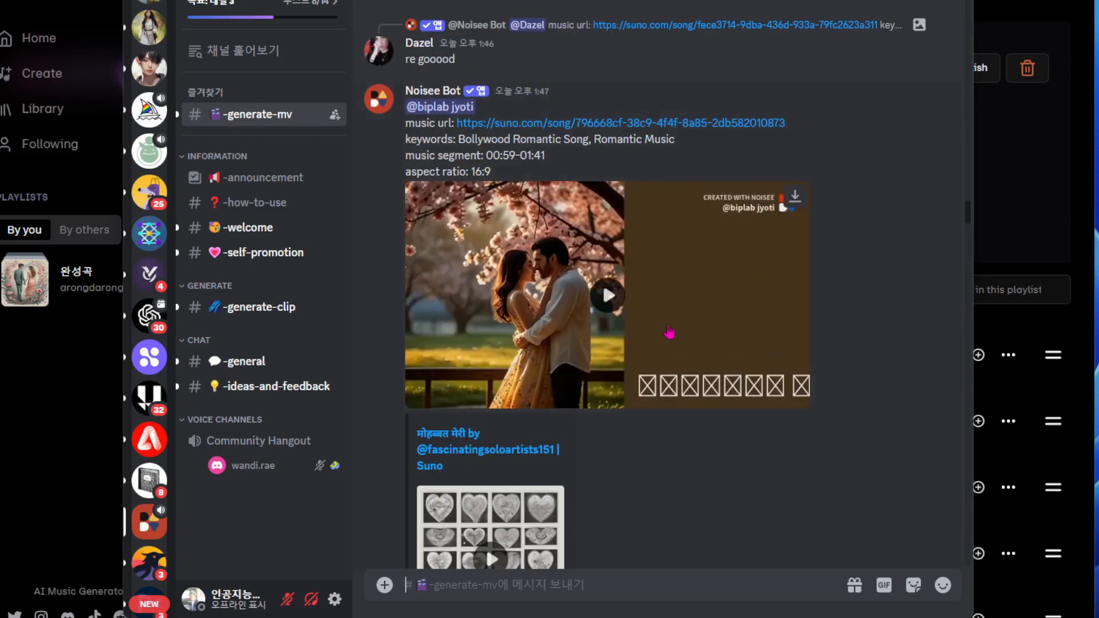
pyautogui.scroll(1, 662, 314)
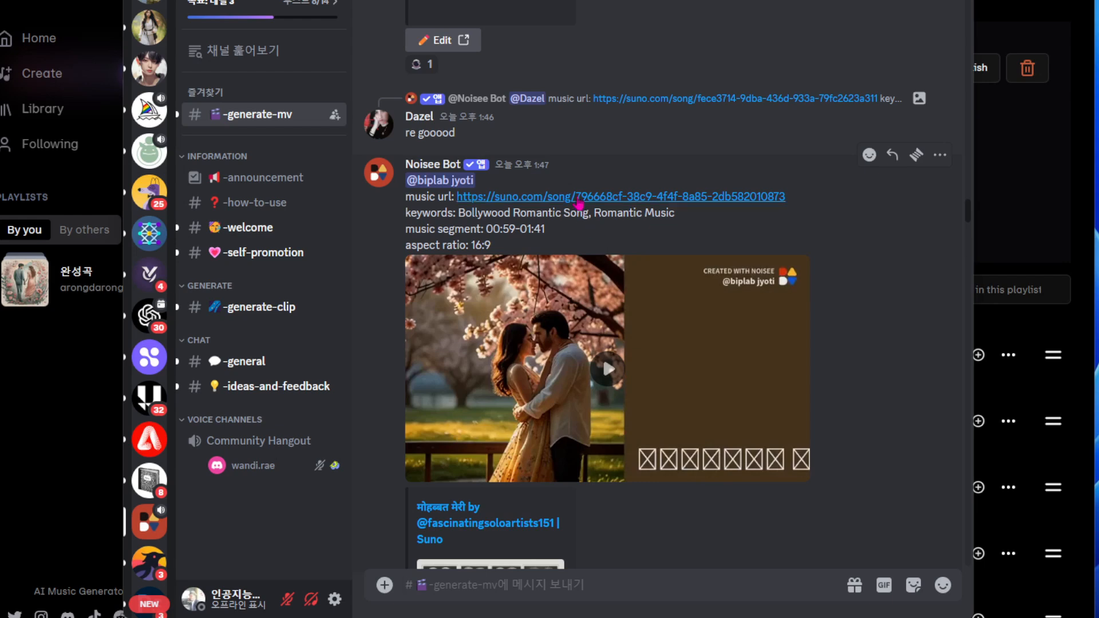
pyautogui.scroll(5, 607, 229)
pyautogui.scroll(10, 623, 224)
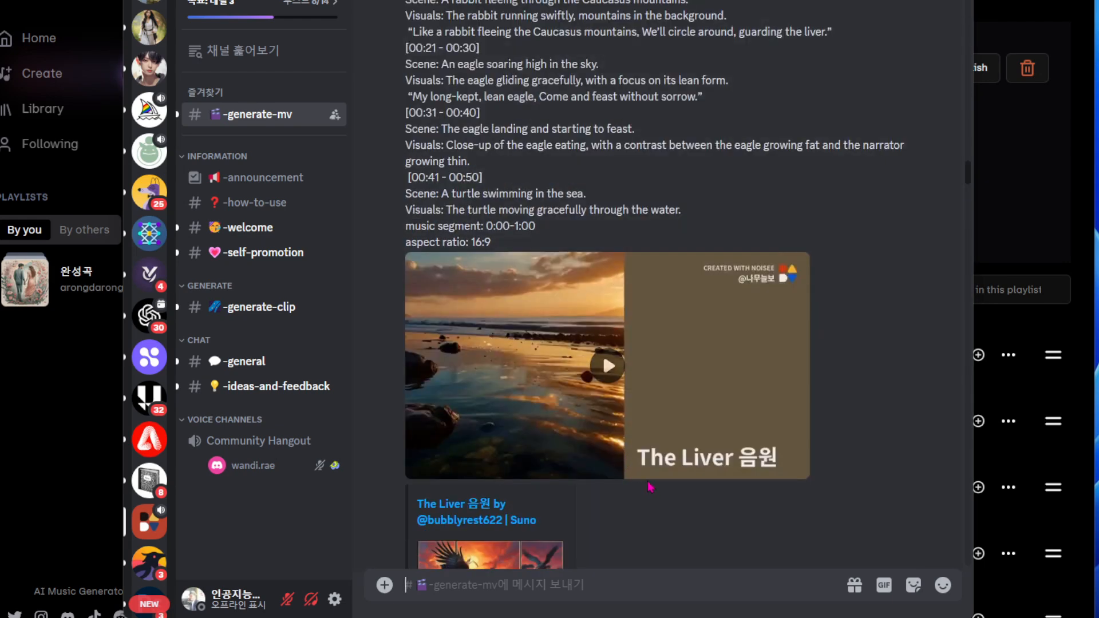
pyautogui.scroll(5, 650, 495)
pyautogui.scroll(1, 541, 305)
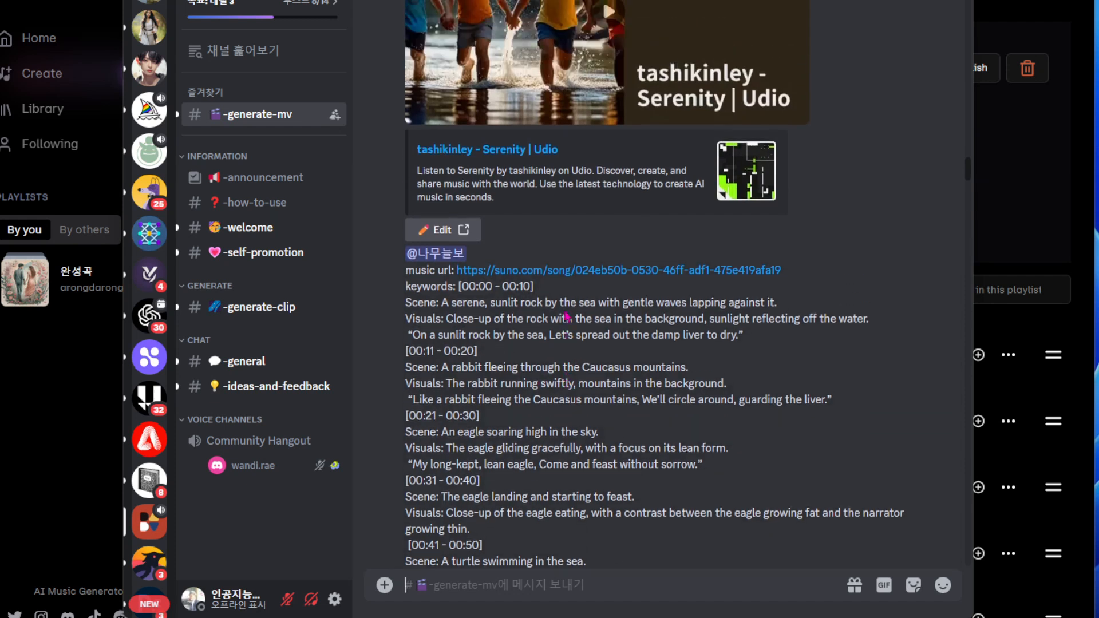
pyautogui.scroll(-1, 552, 364)
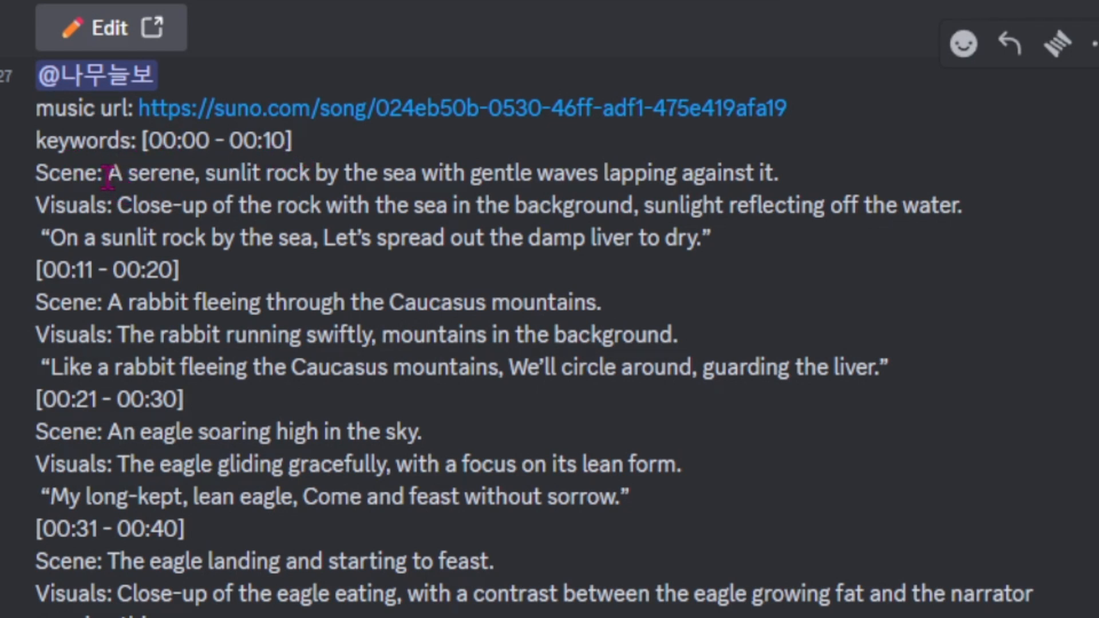
# Examine the timed scenes, visuals and quoted lyrics in the example request about the sunlit rock, rabbit and eagle.
pyautogui.moveTo(105, 173); pyautogui.dragTo(747, 257)
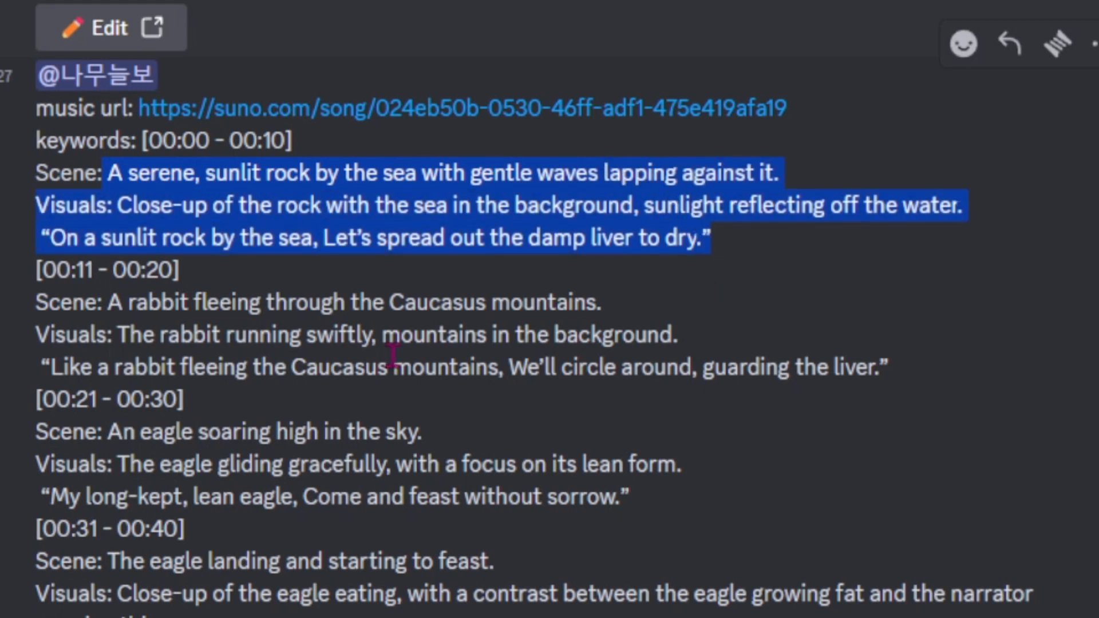
pyautogui.moveTo(37, 301); pyautogui.dragTo(890, 369)
pyautogui.click(269, 389)
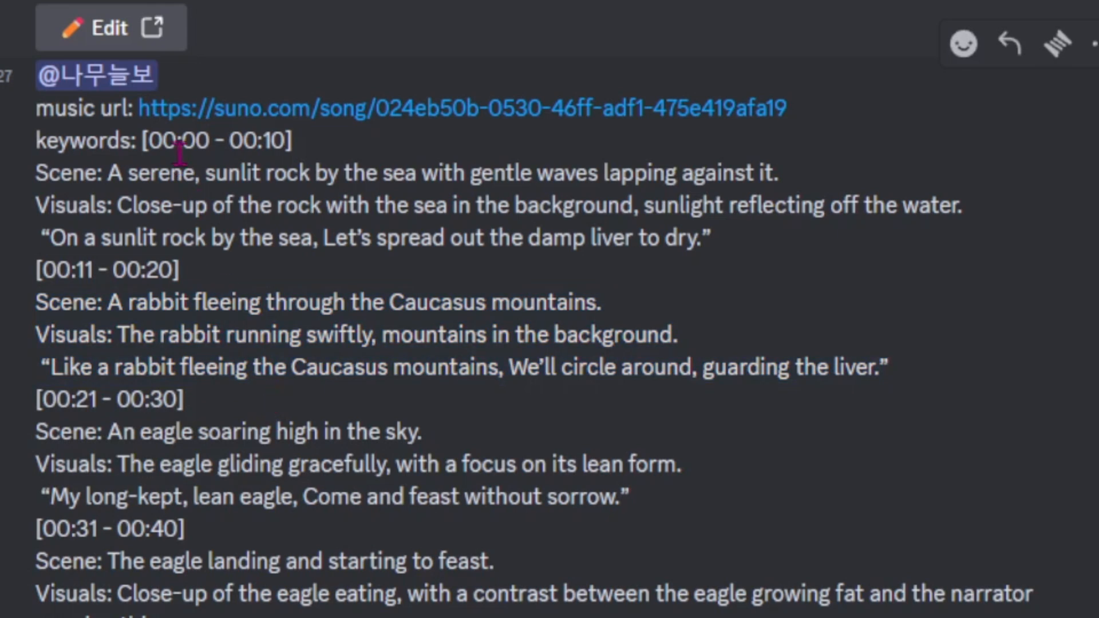
pyautogui.scroll(-10, 372, 388)
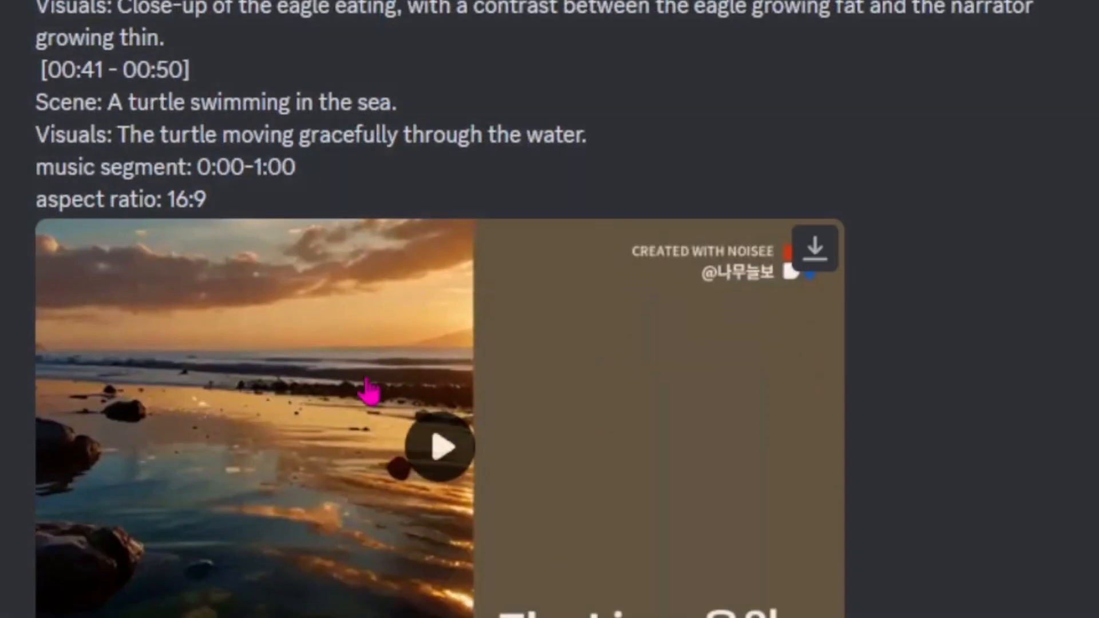
# Play the rabbit-and-eagle example's generated video, pause it and compare it with the request's scene descriptions.
pyautogui.click(439, 447)
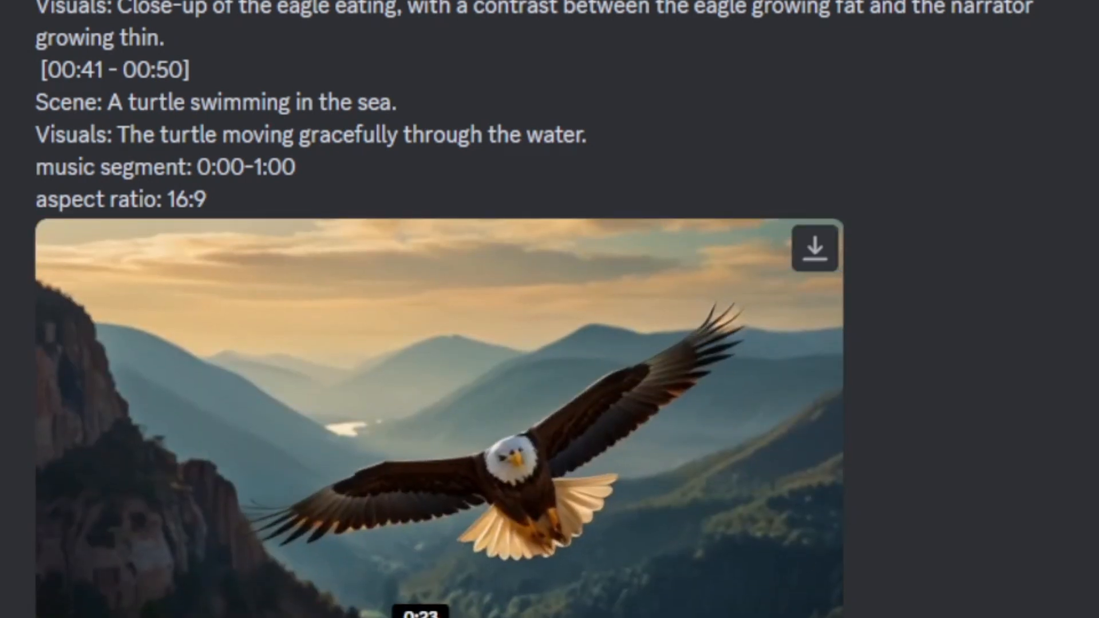
pyautogui.click(456, 512)
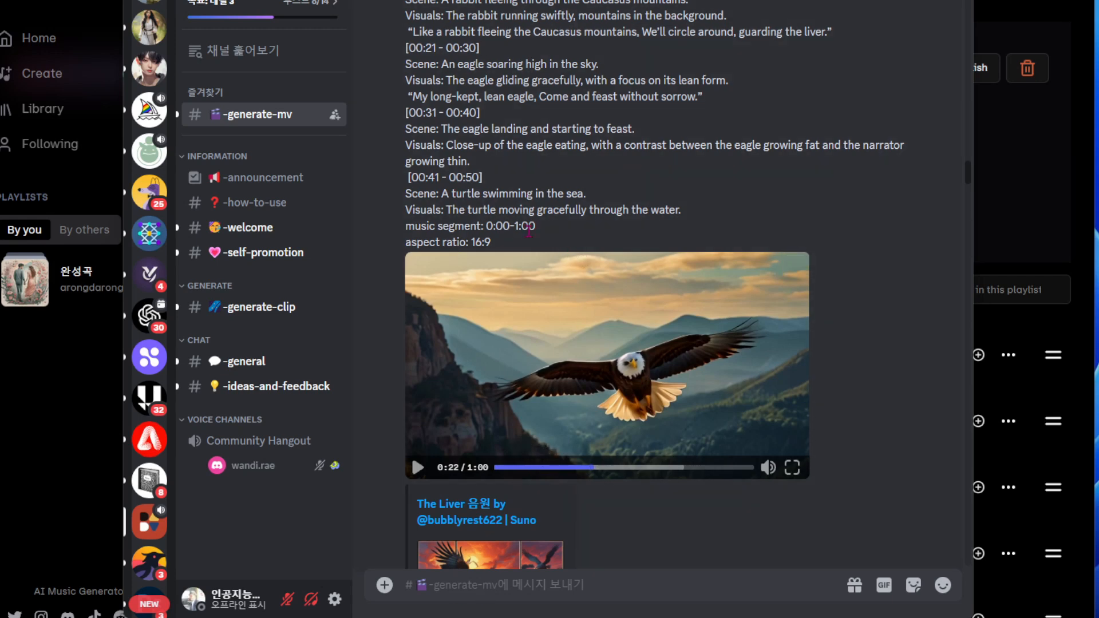
pyautogui.scroll(6, 529, 229)
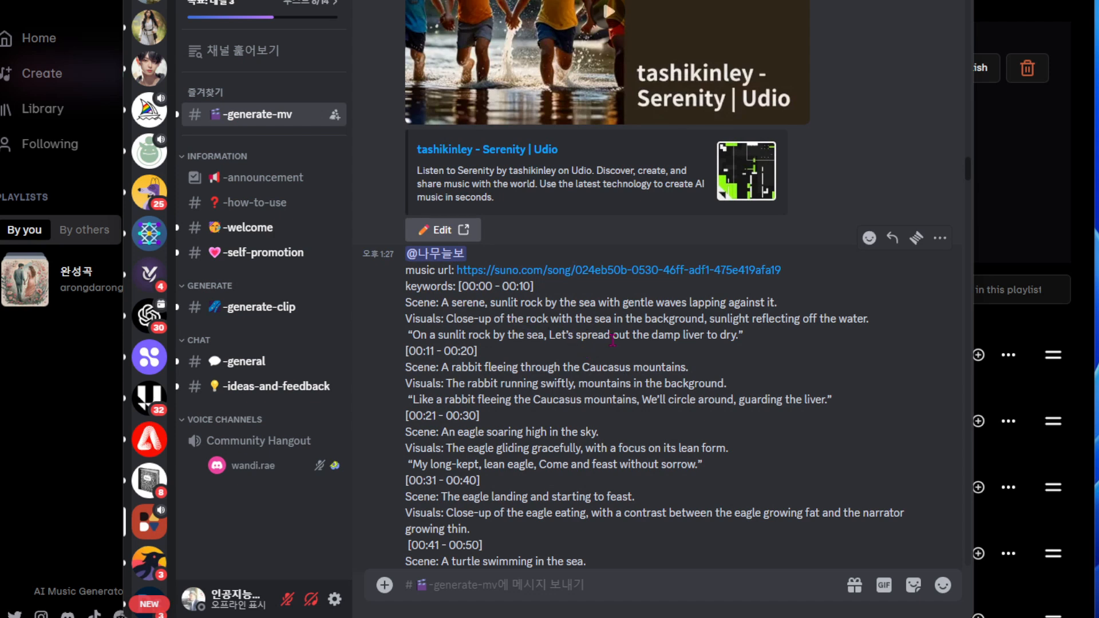
pyautogui.scroll(-1, 575, 350)
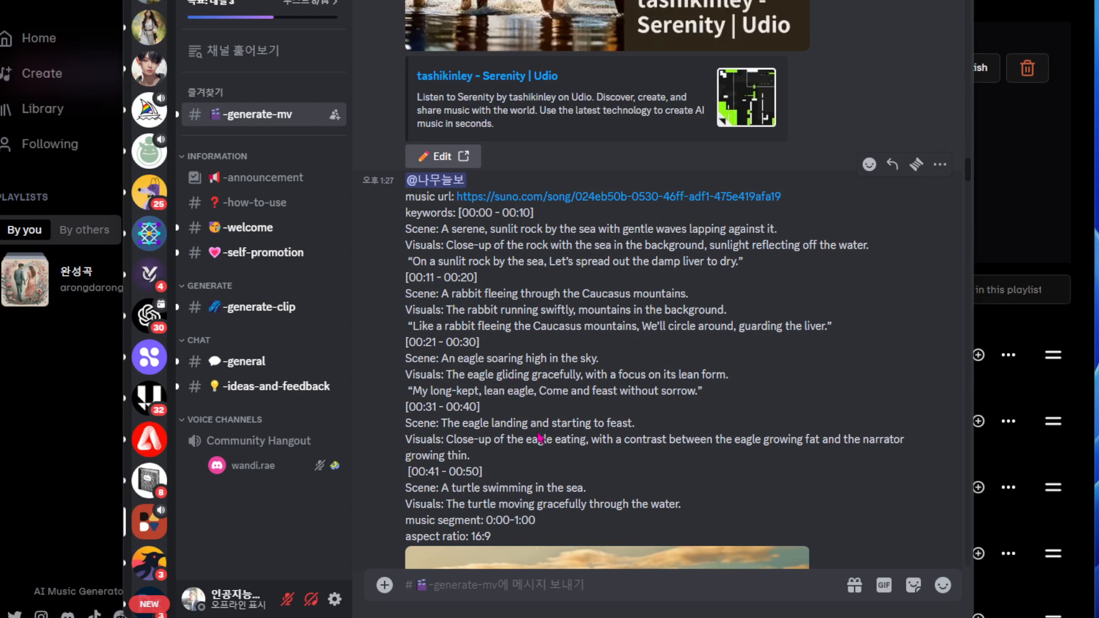
pyautogui.scroll(4, 556, 416)
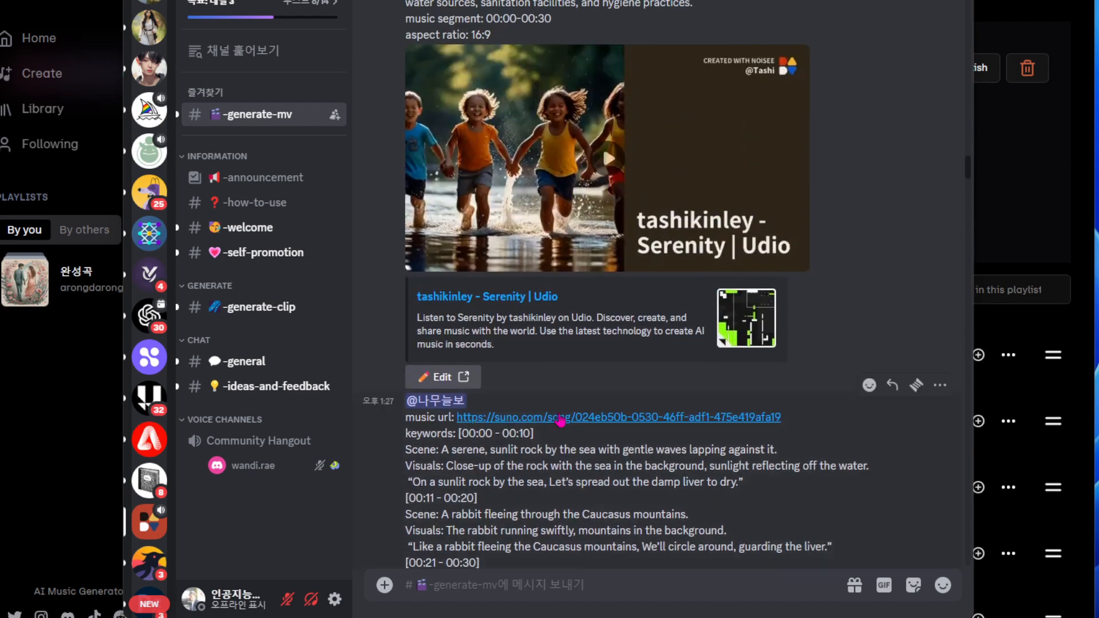
# Switch to Udio, open the first song of the 완성곡 playlist, copy its full lyrics and return to Discord.
pyautogui.click(49, 368)
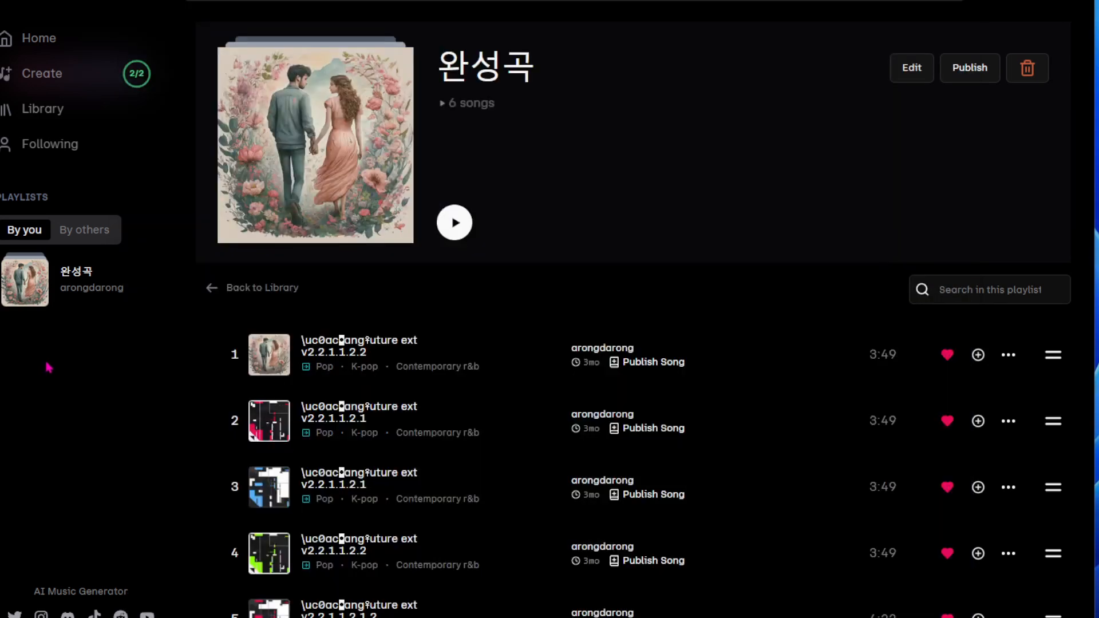
pyautogui.click(321, 375)
pyautogui.scroll(1, 282, 262)
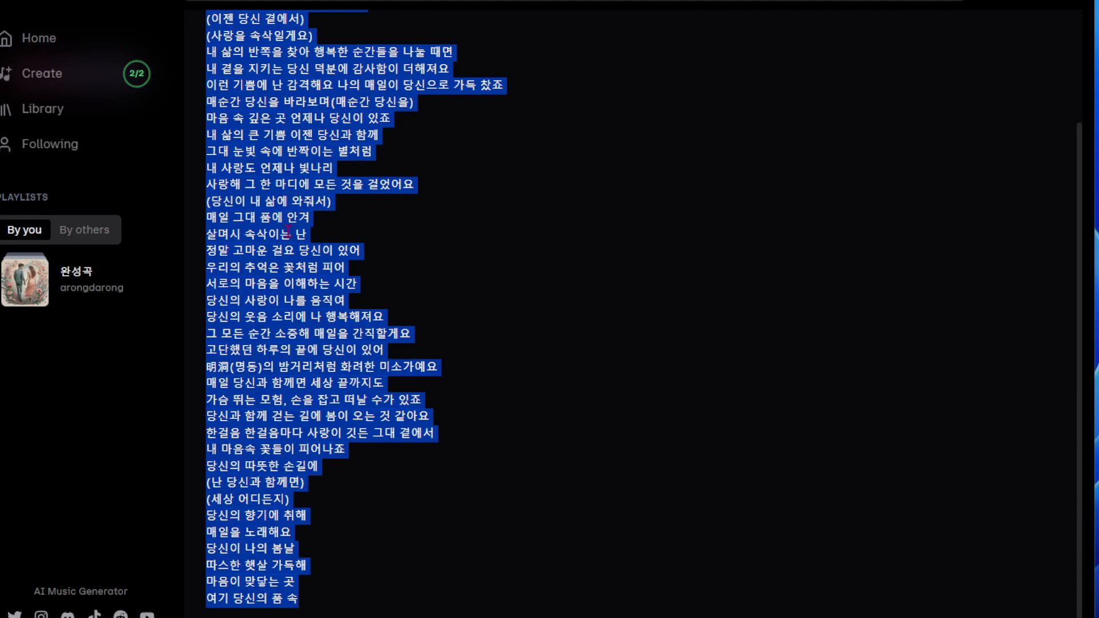
pyautogui.rightClick(287, 231)
pyautogui.click(320, 245)
pyautogui.click(626, 223)
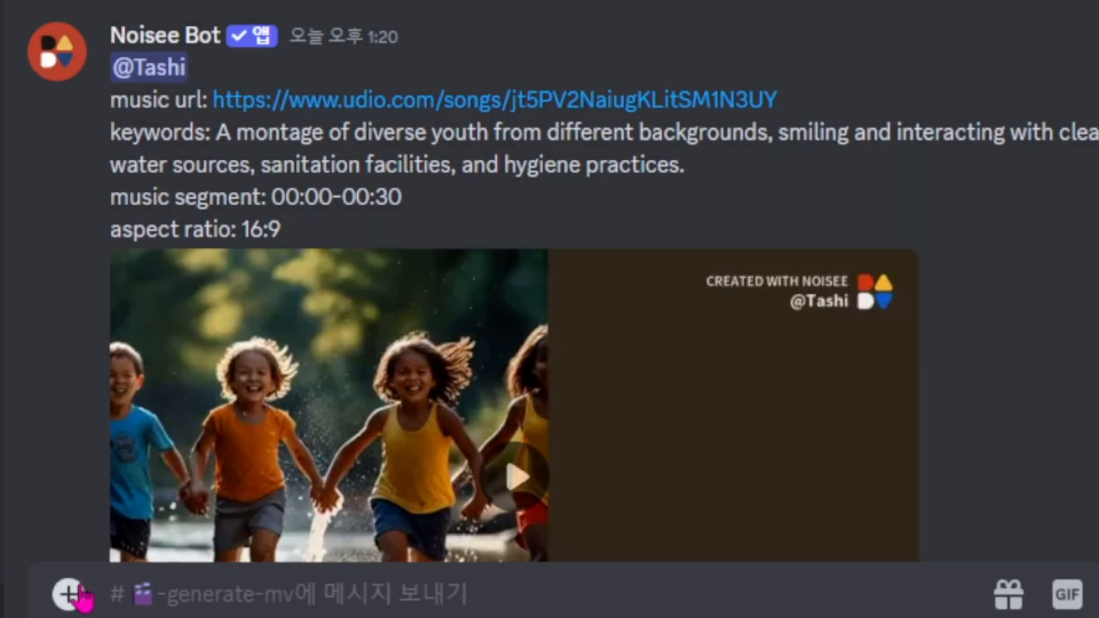
pyautogui.click(68, 594)
pyautogui.click(69, 594)
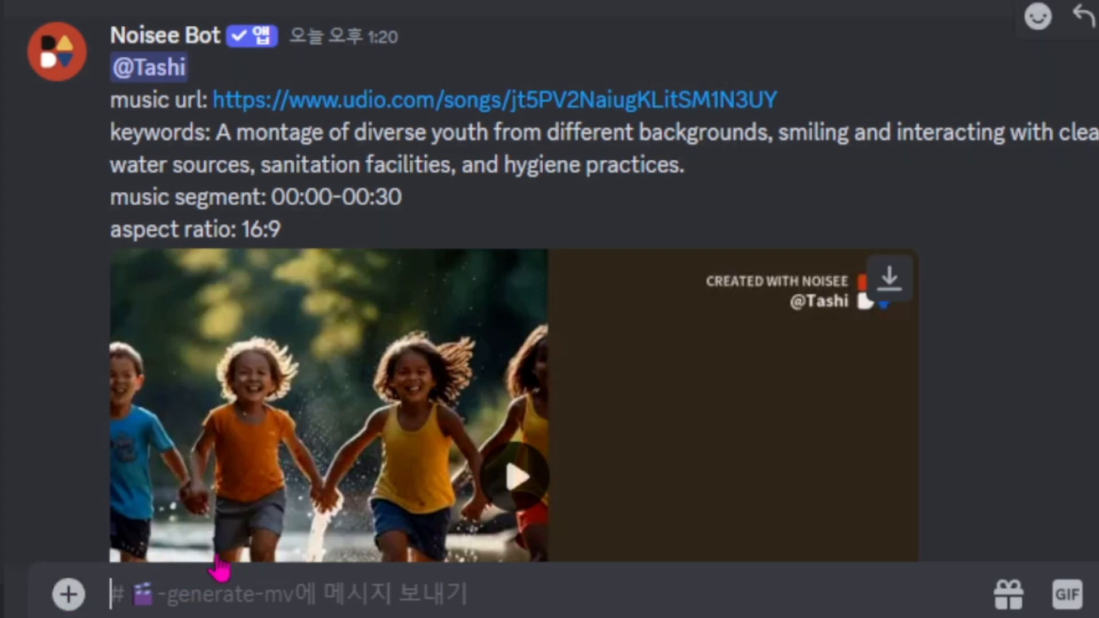
pyautogui.write('/')
pyautogui.scroll(10, 205, 235)
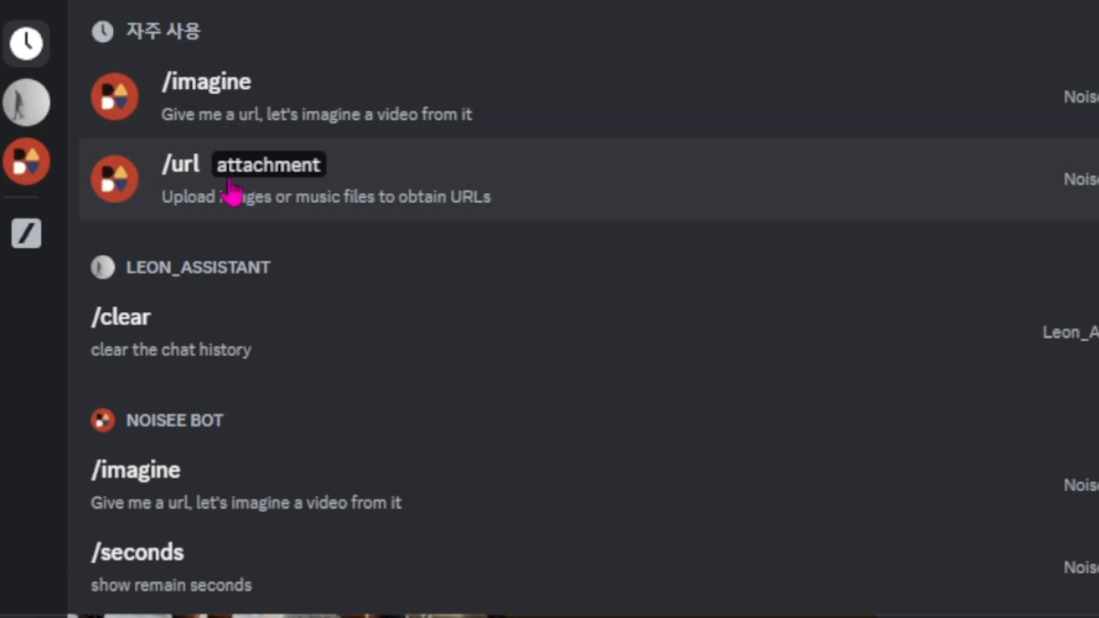
pyautogui.click(270, 108)
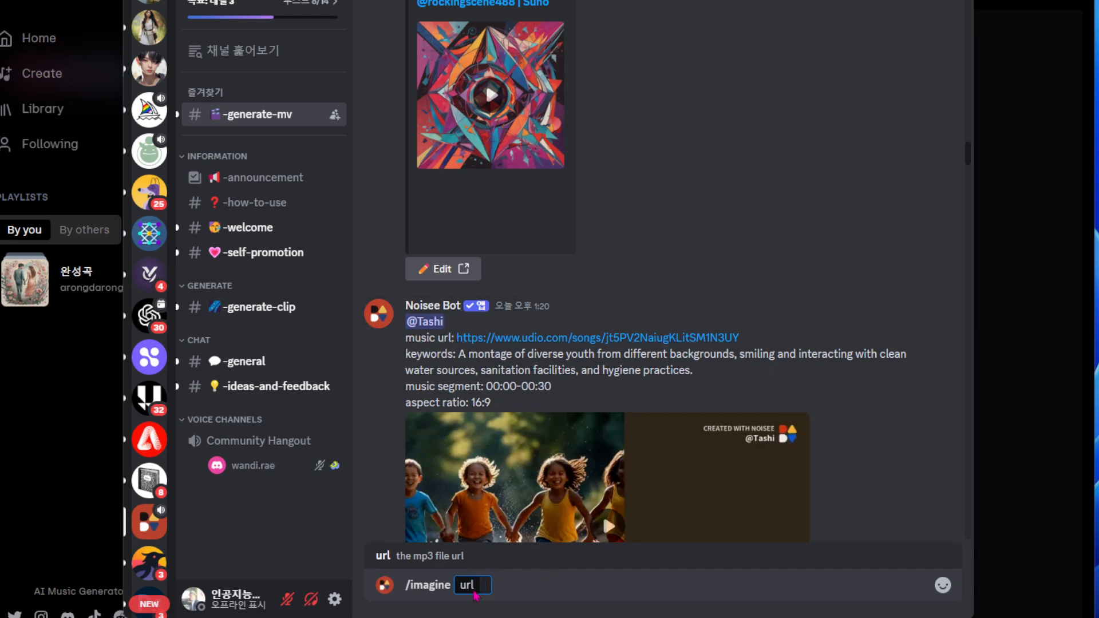
pyautogui.moveTo(488, 585); pyautogui.dragTo(386, 586)
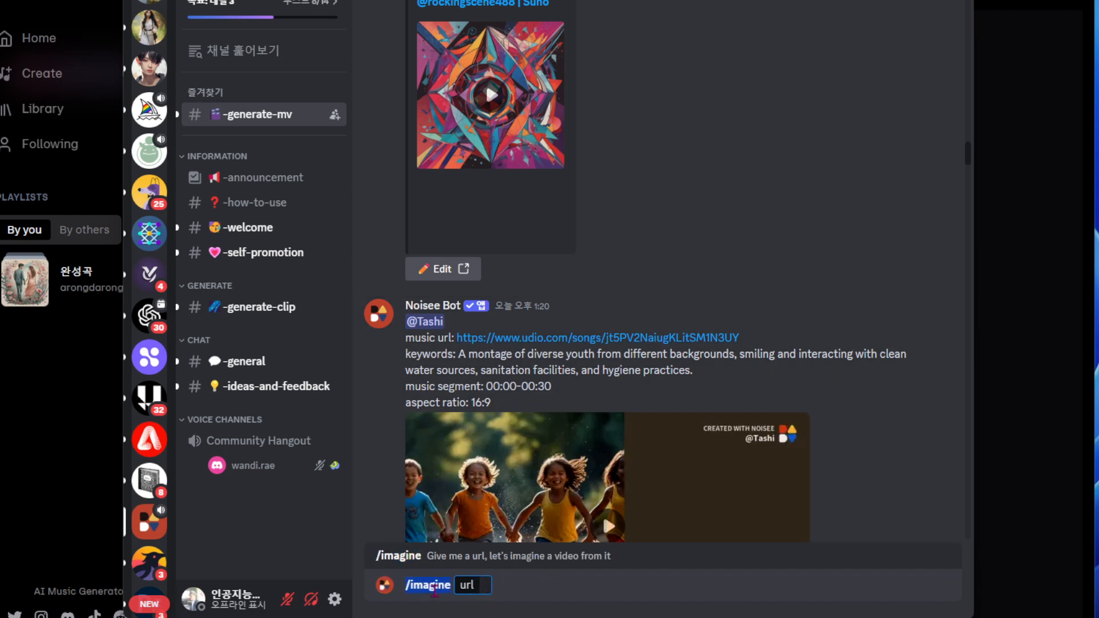
pyautogui.press('BackSpace')
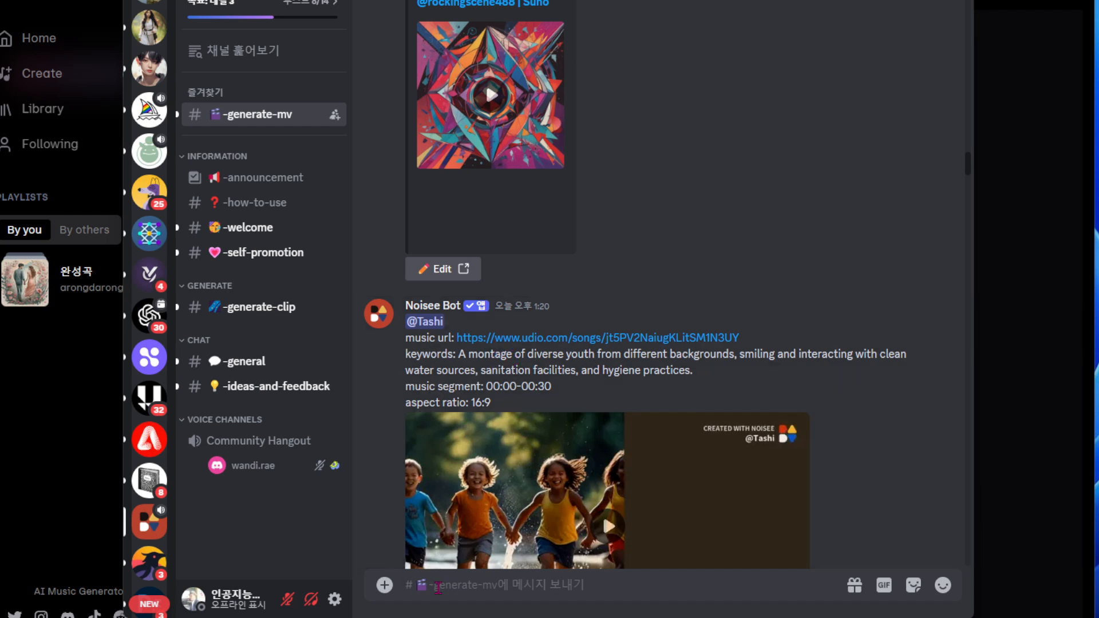
# Upload the downloaded MP3 of the song for the wife with Noisee Bot's /url command.
pyautogui.write('/')
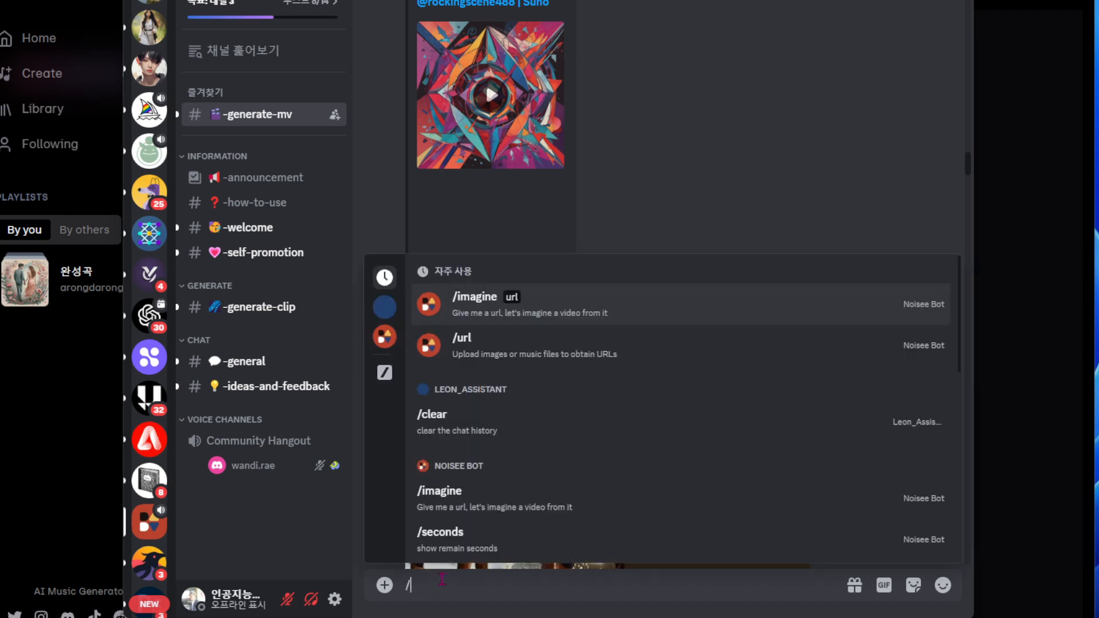
pyautogui.click(478, 345)
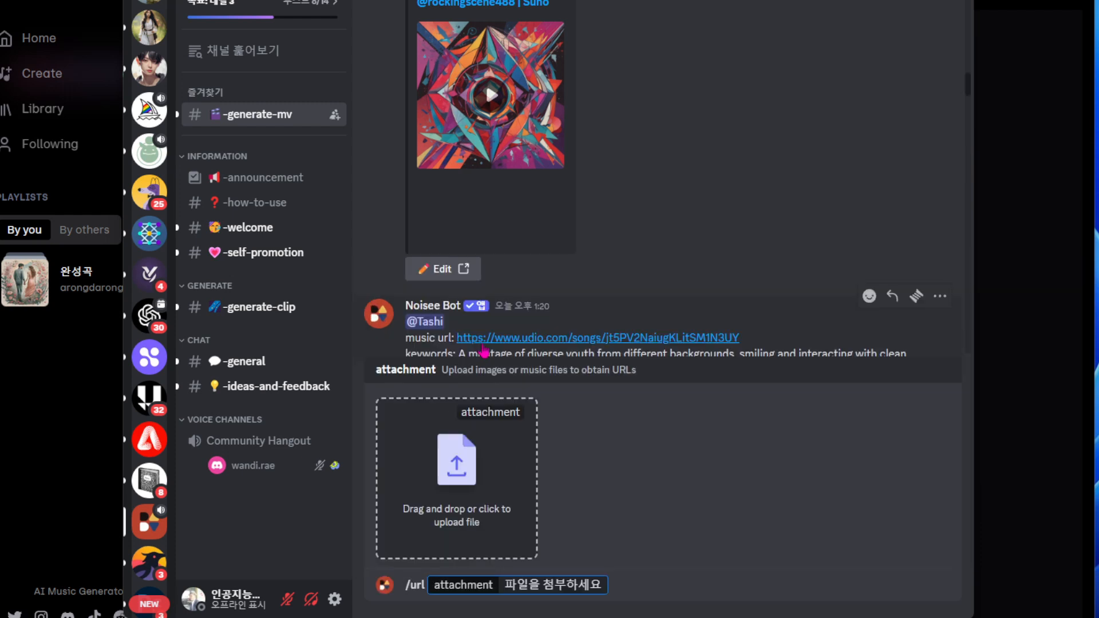
pyautogui.click(464, 468)
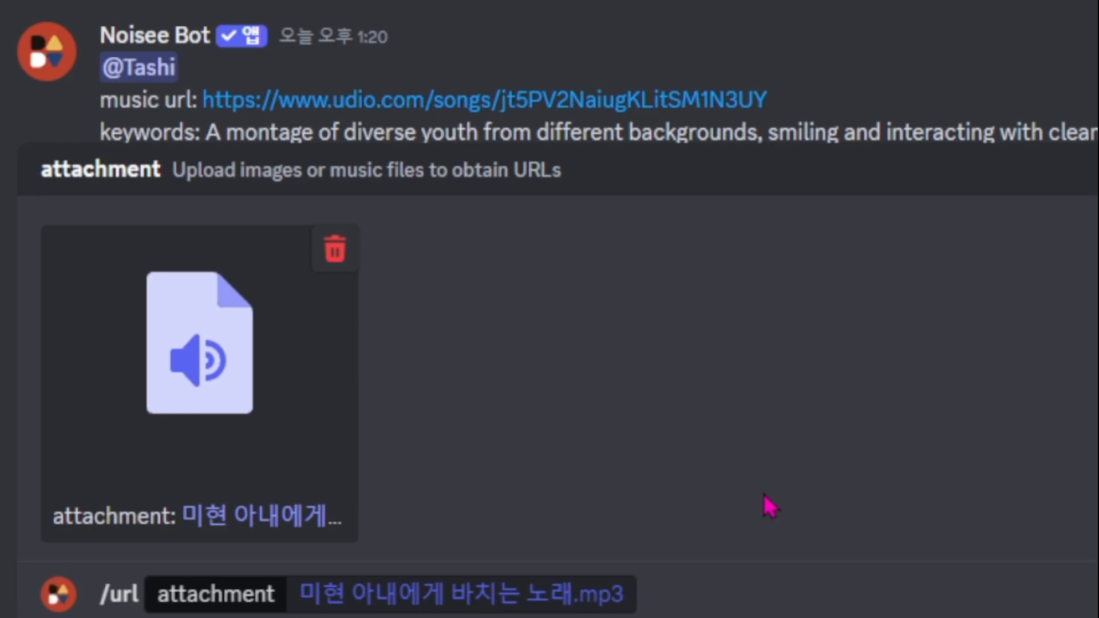
pyautogui.press('Return')
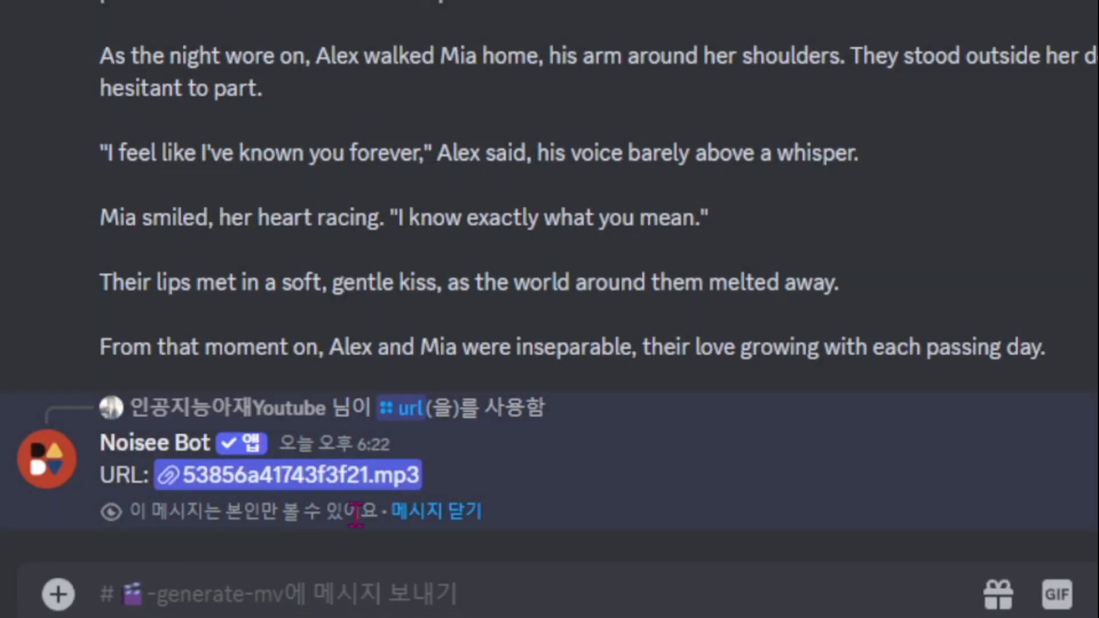
# Copy the uploaded MP3's link and submit it as the url of Noisee Bot's /imagine command.
pyautogui.rightClick(260, 480)
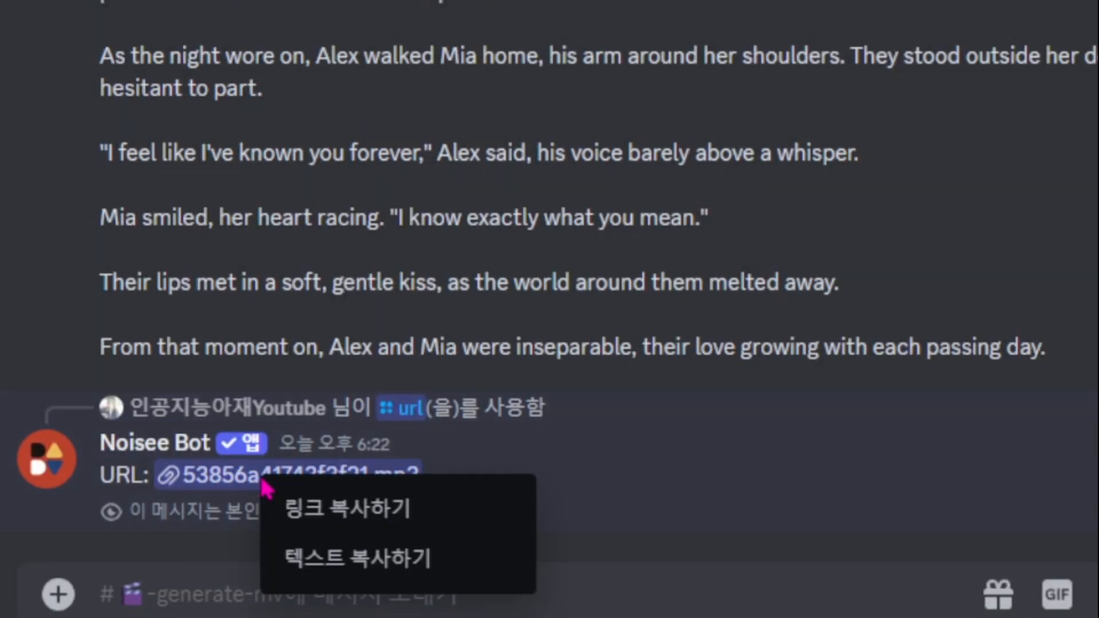
pyautogui.click(342, 518)
pyautogui.click(298, 599)
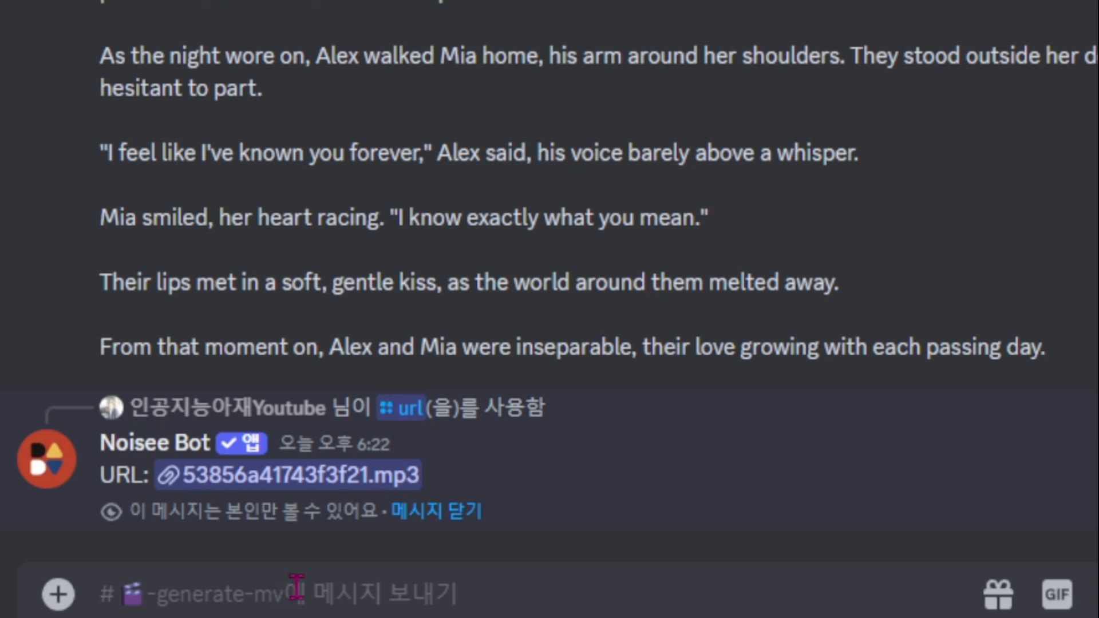
pyautogui.write('/')
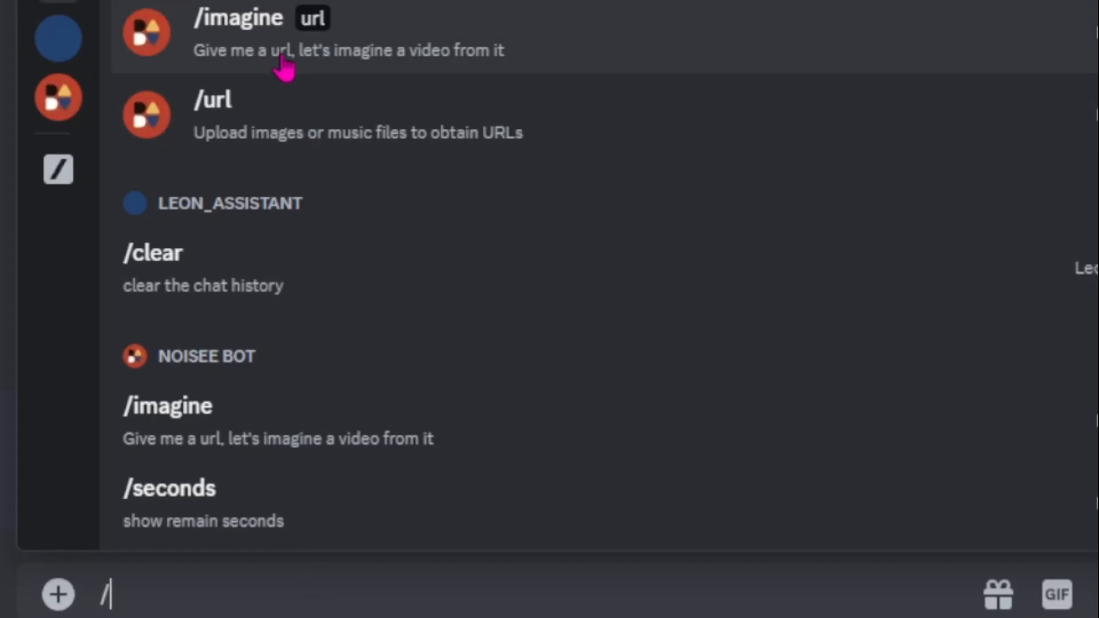
pyautogui.click(276, 59)
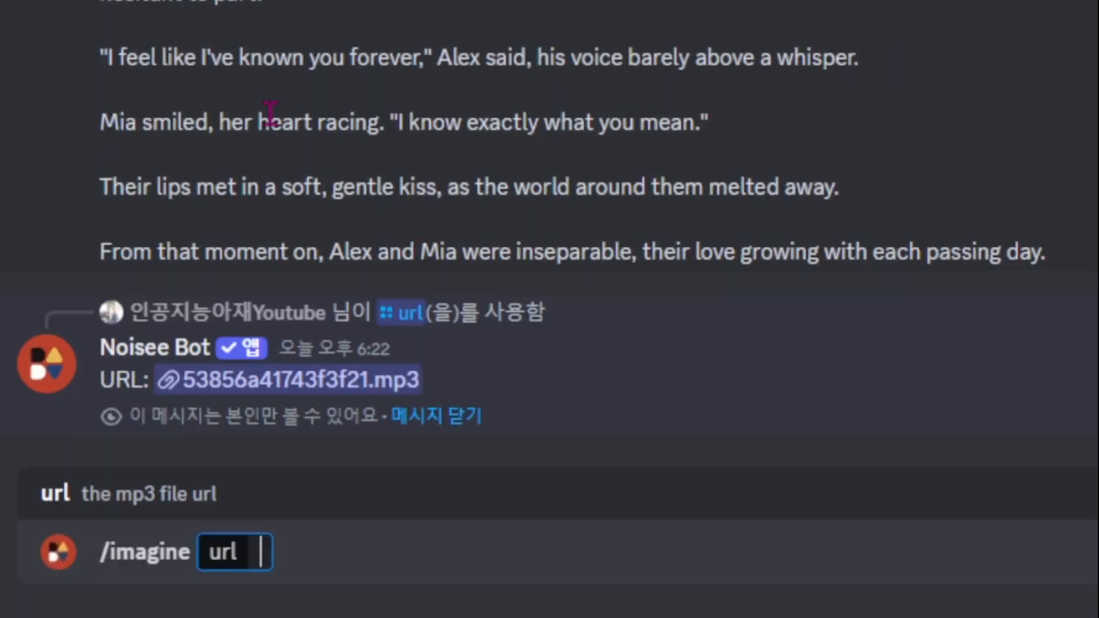
pyautogui.rightClick(270, 422)
pyautogui.click(344, 408)
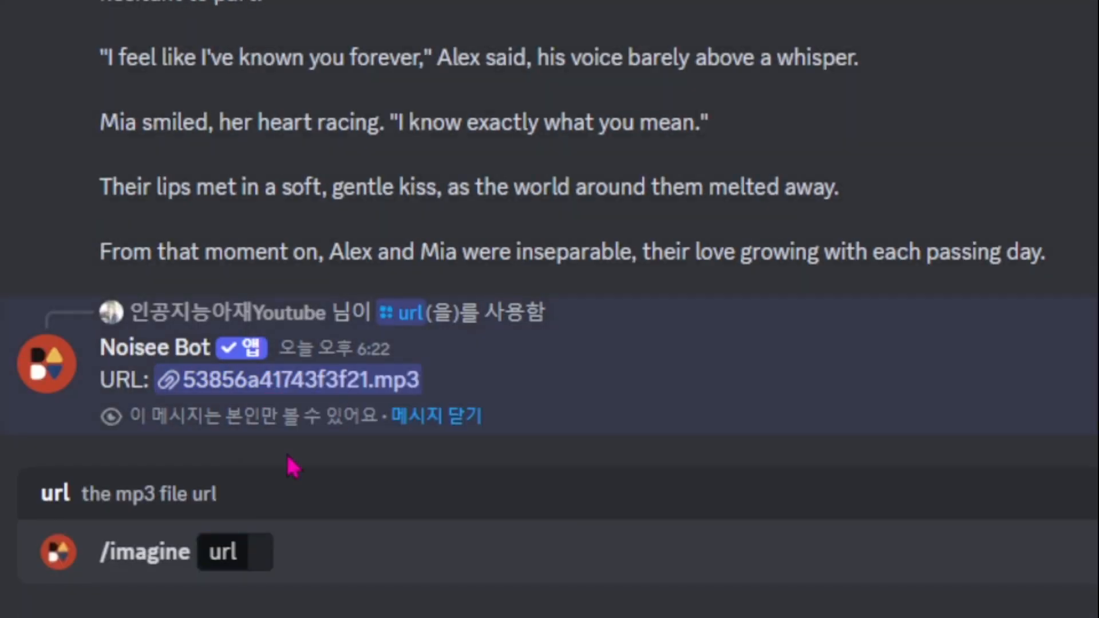
pyautogui.click(265, 546)
pyautogui.hotkey('ctrl', 'v')
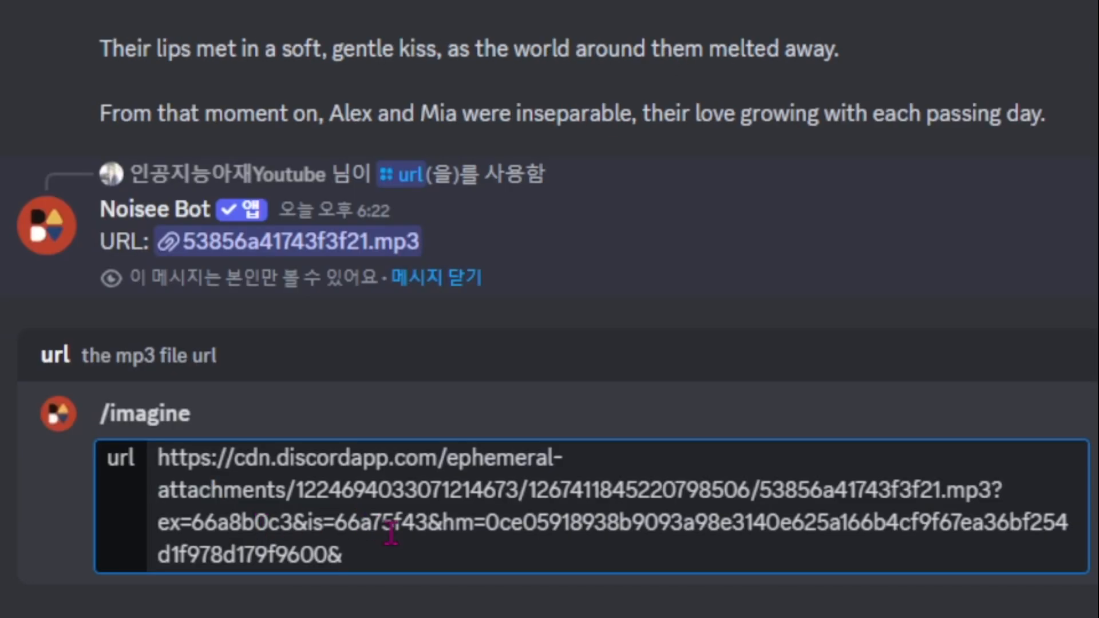
pyautogui.press('Return')
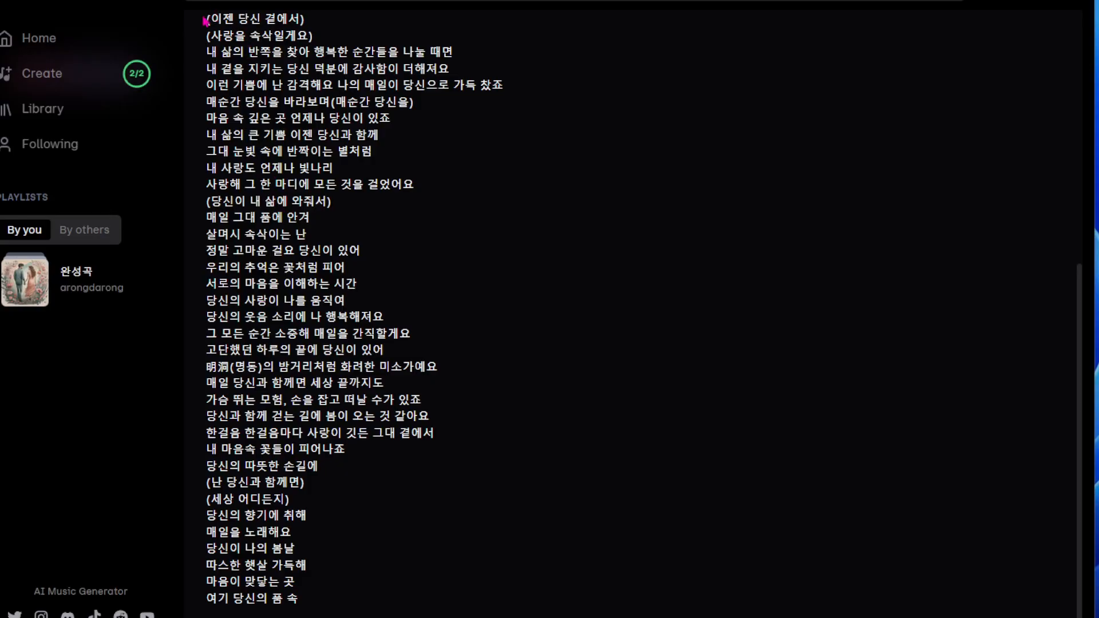
# Copy the song's complete lyrics from Udio and paste them as the visuals description in the Noisee Bot Imagine form.
pyautogui.moveTo(207, 18); pyautogui.dragTo(284, 86)
pyautogui.scroll(6, 317, 254)
pyautogui.moveTo(206, 348); pyautogui.dragTo(269, 416)
pyautogui.scroll(-7, 390, 458)
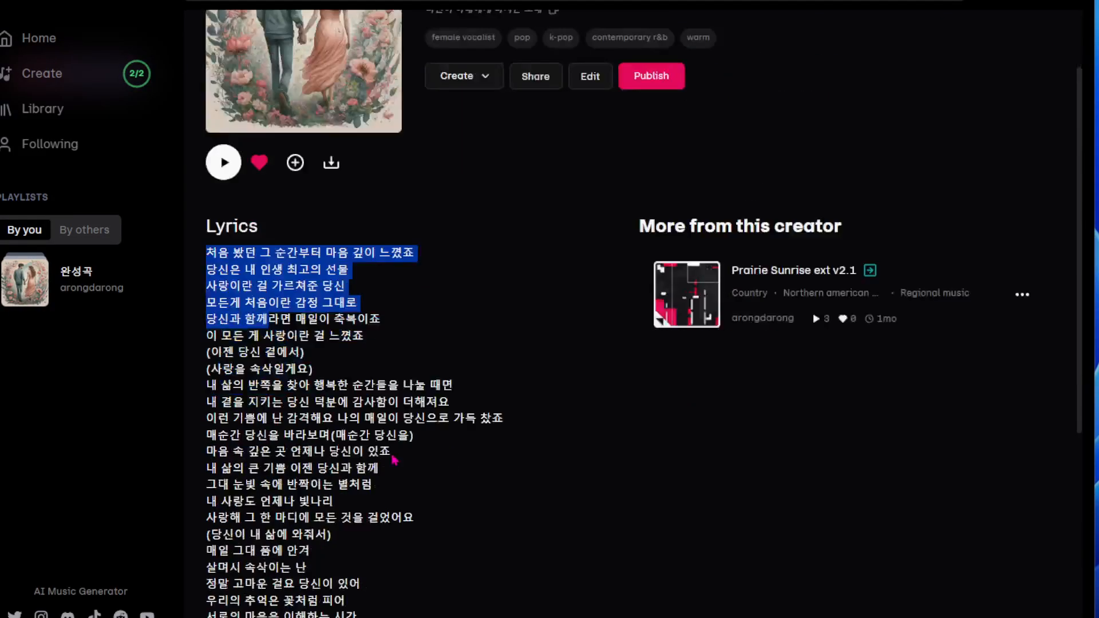
pyautogui.keyDown('shift'); pyautogui.click(303, 599); pyautogui.keyUp('shift')
pyautogui.rightClick(270, 247)
pyautogui.click(309, 262)
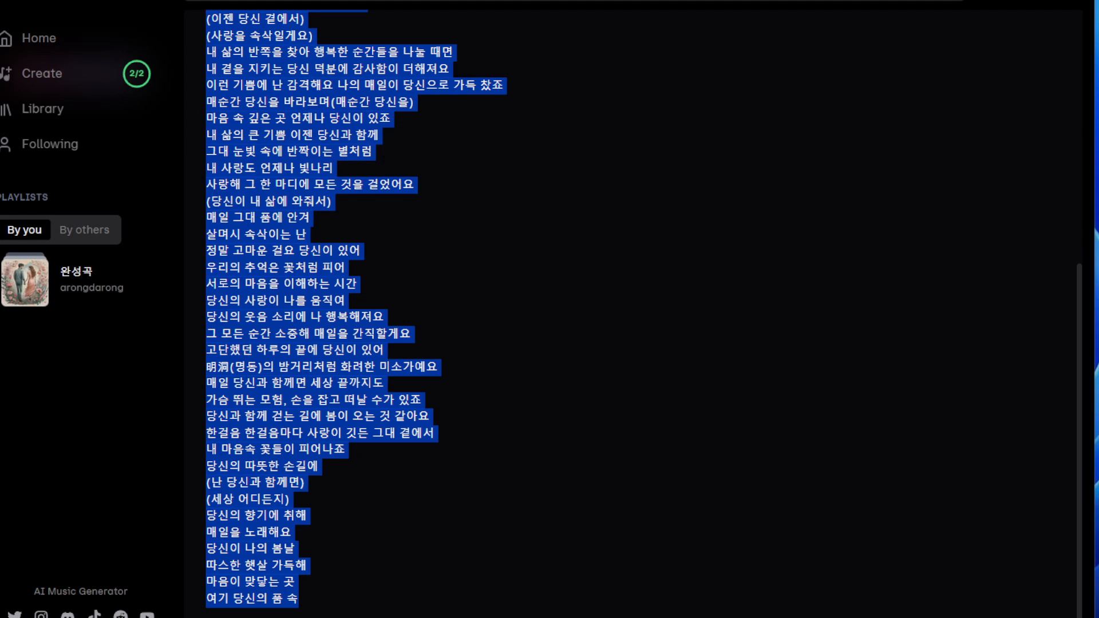
pyautogui.hotkey('alt', 'Tab')
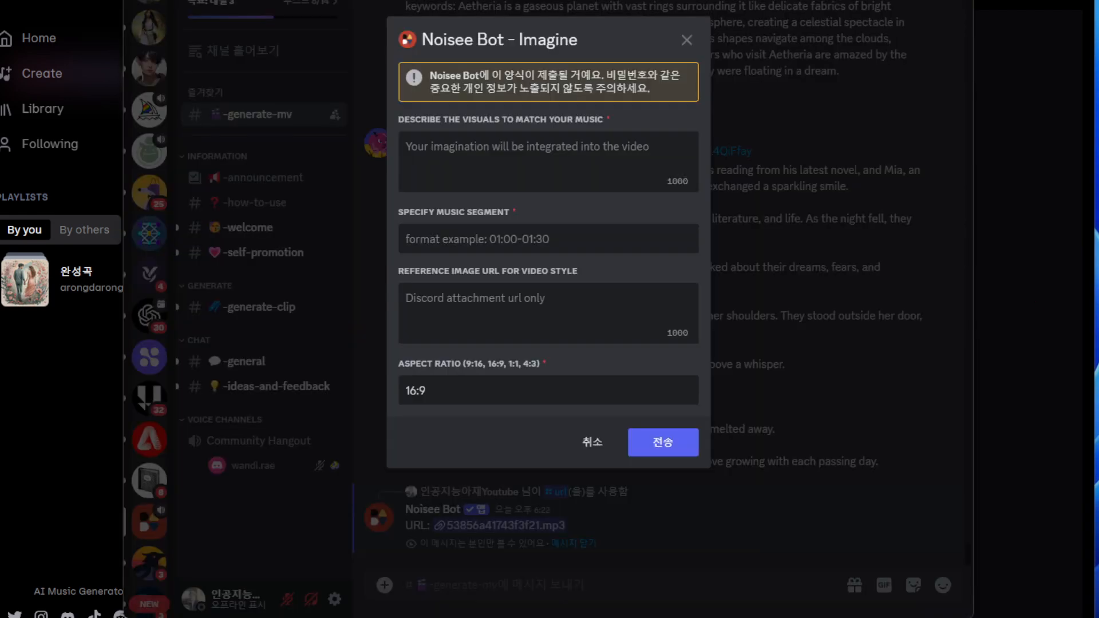
pyautogui.rightClick(512, 168)
# Set the music segment of the Imagine form to 01:40-02:40.
pyautogui.click(560, 238)
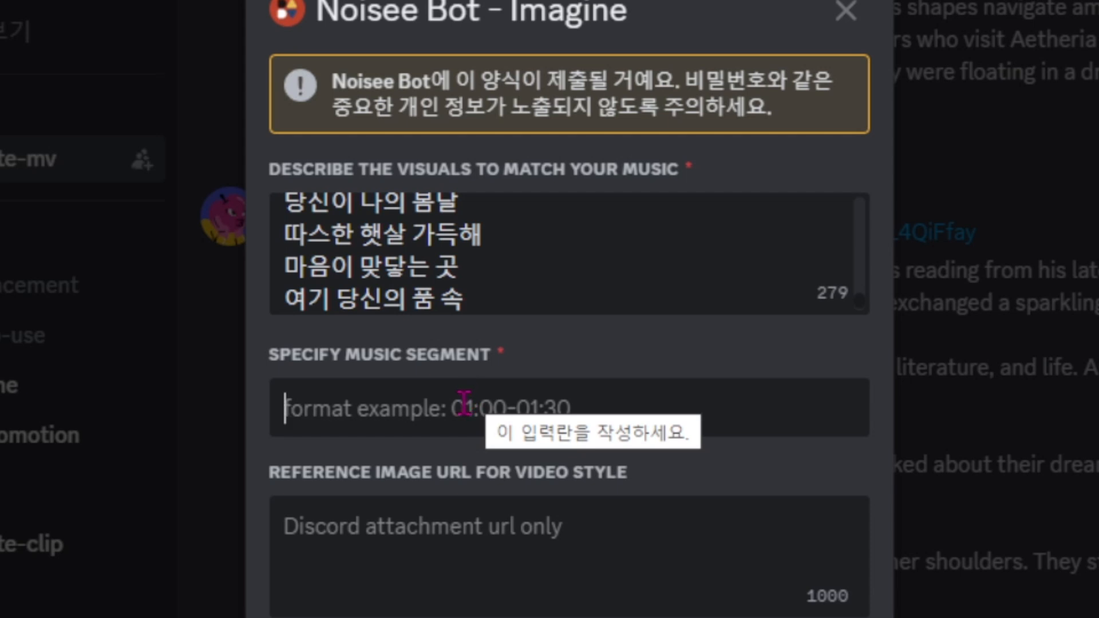
pyautogui.write('1')
pyautogui.press('BackSpace')
pyautogui.write('01:')
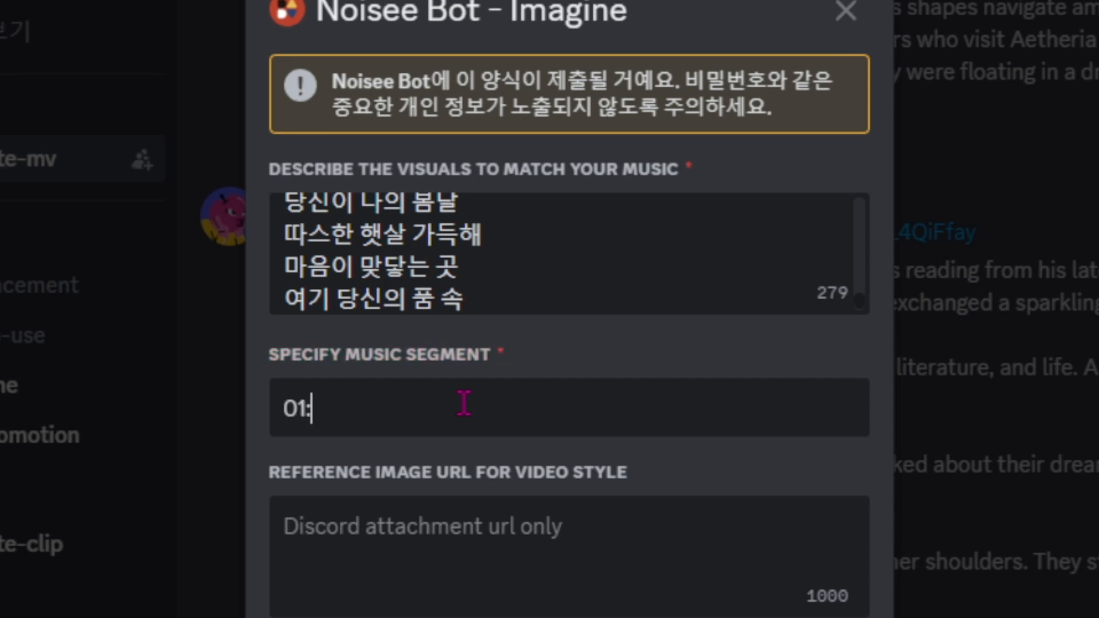
pyautogui.write('40-')
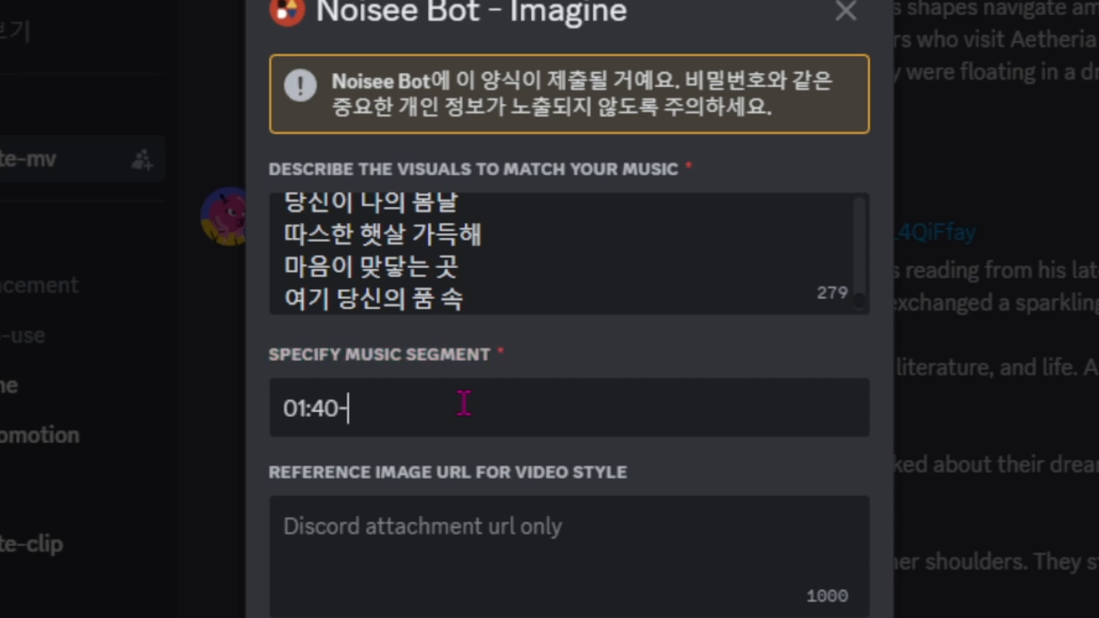
pyautogui.write('02:40')
# Copy the image URL of the woman walking in a white blouse from Midjourney and try submitting it as the Imagine form's style reference.
pyautogui.click(511, 574)
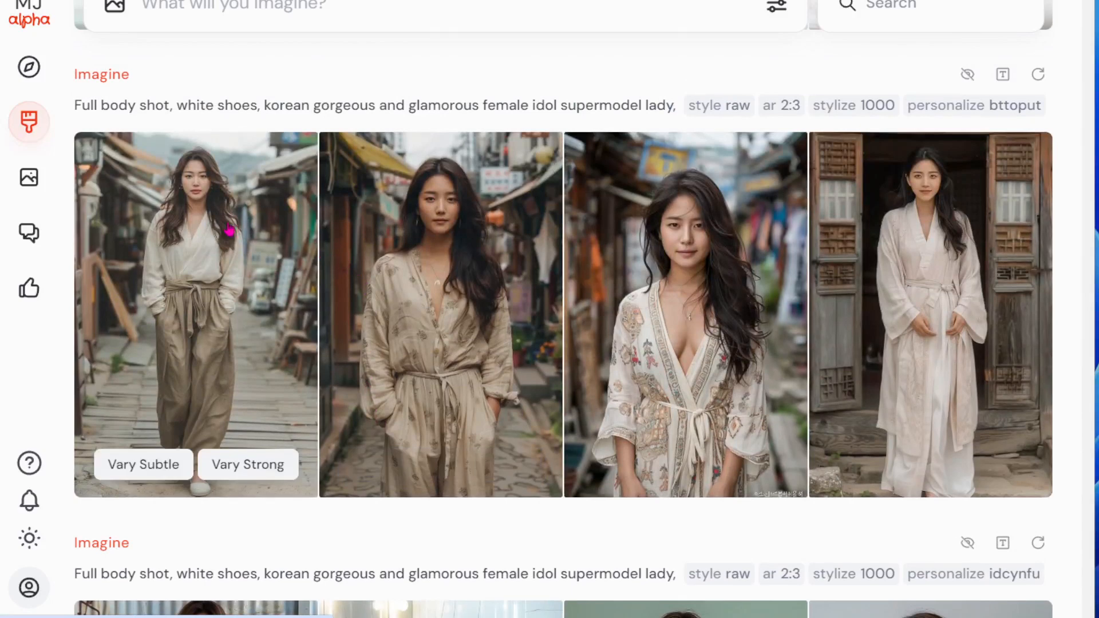
pyautogui.rightClick(227, 222)
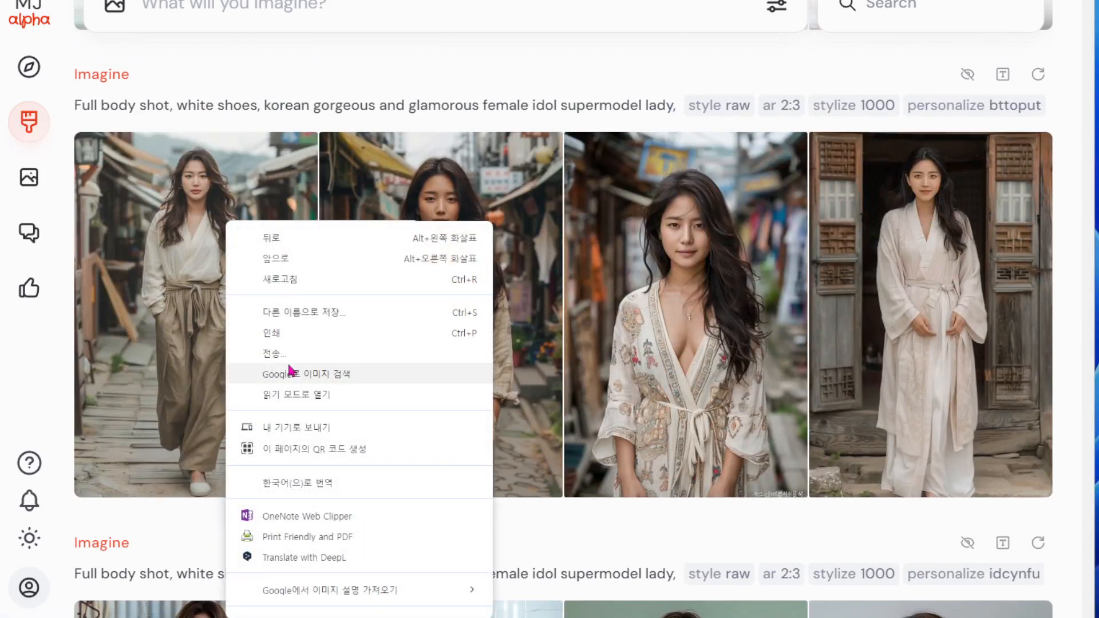
pyautogui.rightClick(157, 338)
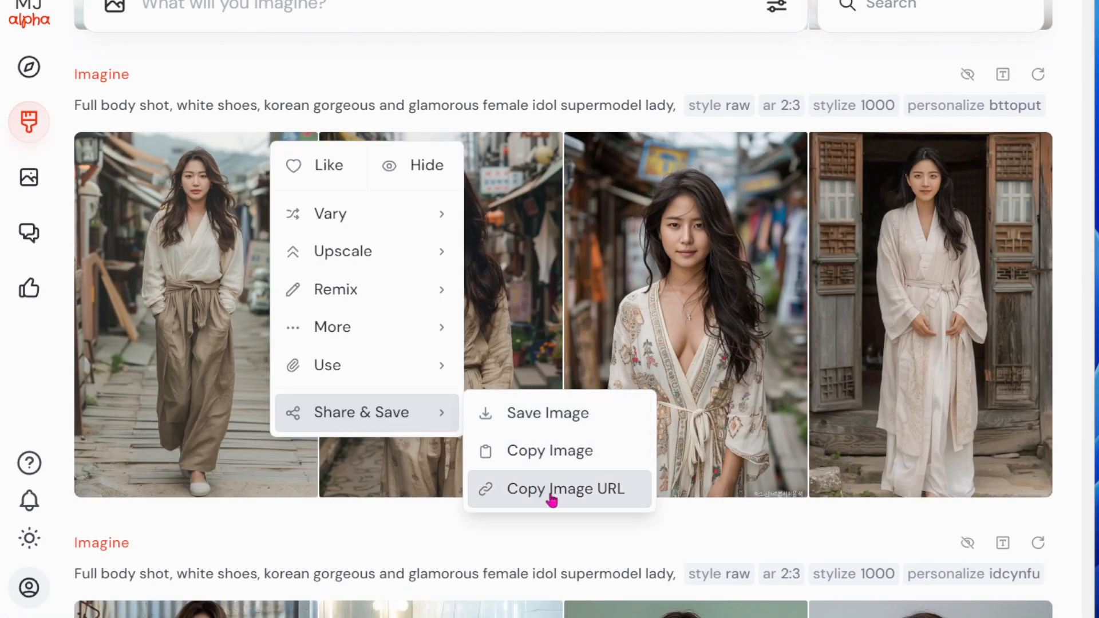
pyautogui.click(552, 498)
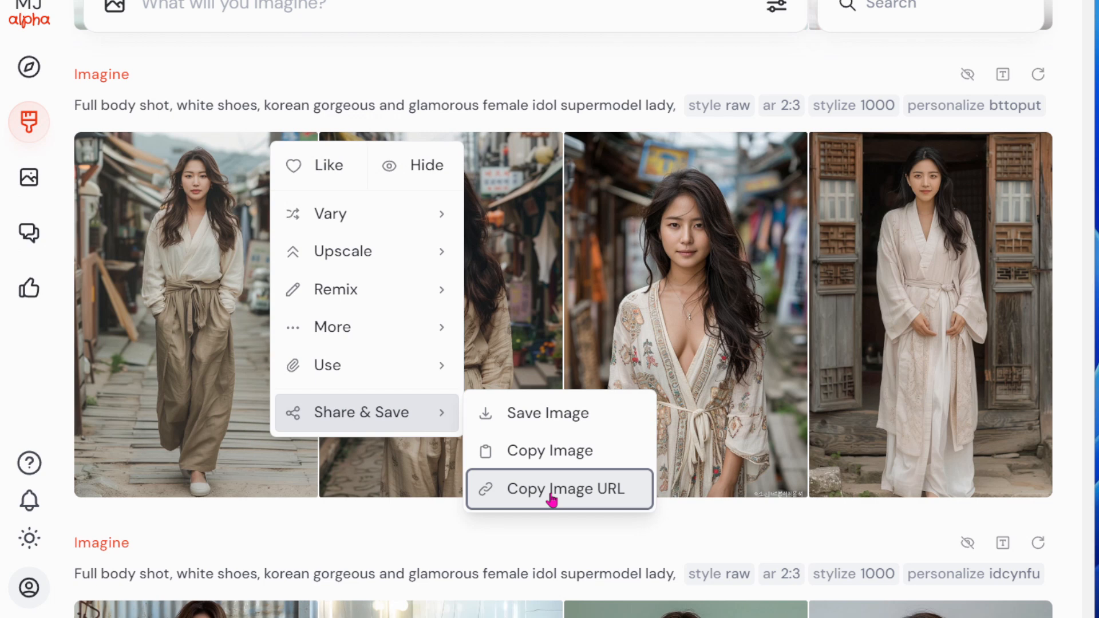
pyautogui.hotkey('alt', 'Tab')
pyautogui.rightClick(433, 313)
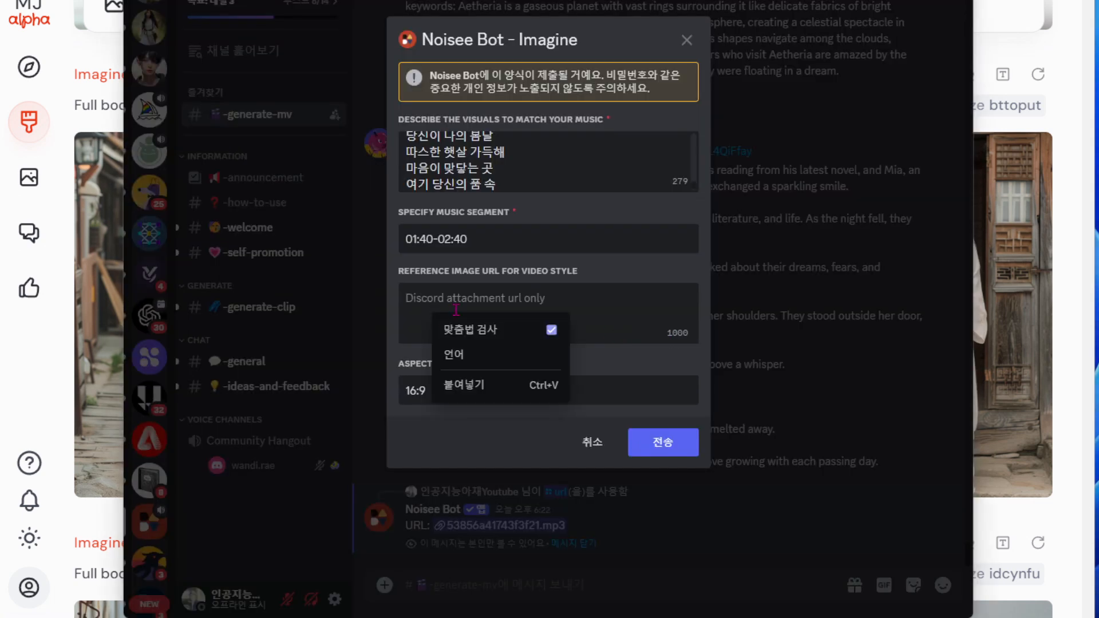
pyautogui.click(485, 383)
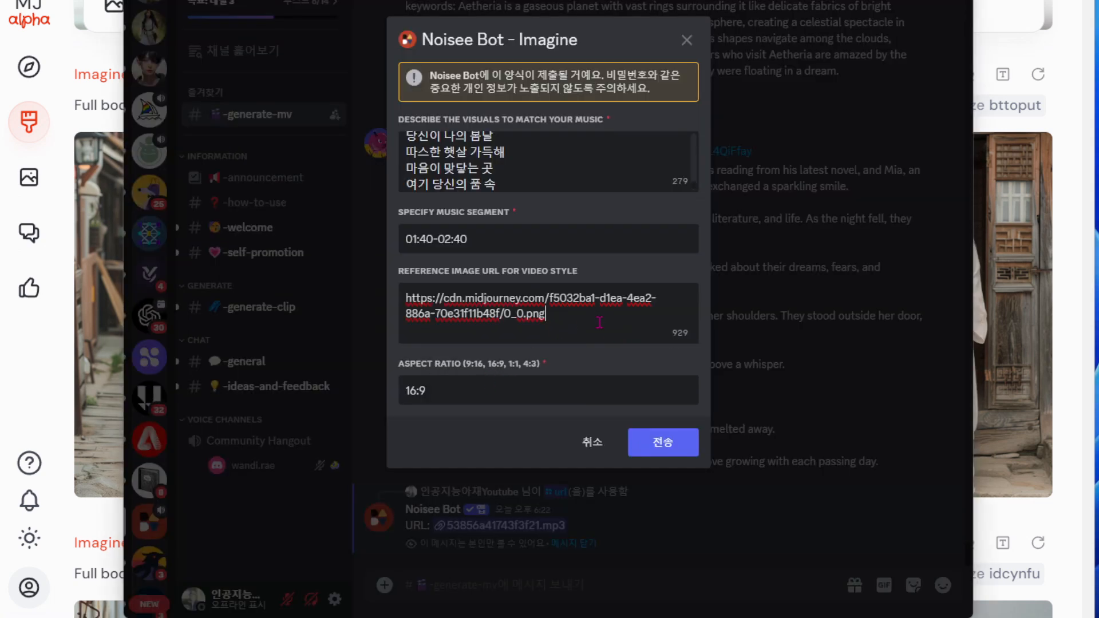
pyautogui.click(666, 452)
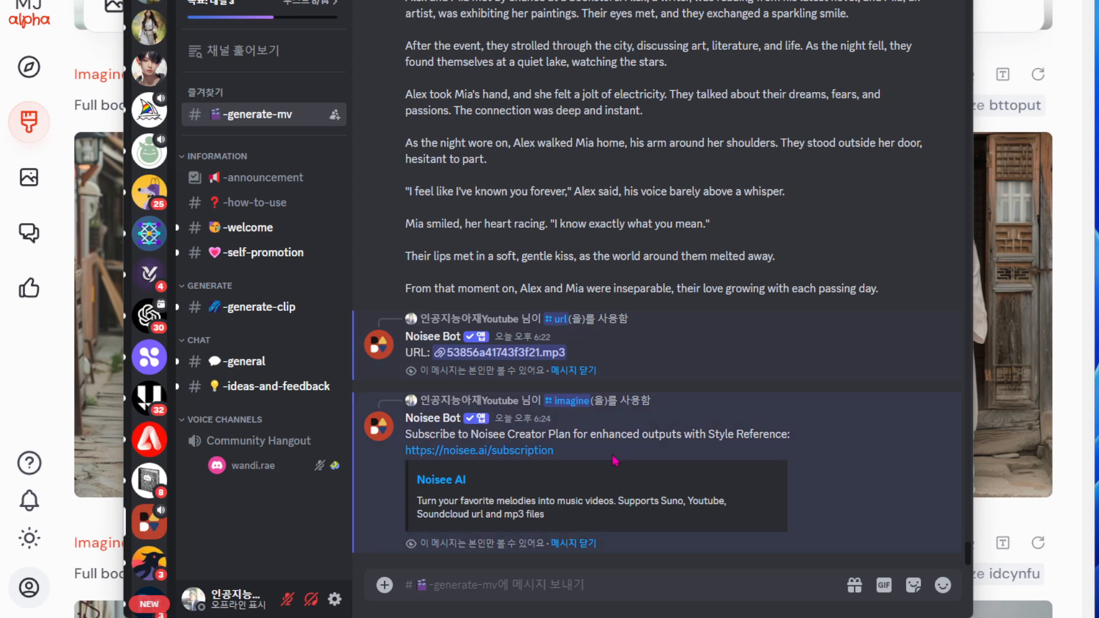
# Dismiss the bot's subscription message and submit the /imagine command again with the uploaded MP3's link as its url.
pyautogui.click(588, 544)
pyautogui.write('/imagine url')
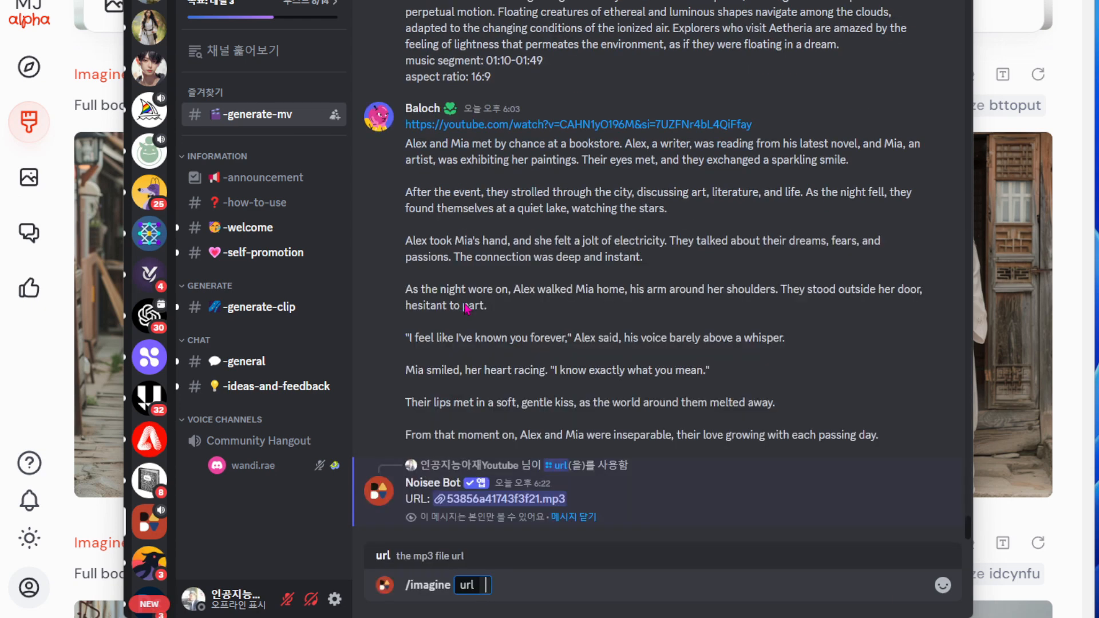
pyautogui.click(467, 312)
pyautogui.rightClick(502, 500)
pyautogui.click(532, 517)
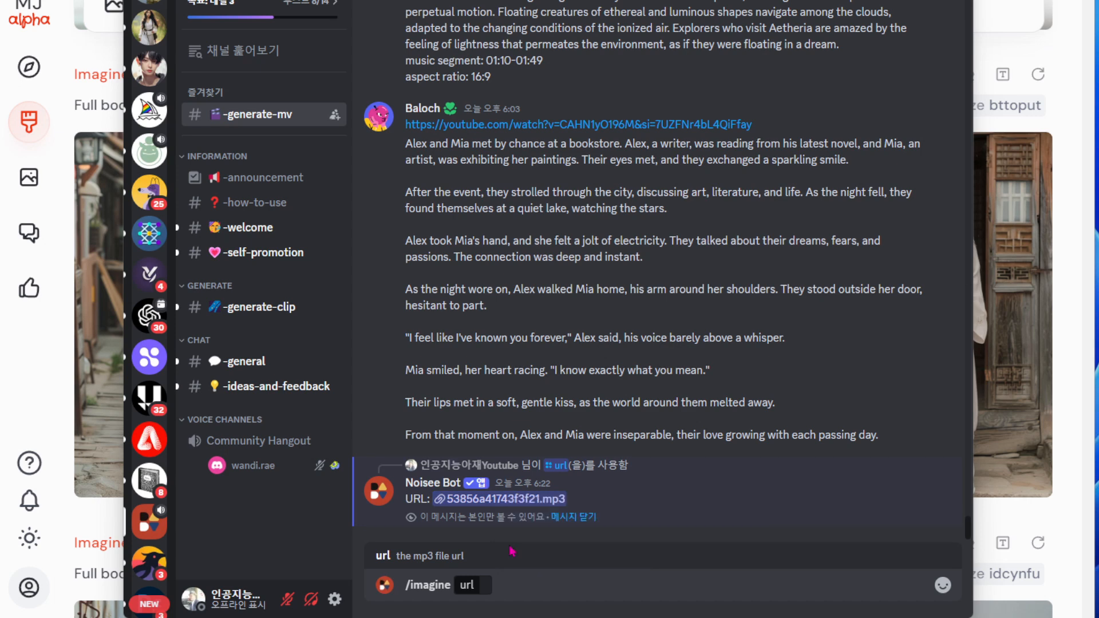
pyautogui.rightClick(487, 585)
pyautogui.click(573, 568)
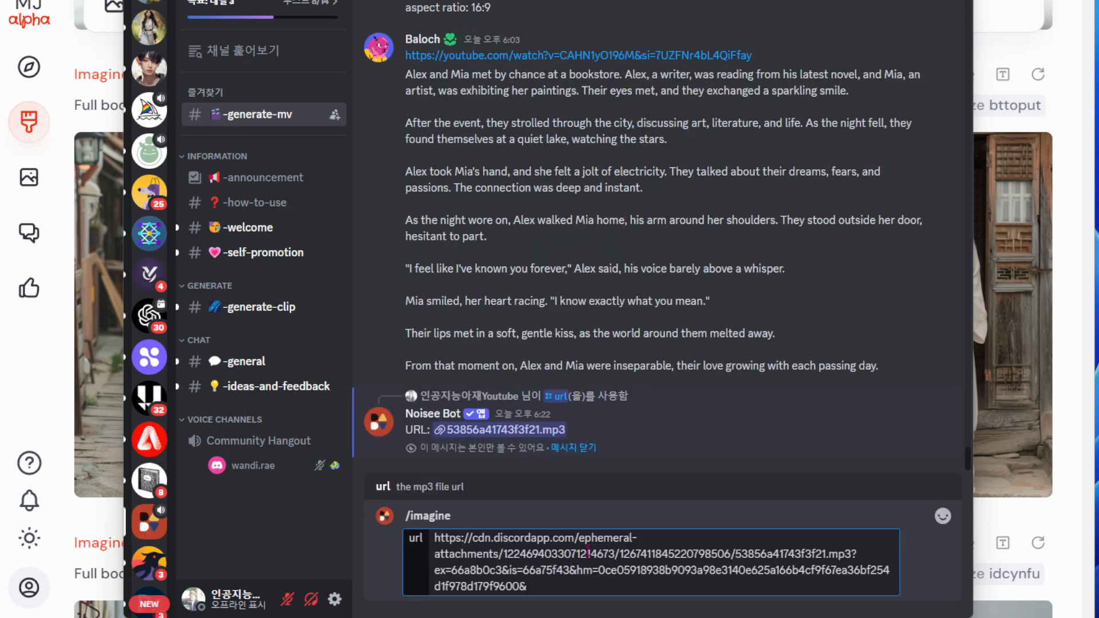
pyautogui.press('Return')
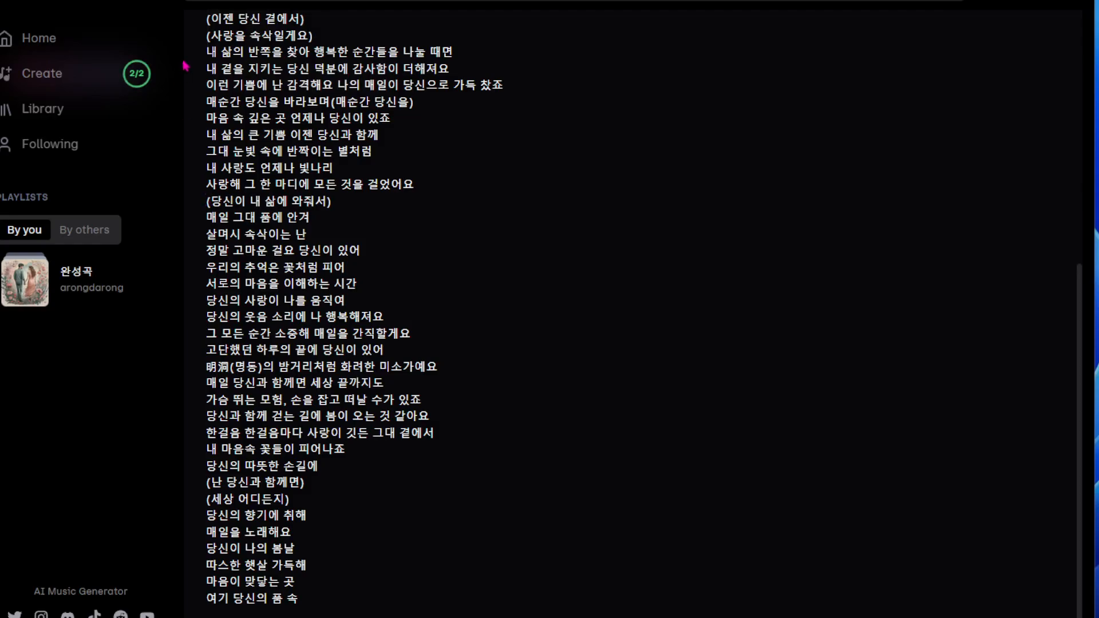
# Copy the song's full lyrics from Udio again and paste them as the visuals description in the new Imagine form.
pyautogui.scroll(7, 184, 70)
pyautogui.moveTo(207, 348); pyautogui.dragTo(337, 473)
pyautogui.scroll(-7, 387, 438)
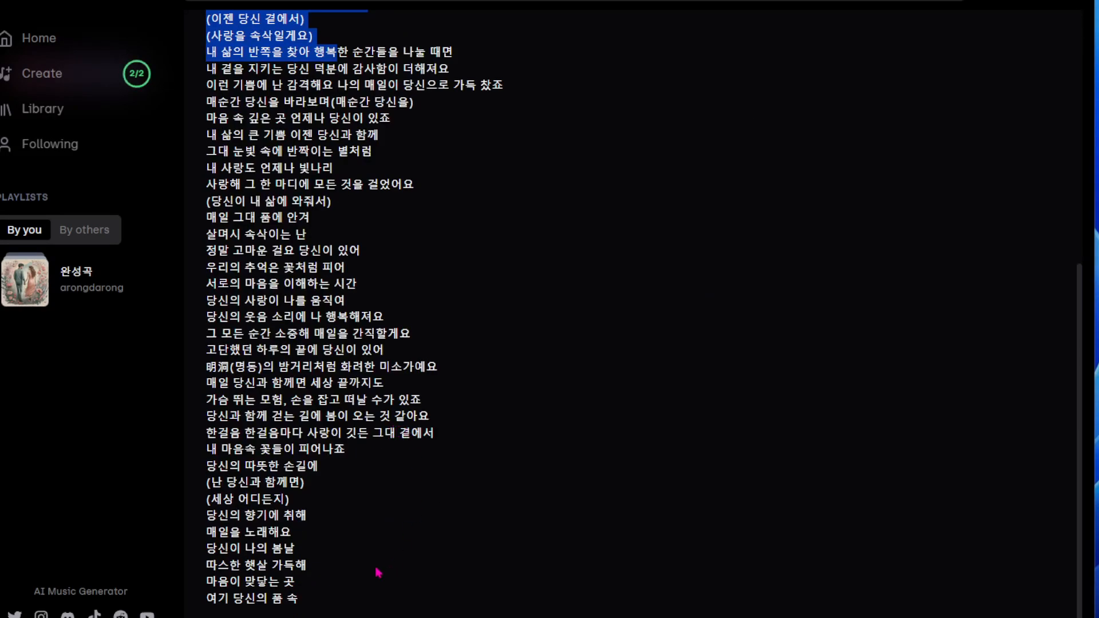
pyautogui.keyDown('shift'); pyautogui.click(313, 601); pyautogui.keyUp('shift')
pyautogui.rightClick(324, 153)
pyautogui.click(341, 169)
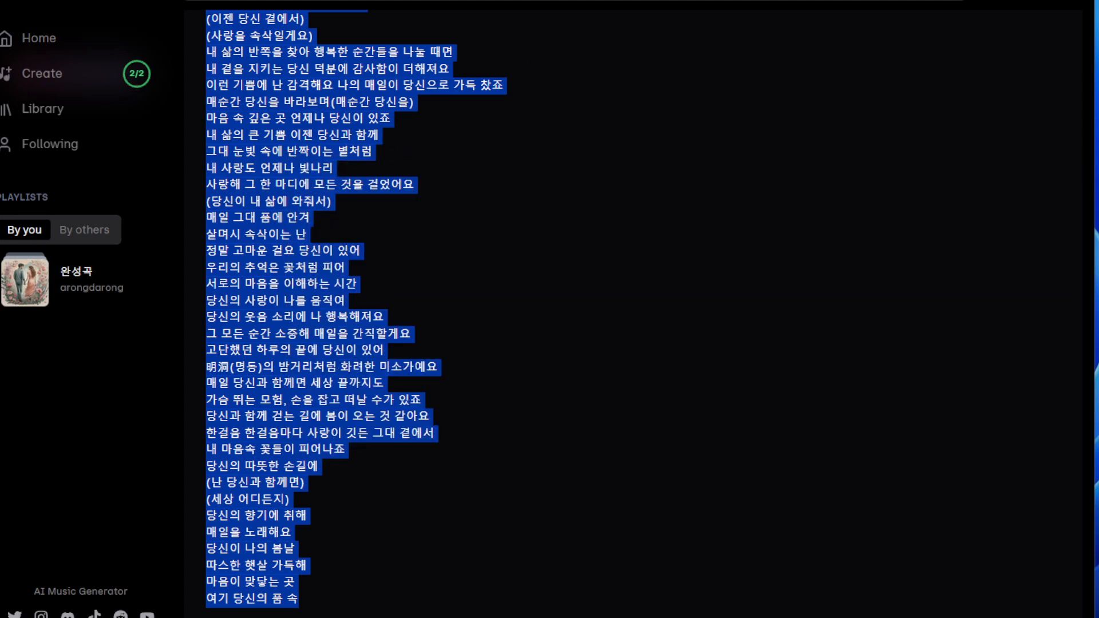
pyautogui.hotkey('alt', 'Tab')
pyautogui.rightClick(435, 159)
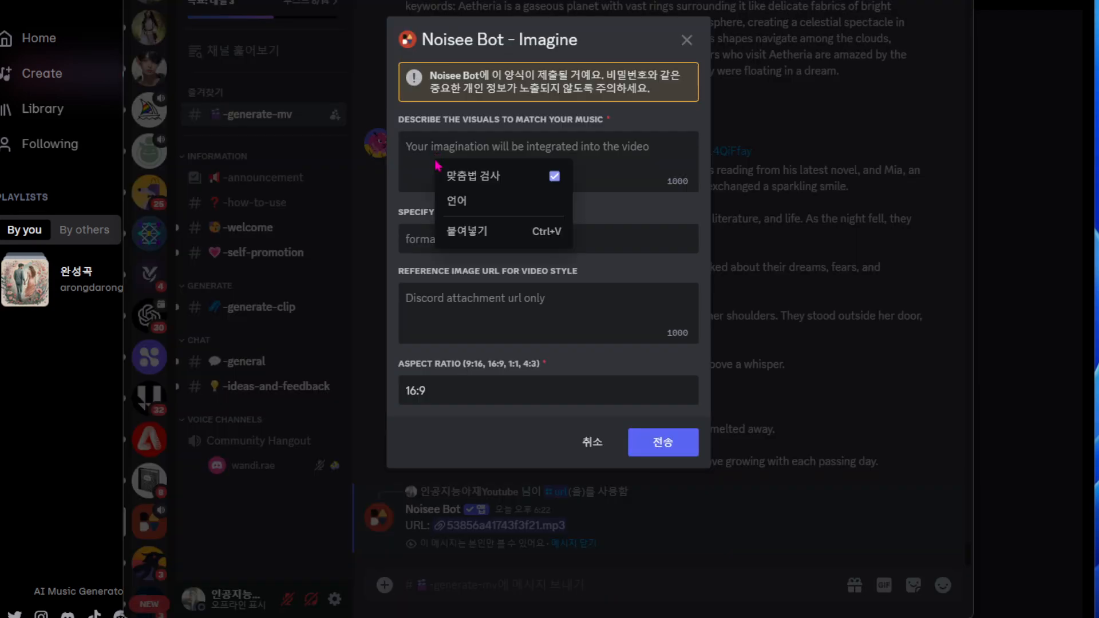
pyautogui.click(472, 234)
# Set the music segment to 01:40-02:40, leave the reference image URL empty, and submit the Imagine form.
pyautogui.click(431, 231)
pyautogui.write('01')
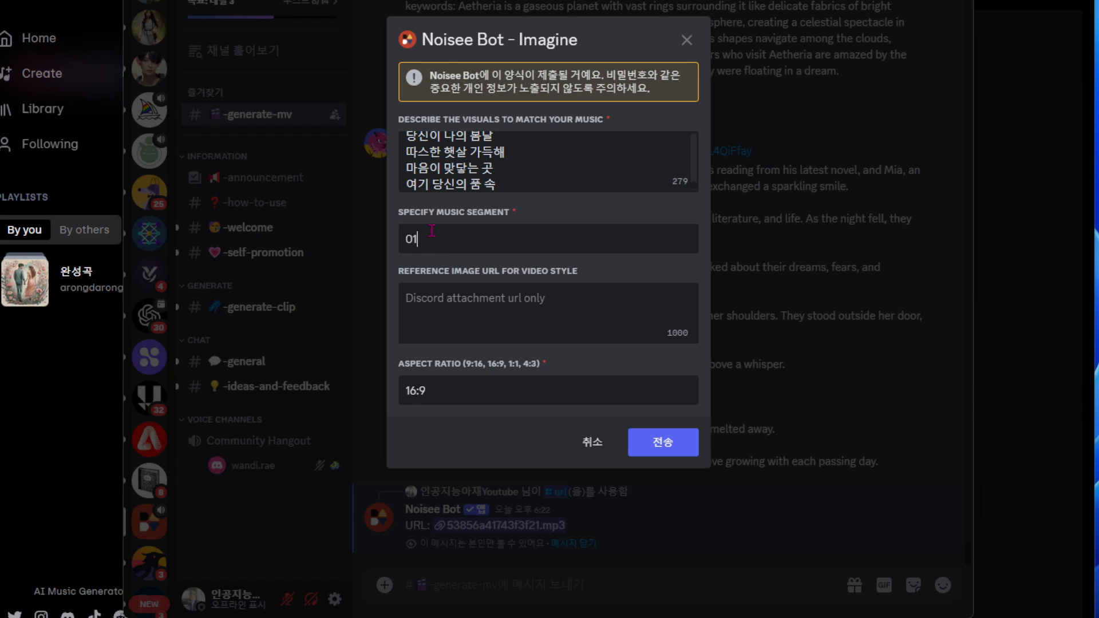
pyautogui.write(':40')
pyautogui.write('-02')
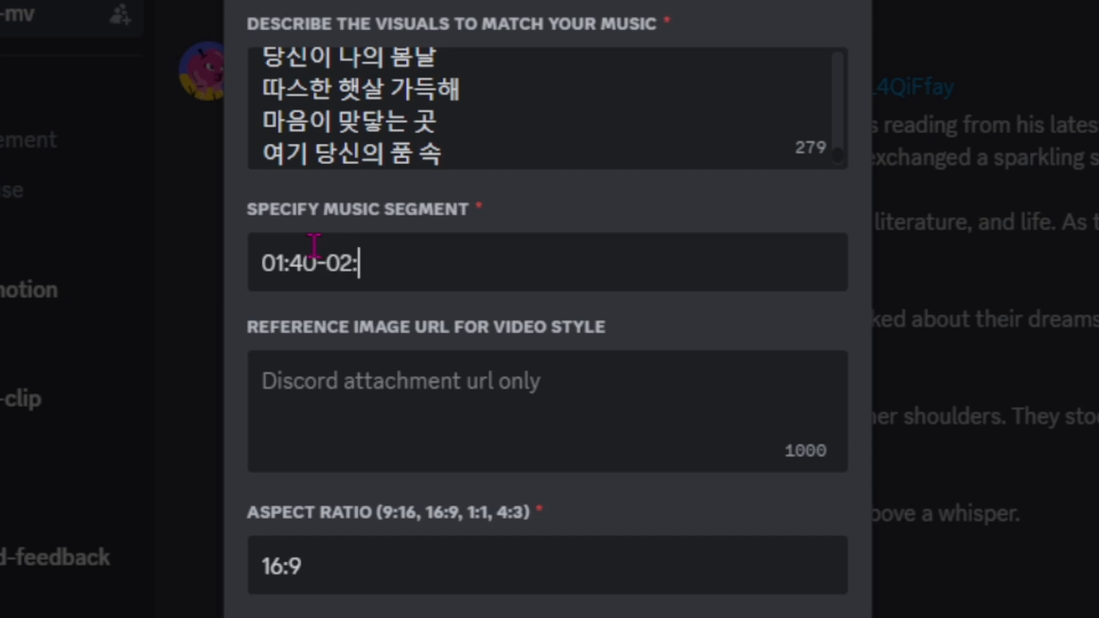
pyautogui.write(':40')
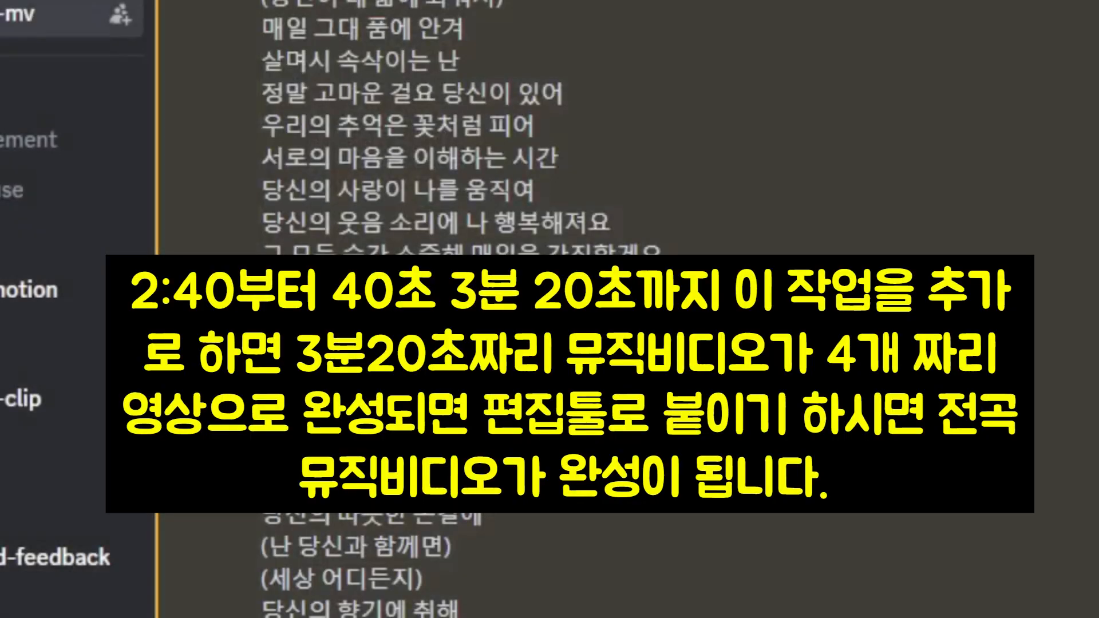
# Review the submitted music video request in the generate-mv channel, from its music url to its segment, aspect ratio and status.
pyautogui.scroll(15, 658, 504)
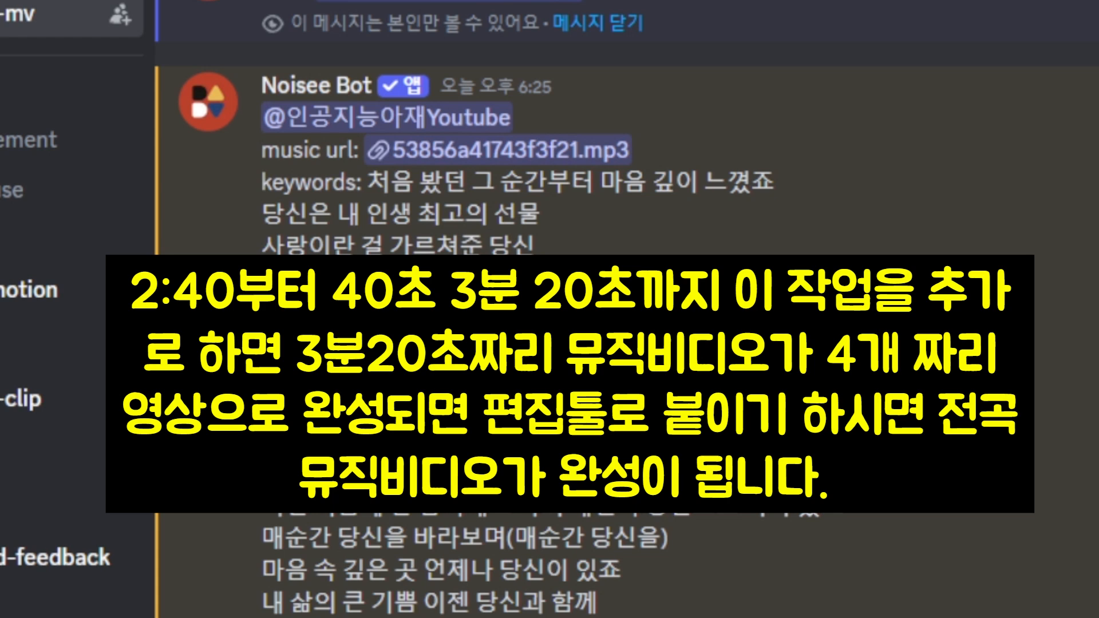
pyautogui.scroll(-5, 515, 343)
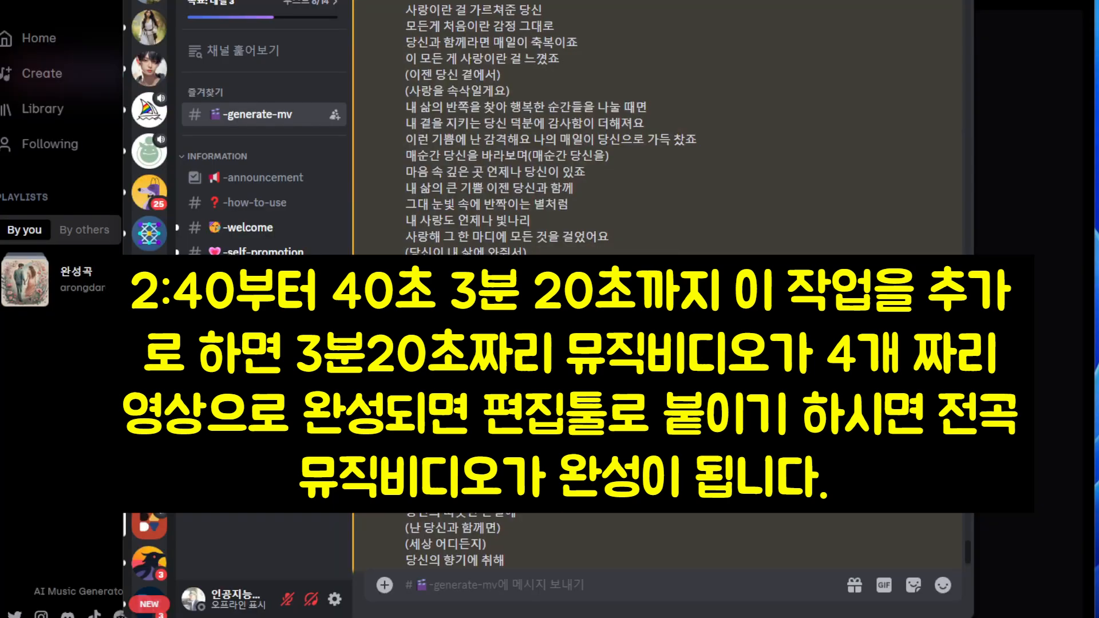
pyautogui.scroll(-1, 472, 240)
pyautogui.scroll(-3, 473, 240)
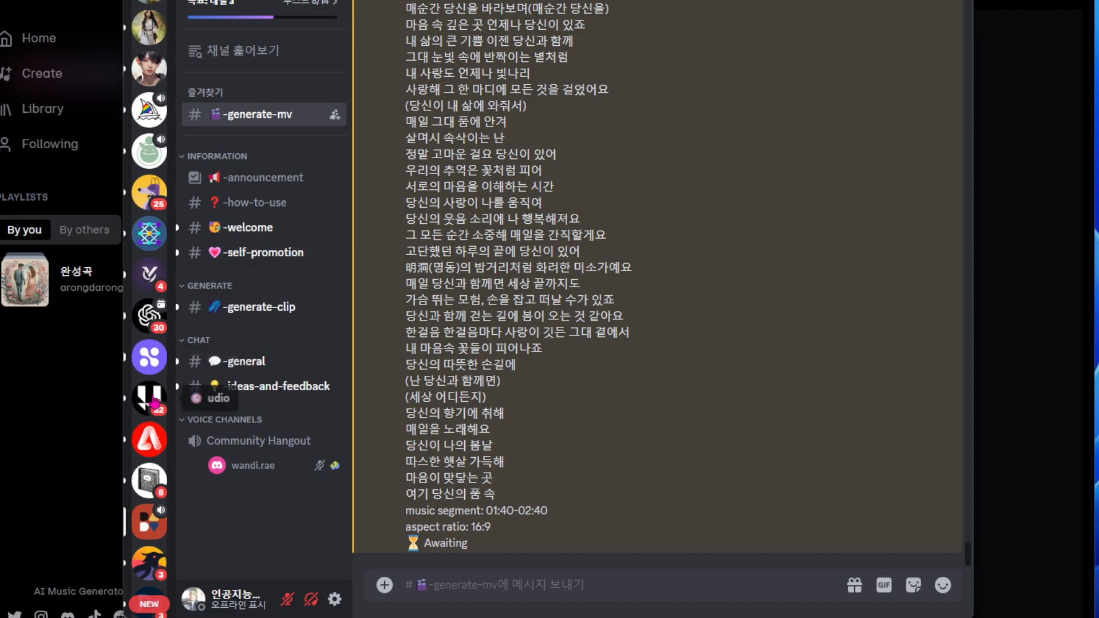
# Browse the older generate-mv posts to examine other members' prompts, music segments and finished music videos.
pyautogui.scroll(20, 717, 280)
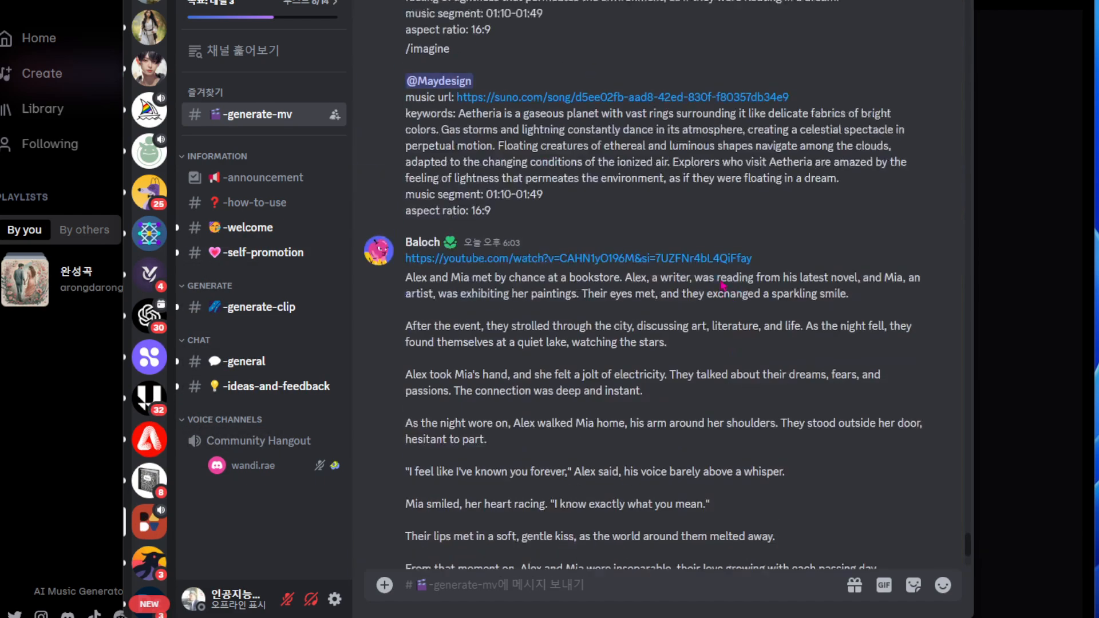
pyautogui.scroll(20, 717, 280)
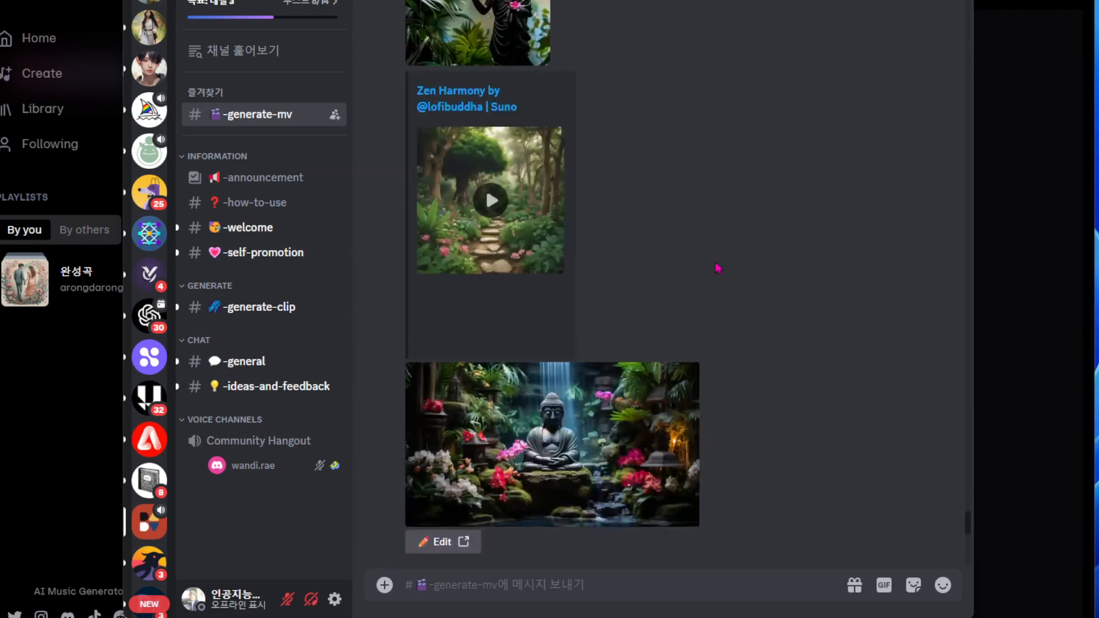
pyautogui.scroll(20, 717, 264)
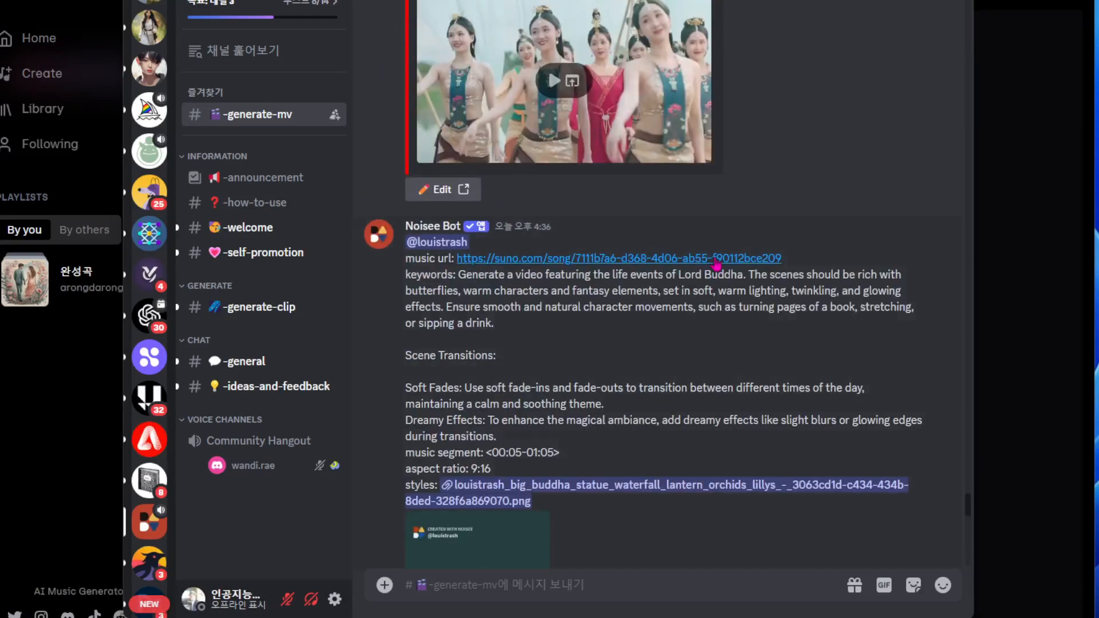
pyautogui.scroll(15, 717, 263)
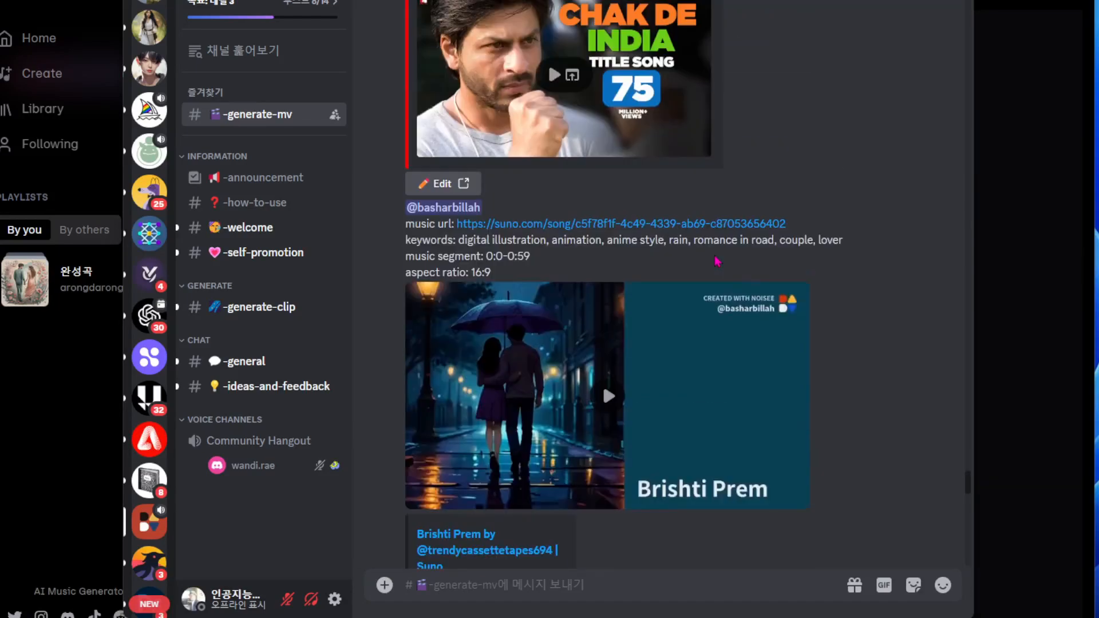
pyautogui.scroll(20, 717, 261)
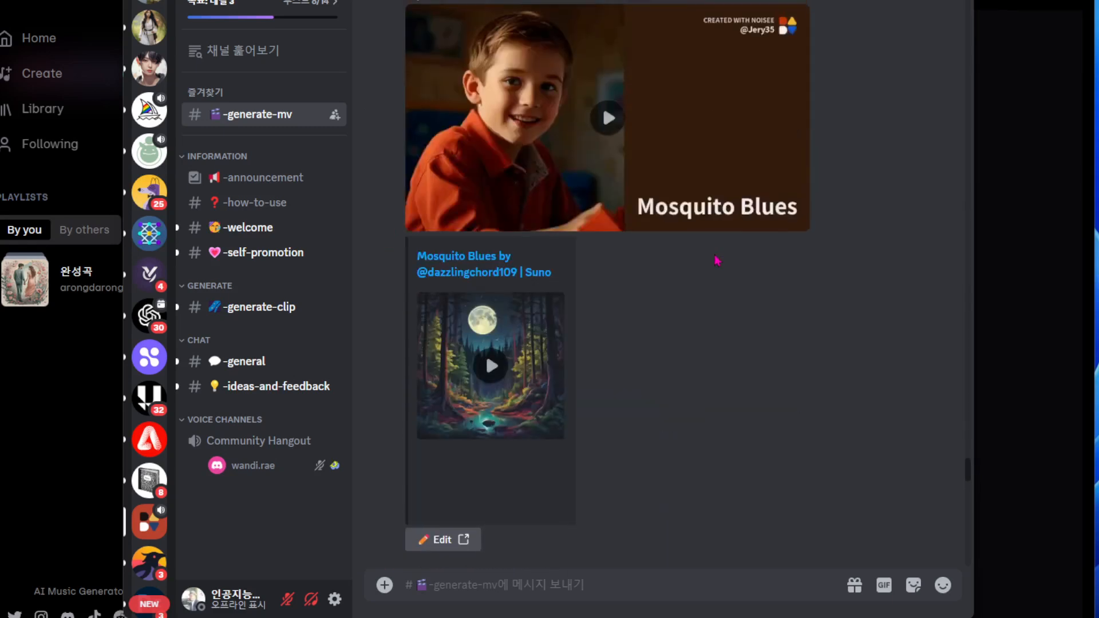
pyautogui.scroll(15, 717, 261)
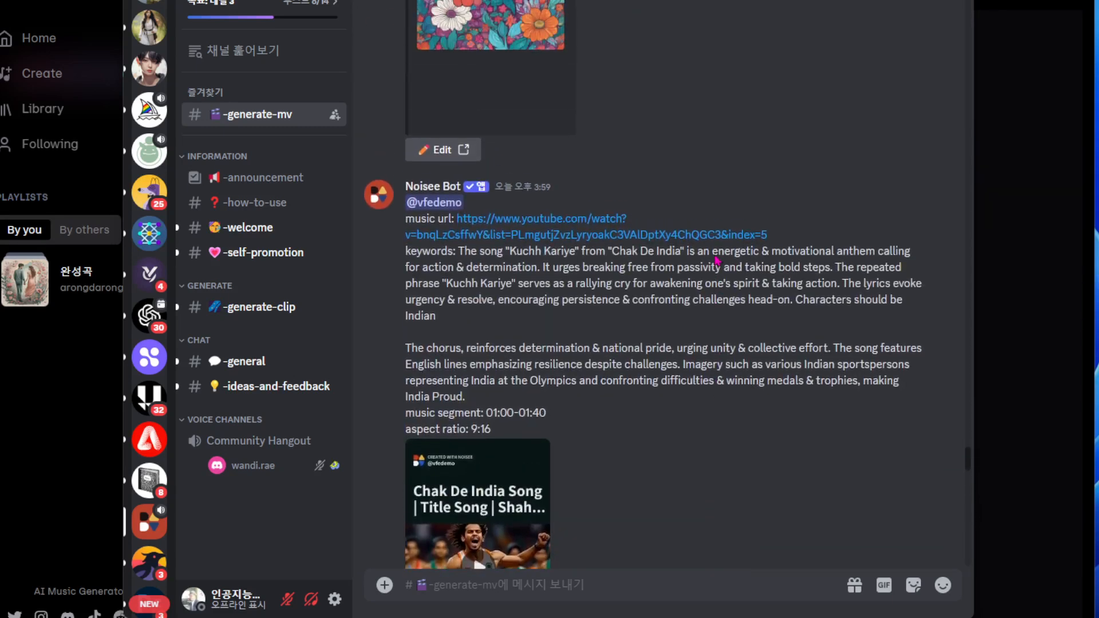
pyautogui.scroll(1, 717, 261)
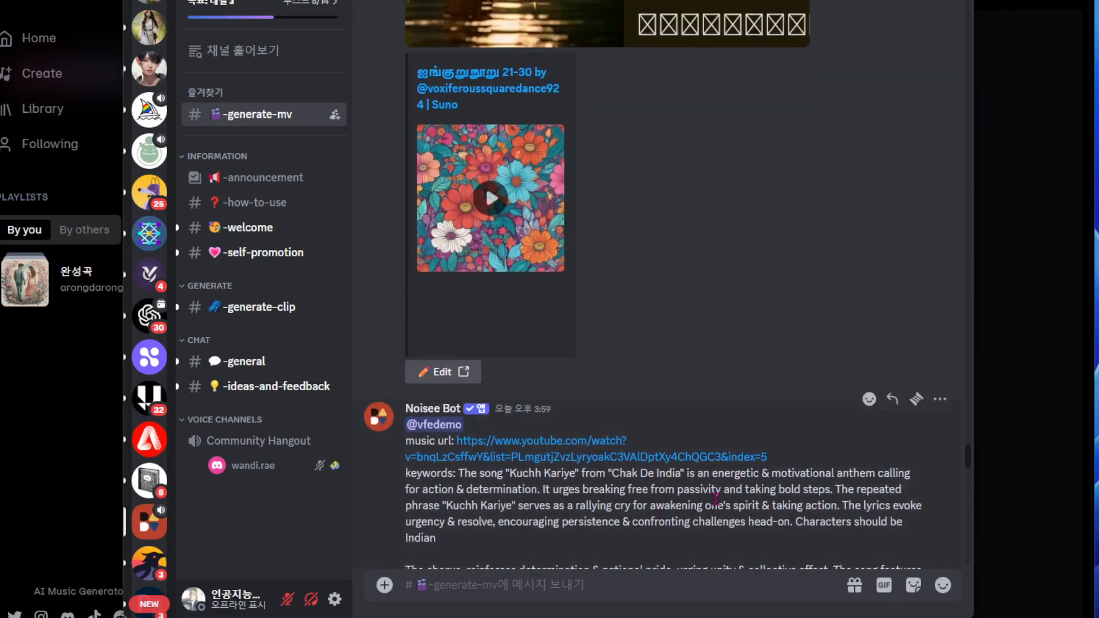
pyautogui.scroll(-5, 730, 413)
pyautogui.scroll(15, 711, 365)
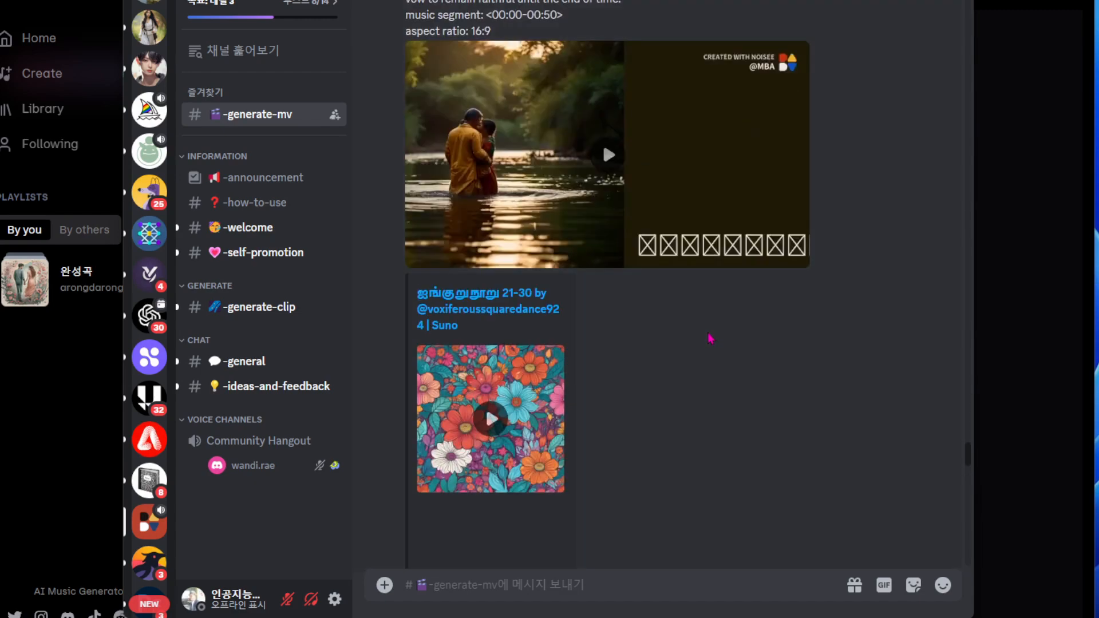
pyautogui.scroll(20, 710, 338)
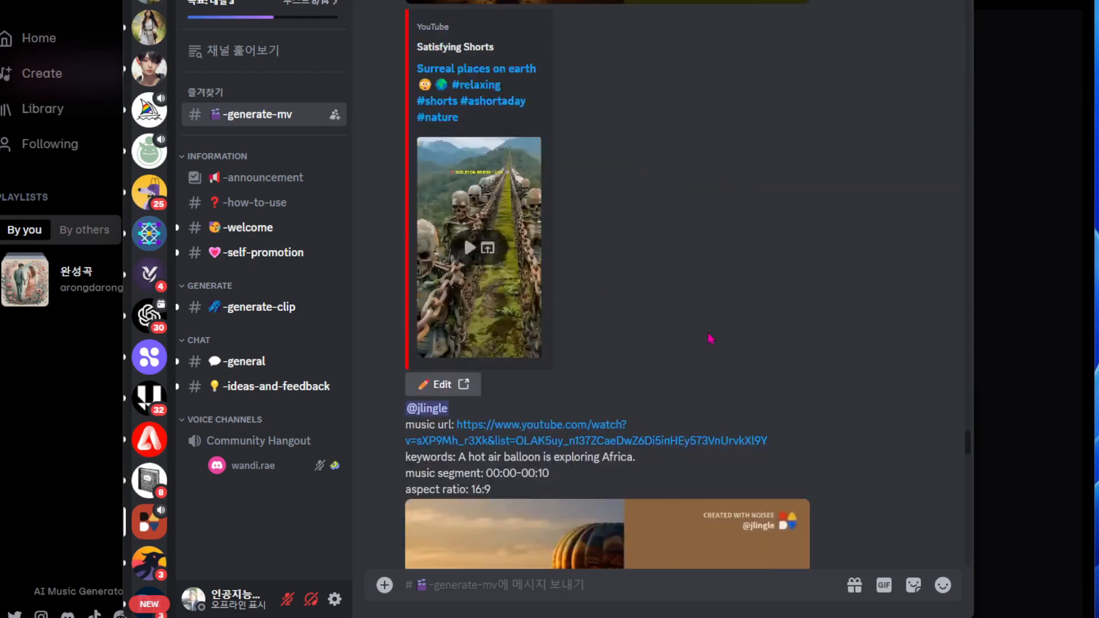
pyautogui.scroll(10, 710, 339)
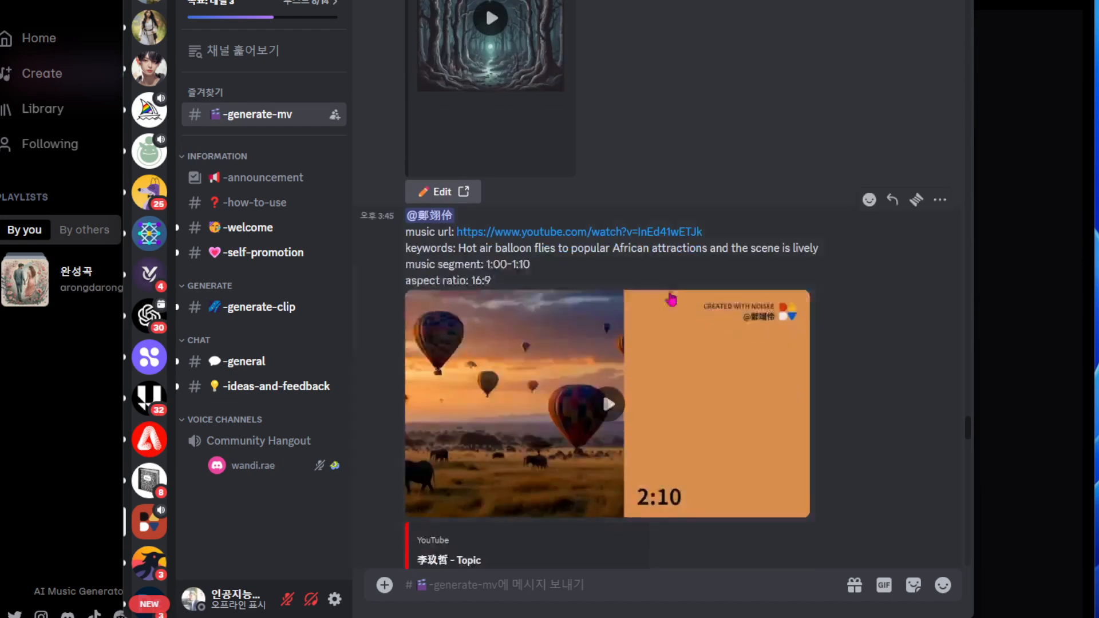
# Browse the newer generate-mv posts down to the latest one and check the submitted music video request.
pyautogui.scroll(-15, 712, 372)
pyautogui.scroll(-2, 715, 423)
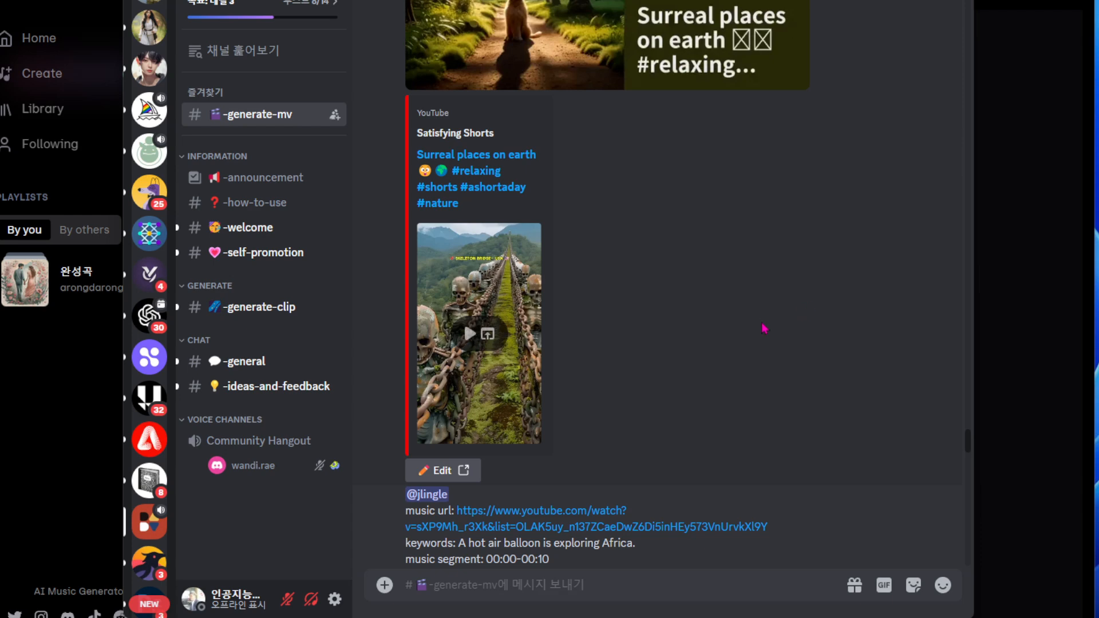
pyautogui.scroll(-15, 764, 329)
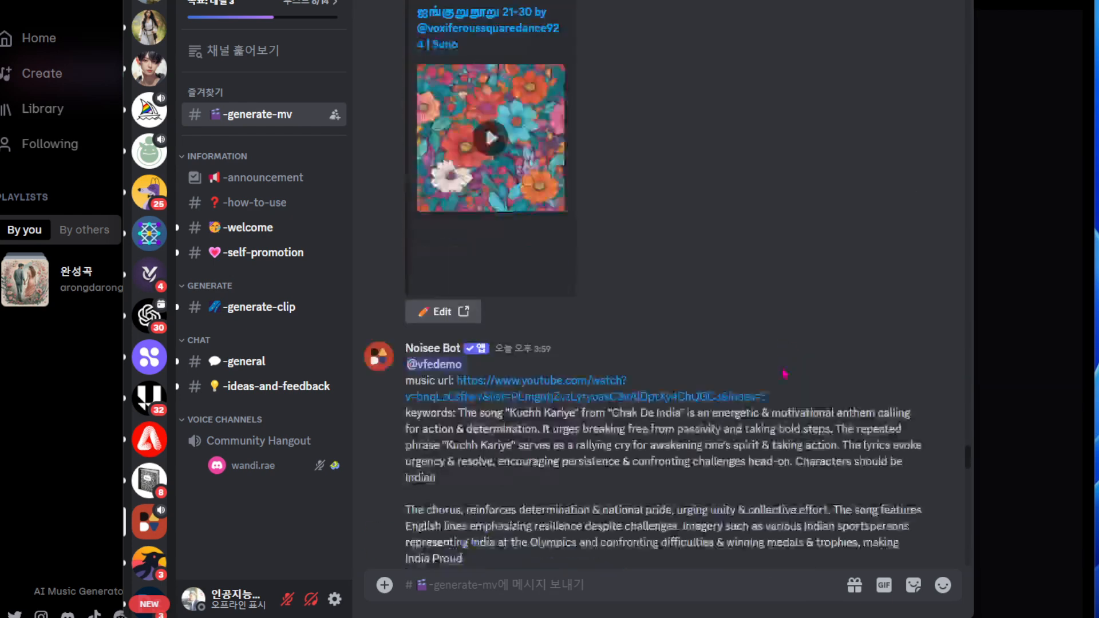
pyautogui.scroll(-15, 797, 378)
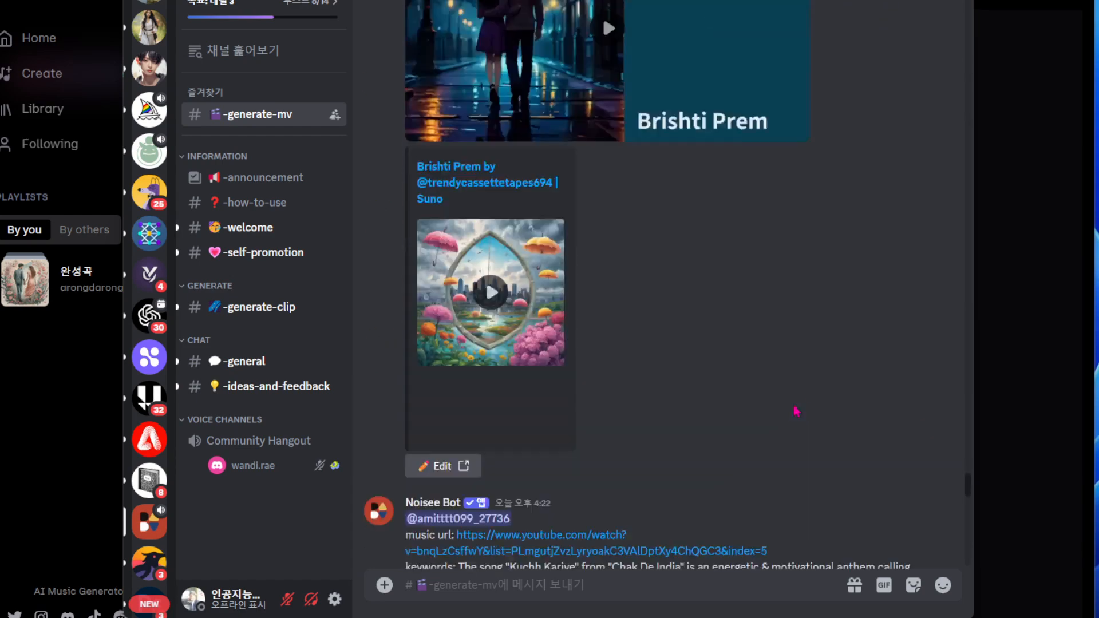
pyautogui.scroll(-15, 799, 421)
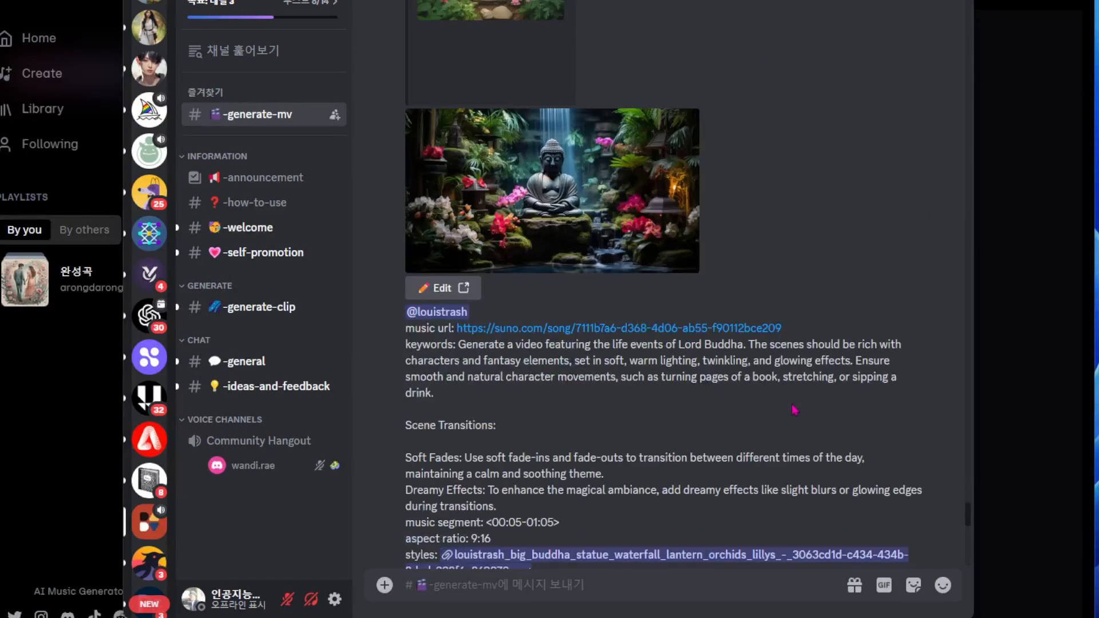
pyautogui.scroll(-15, 801, 399)
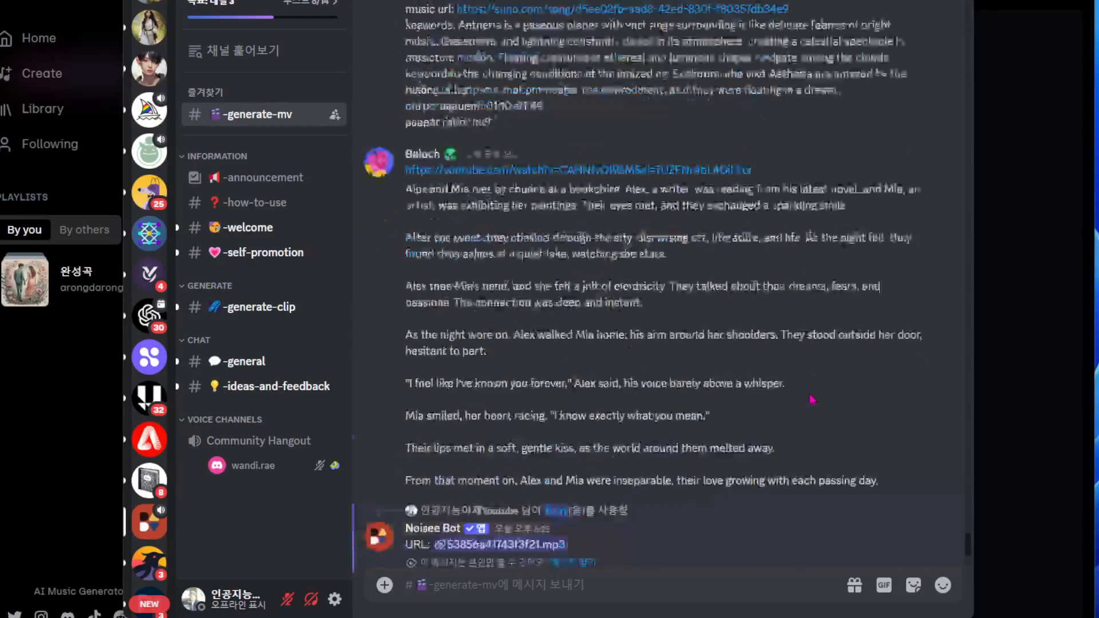
pyautogui.scroll(-10, 812, 399)
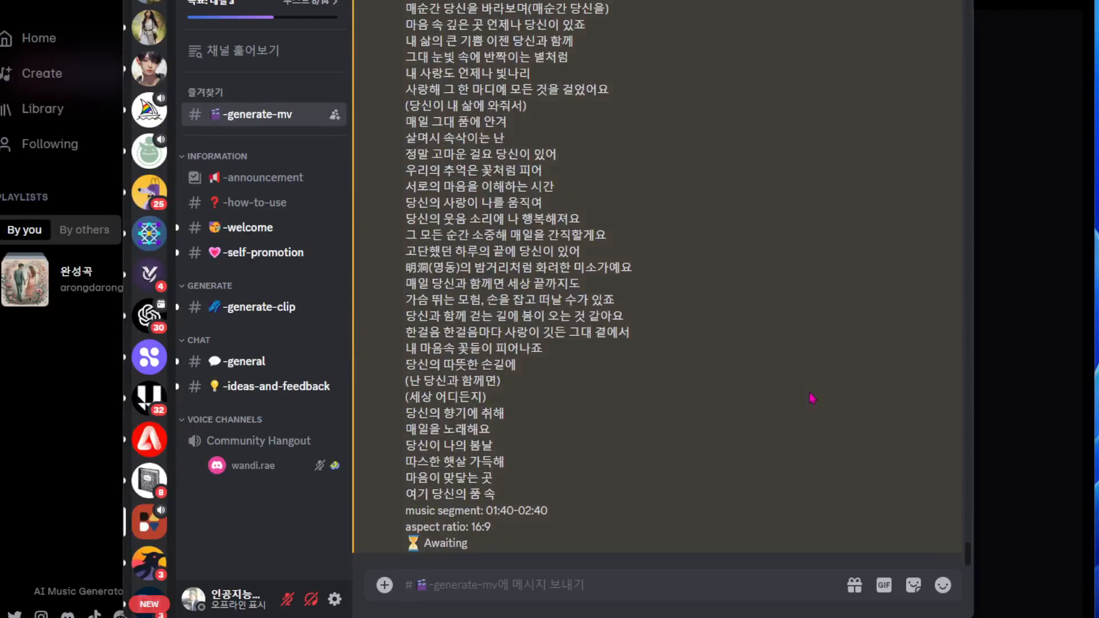
pyautogui.scroll(1, 775, 376)
pyautogui.scroll(8, 589, 306)
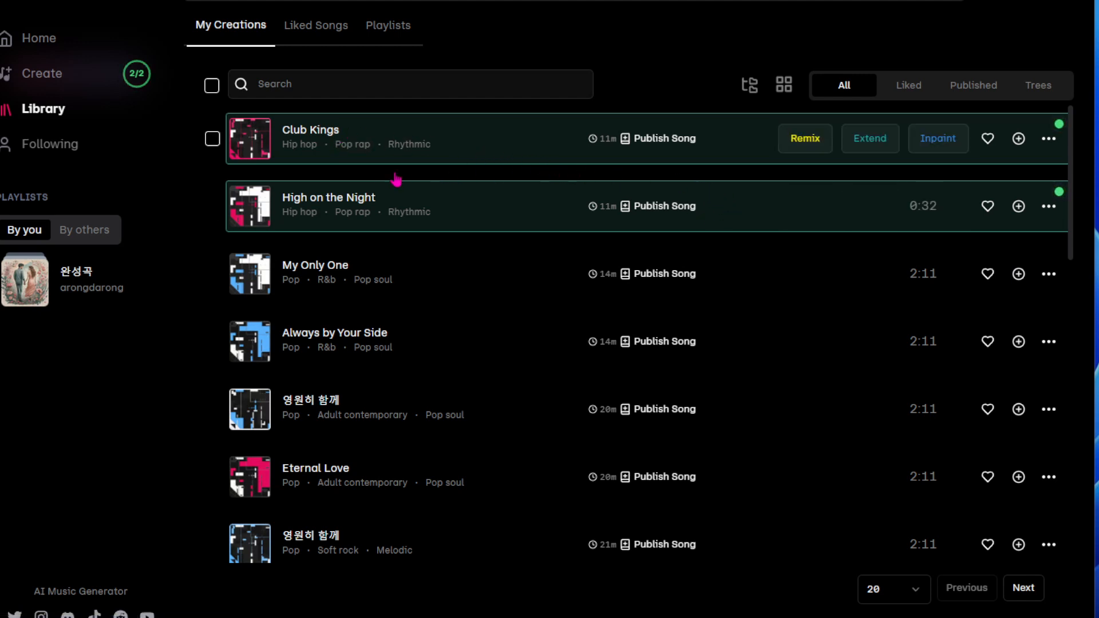
# Switch to the Udio library and listen to Club Kings, High on the Night, My Only One and Always by Your Side.
pyautogui.click(250, 139)
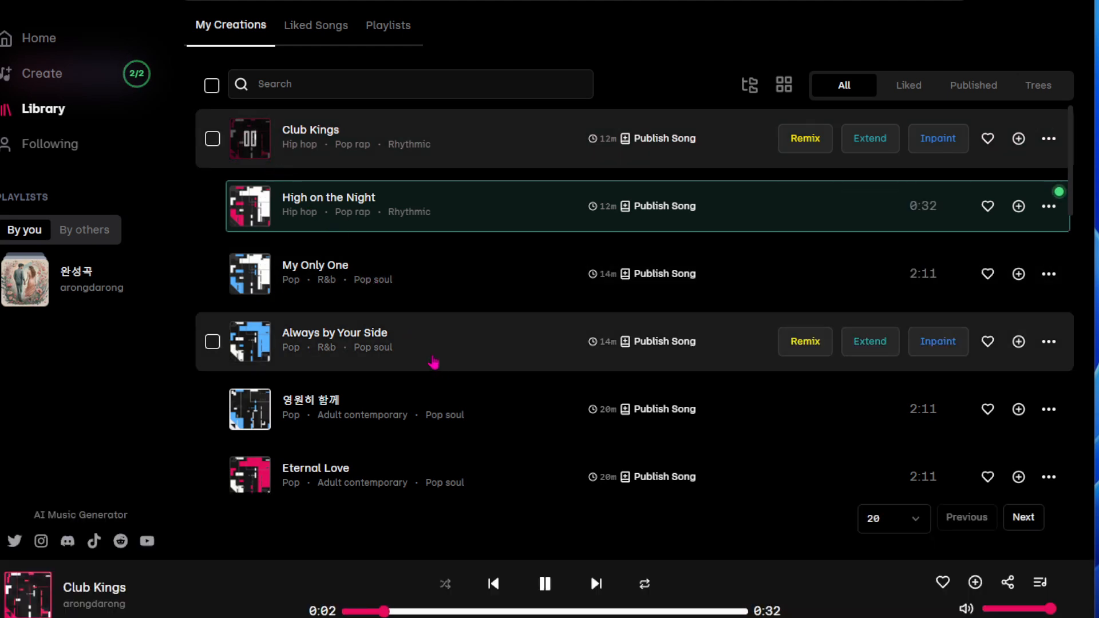
pyautogui.click(250, 206)
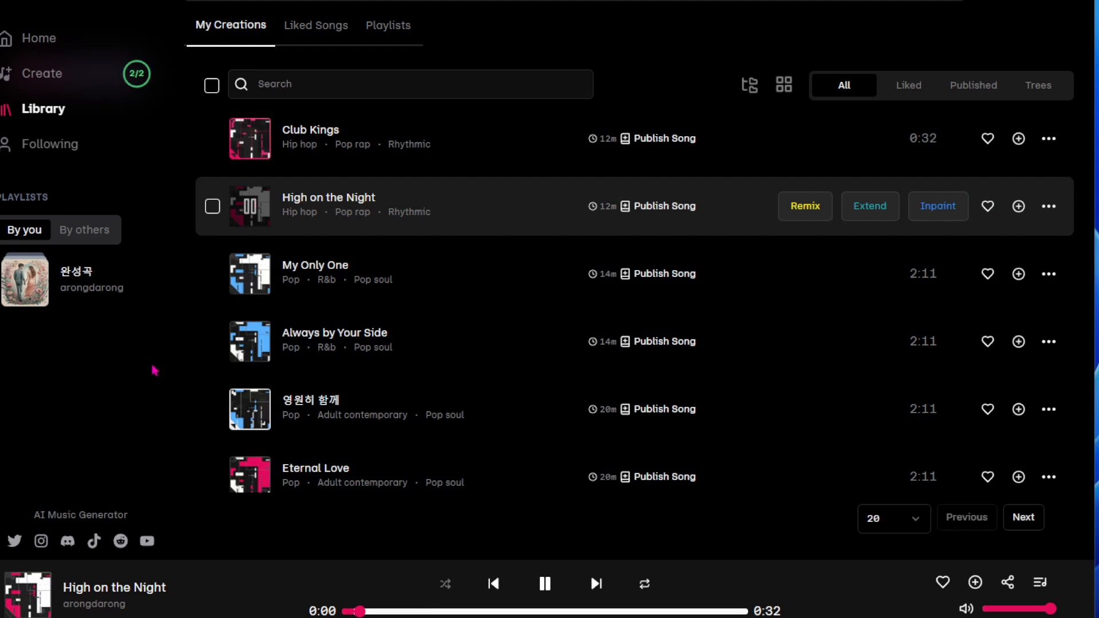
pyautogui.click(250, 274)
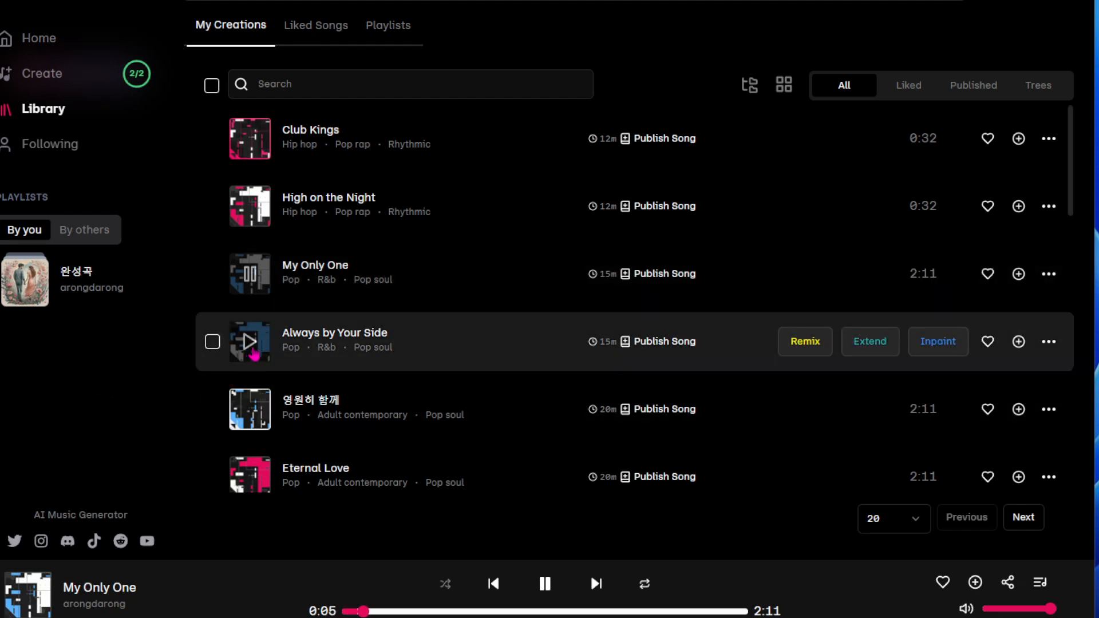
pyautogui.click(251, 343)
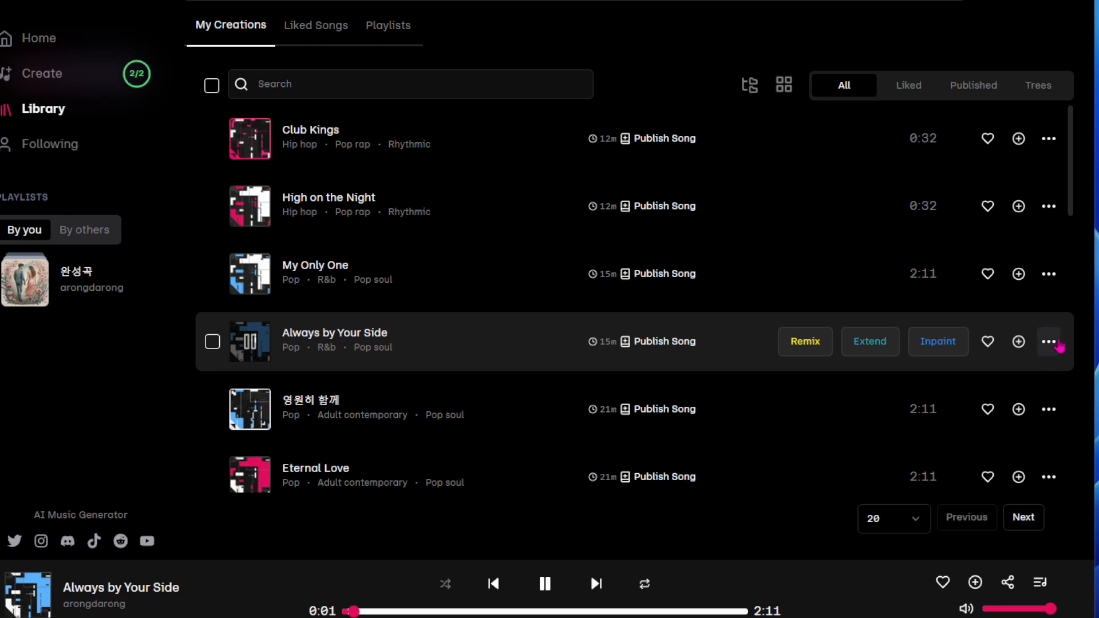
# View the track page of Always by Your Side and read through its lyrics.
pyautogui.click(1053, 342)
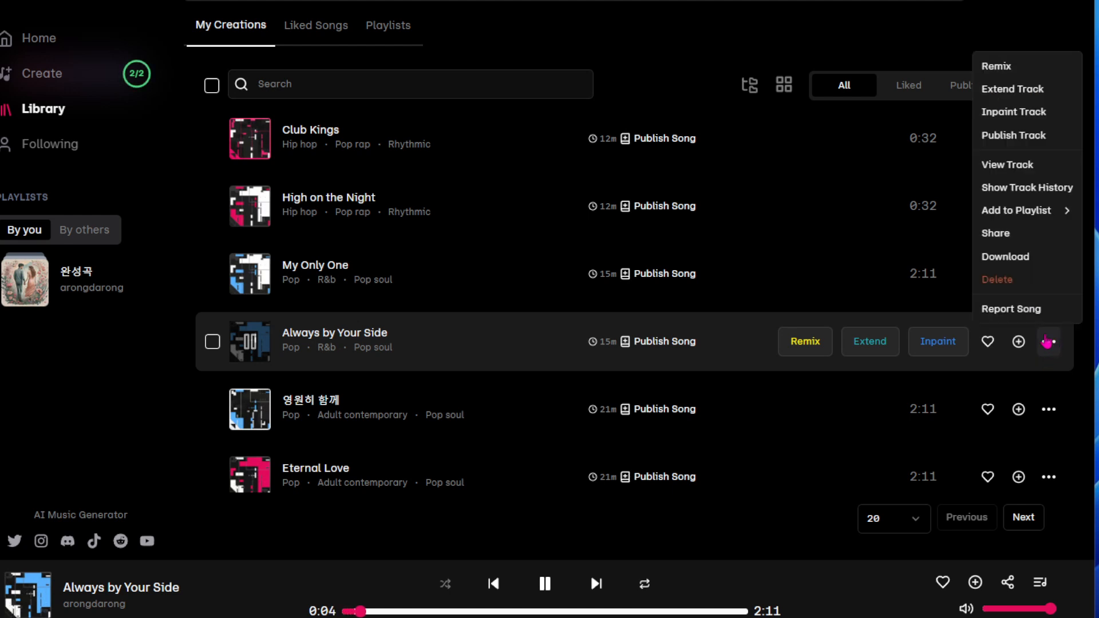
pyautogui.click(1018, 166)
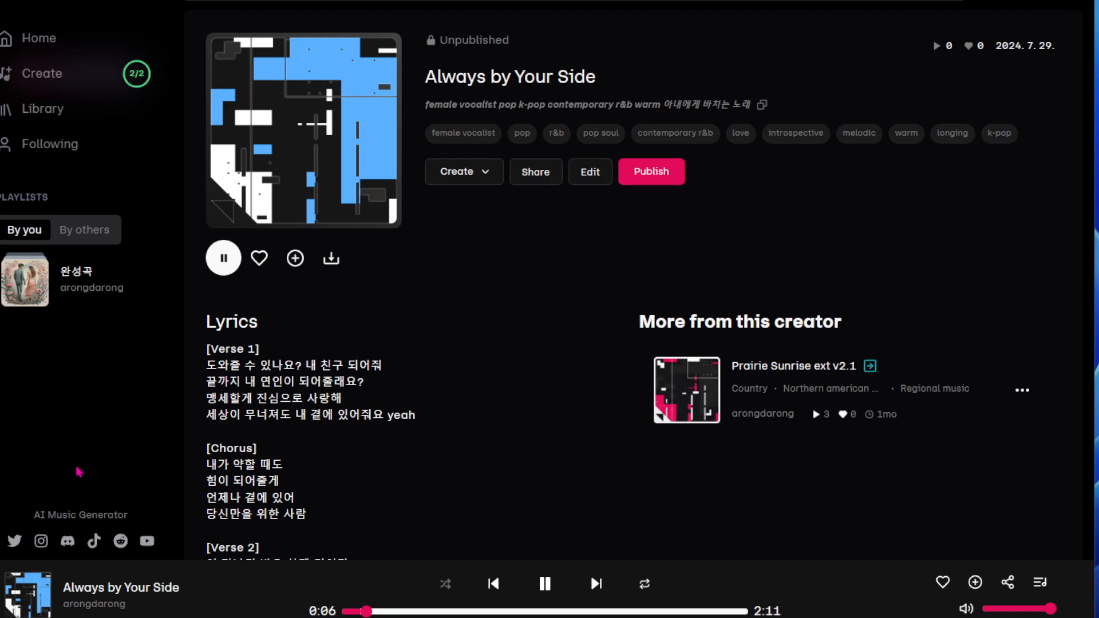
pyautogui.scroll(-4, 399, 450)
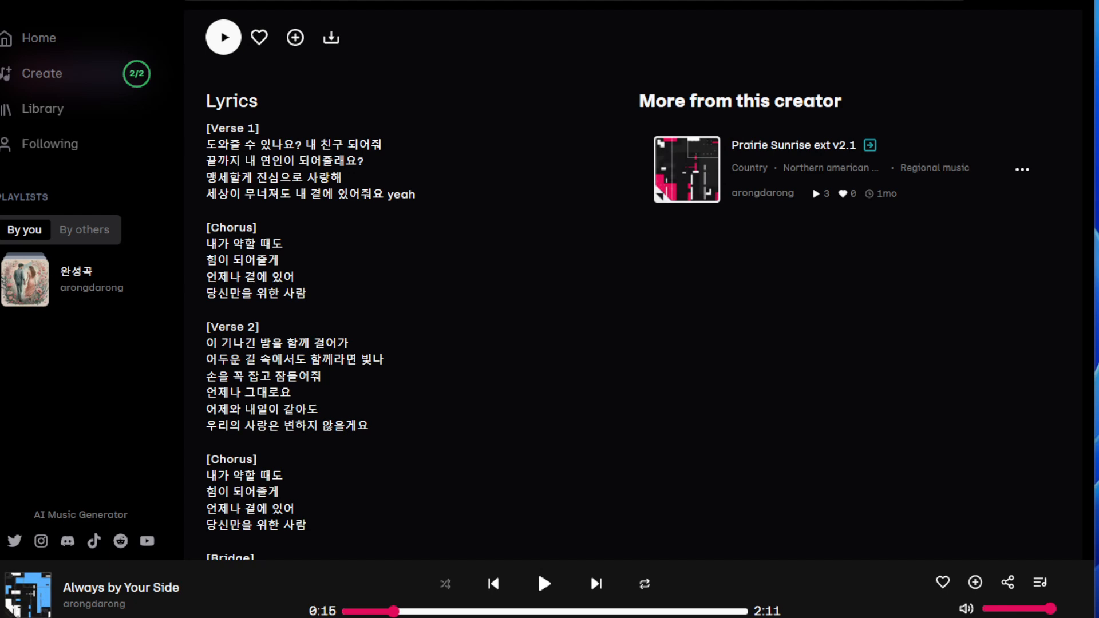
# Switch to Discord, check the music video request in generate-mv, and watch the finished video.
pyautogui.hotkey('alt', 'Tab')
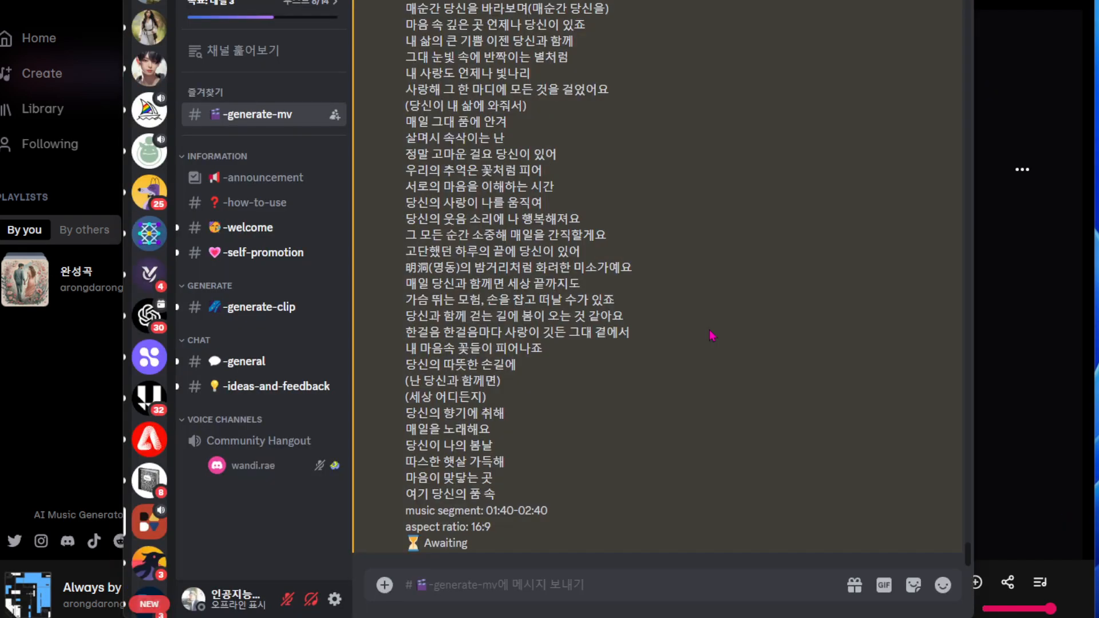
pyautogui.scroll(4, 712, 336)
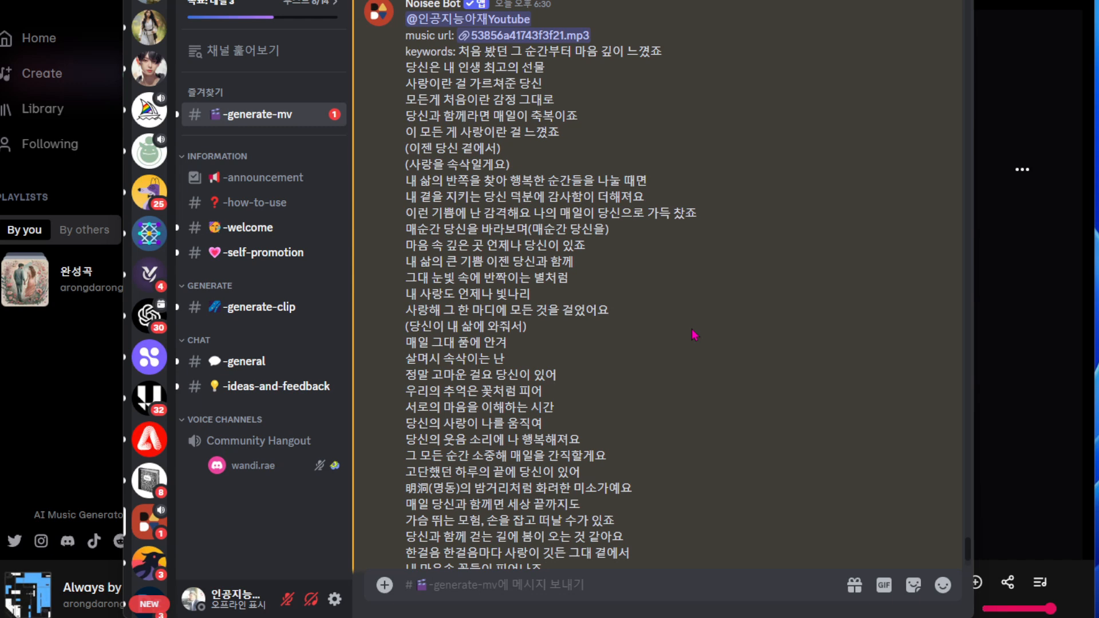
pyautogui.scroll(-8, 694, 335)
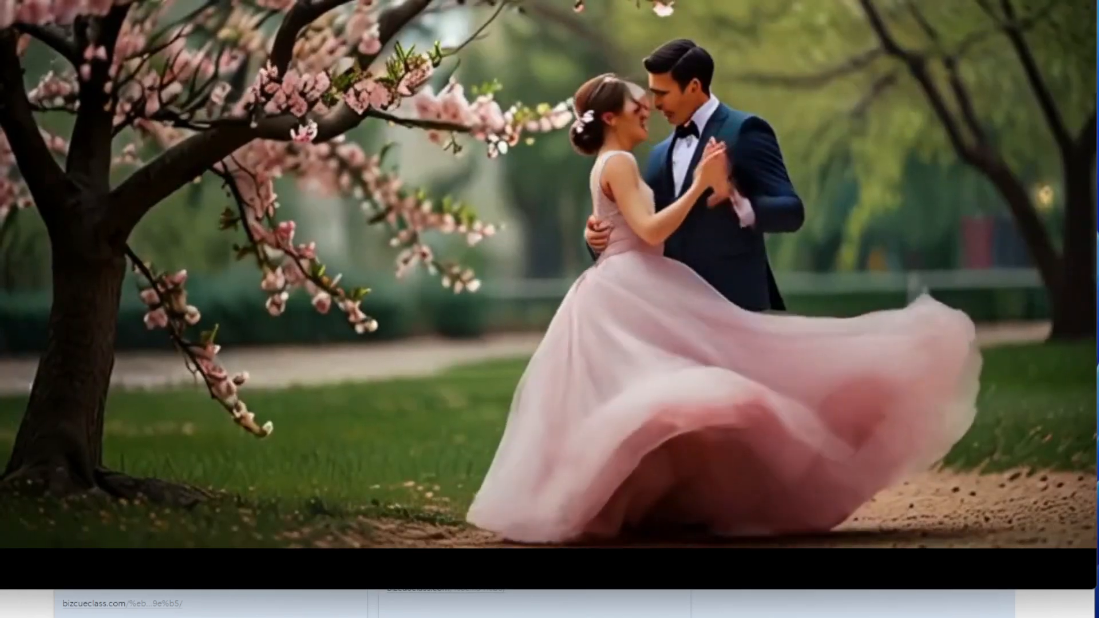
pyautogui.moveTo(554, 269)
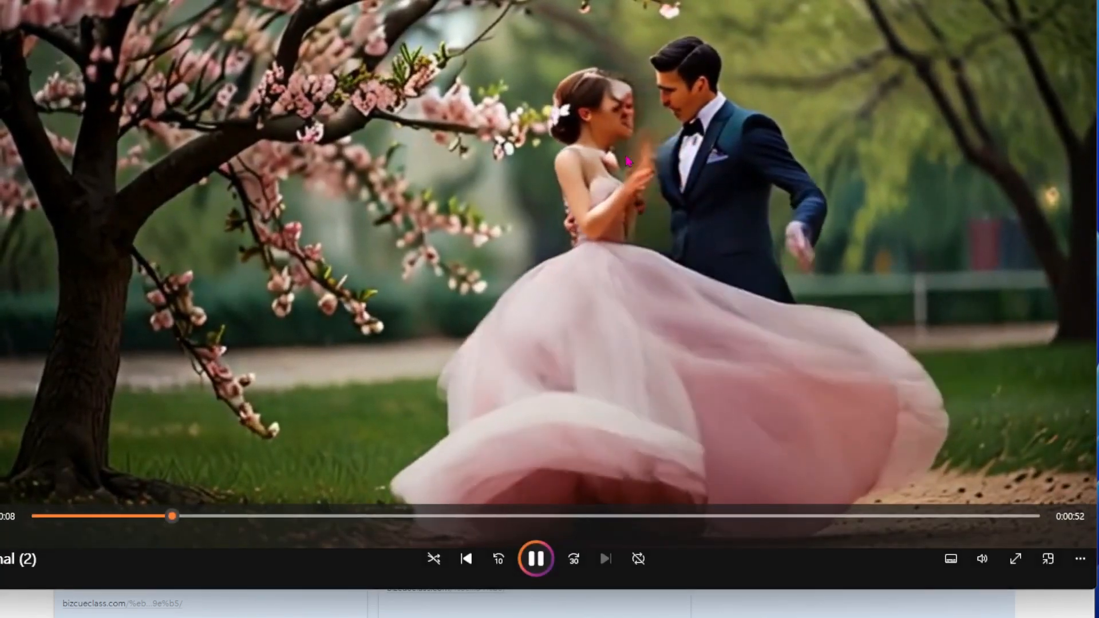